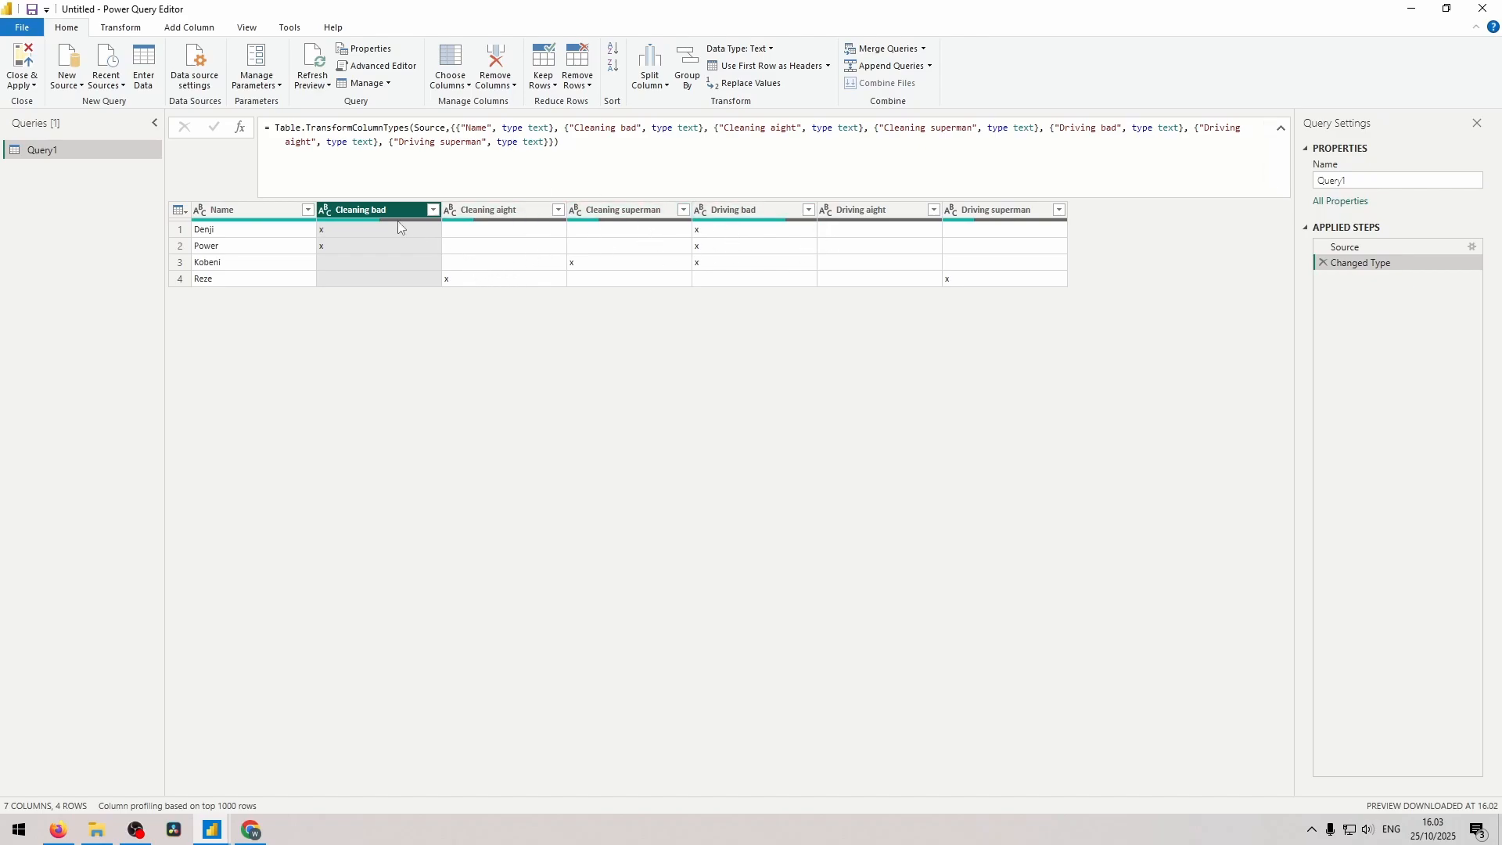
# Add a custom query step with the formula List.Skip(Table.ColumnNames(#"Changed Type"), 1).
pyautogui.click(240, 127)
pyautogui.hotkey('ctrl', 'c')
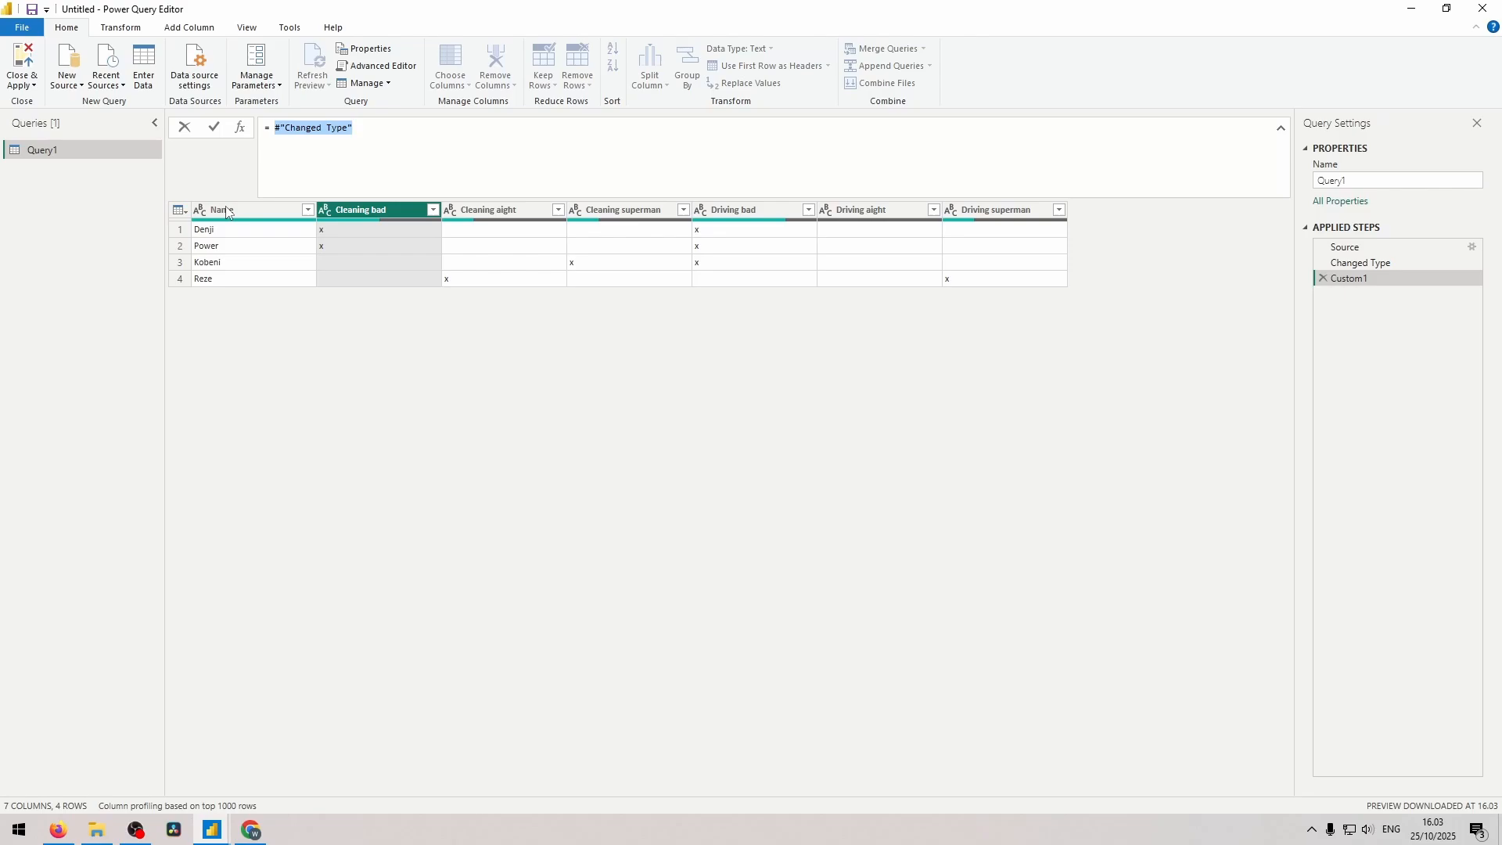
pyautogui.write('List.Skip')
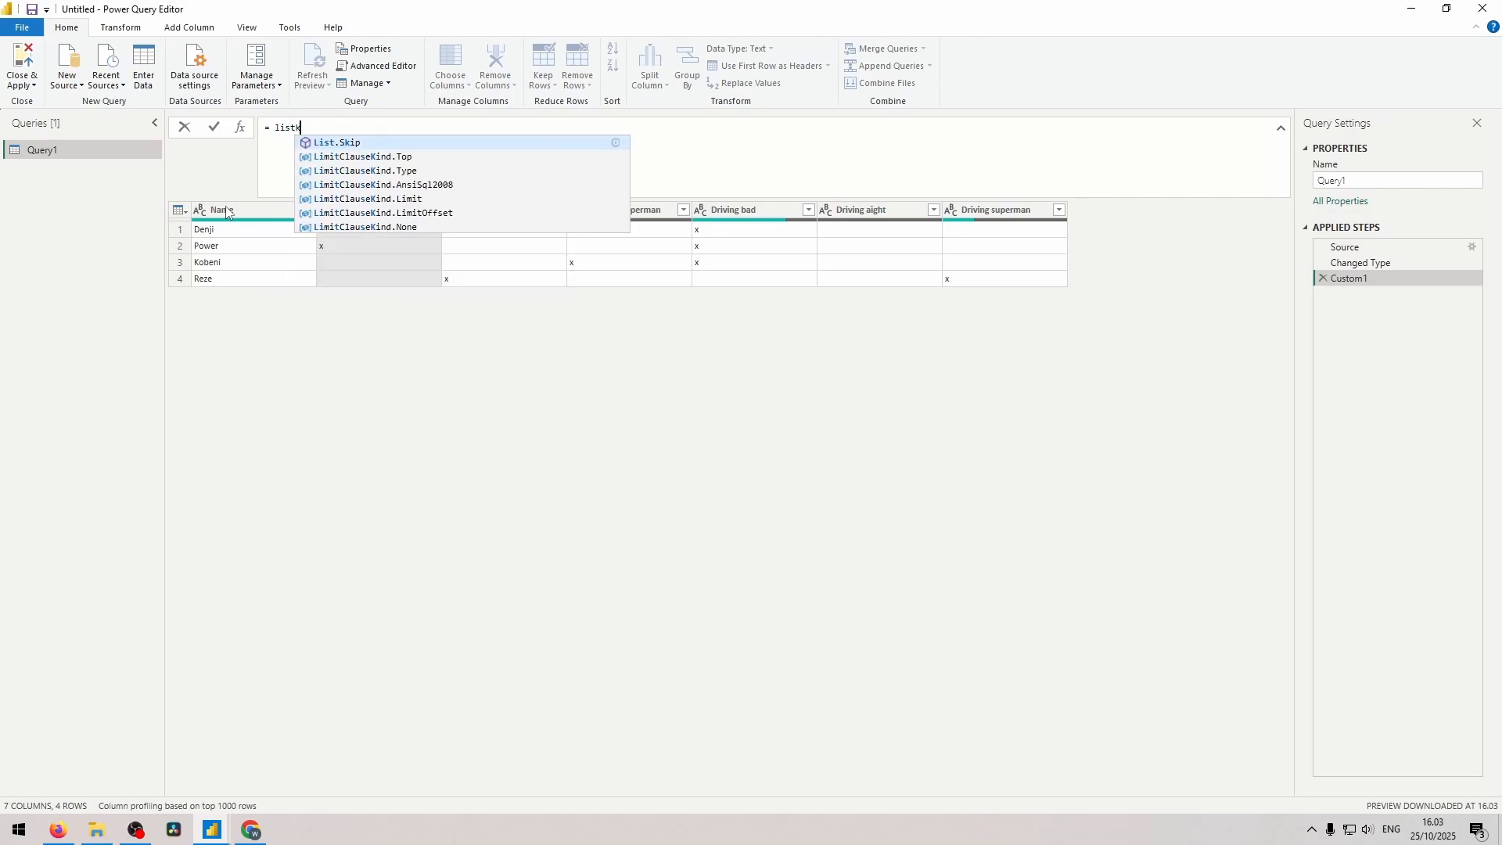
pyautogui.write('(column')
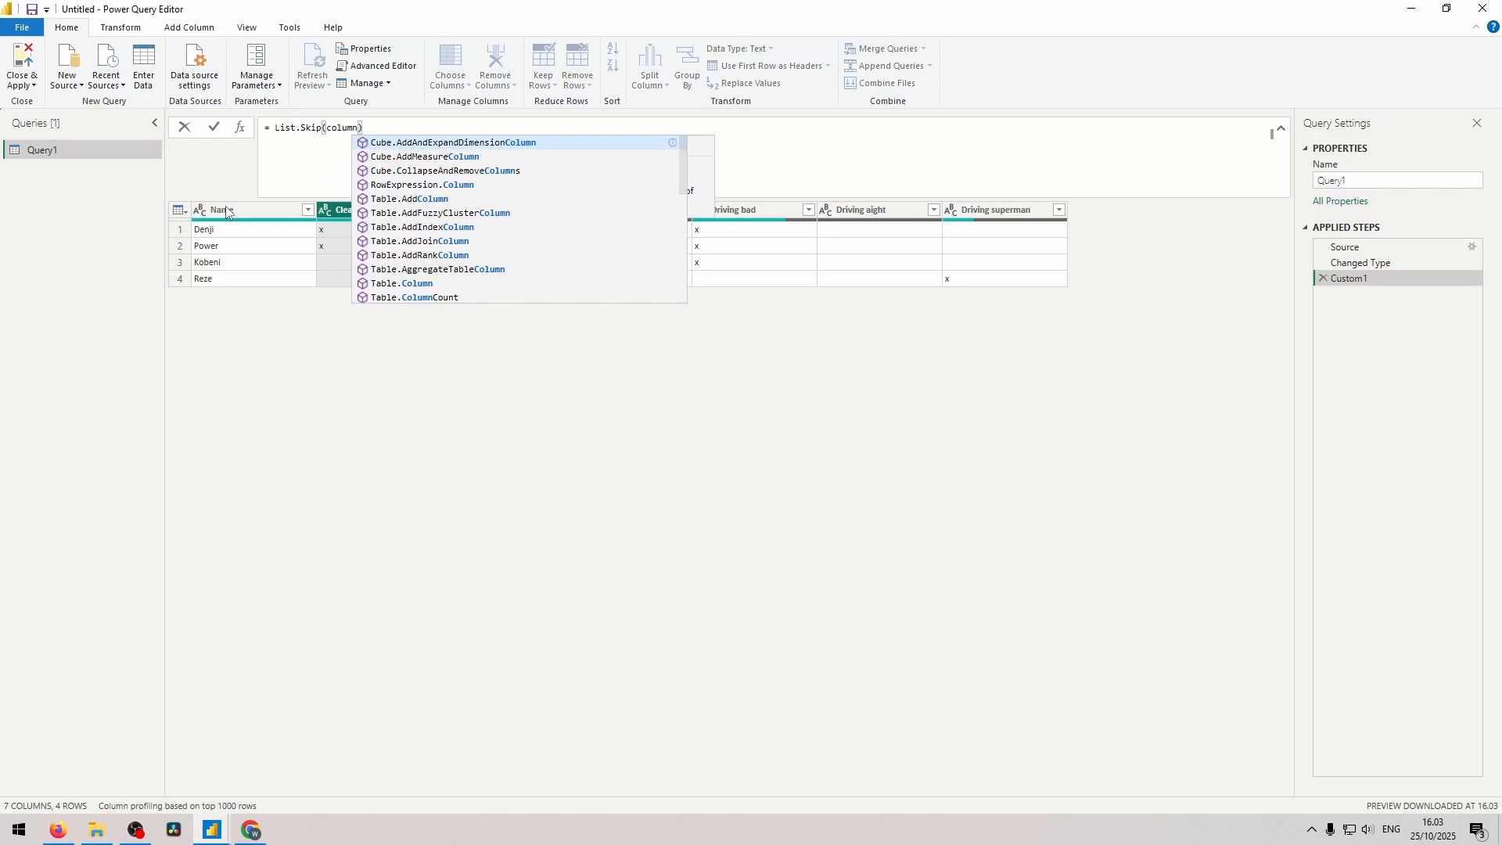
pyautogui.hotkey('ctrl', 'shift', 'Left')
pyautogui.write('Table.ColumnNames(#"Changed Type")')
pyautogui.write(', 1')
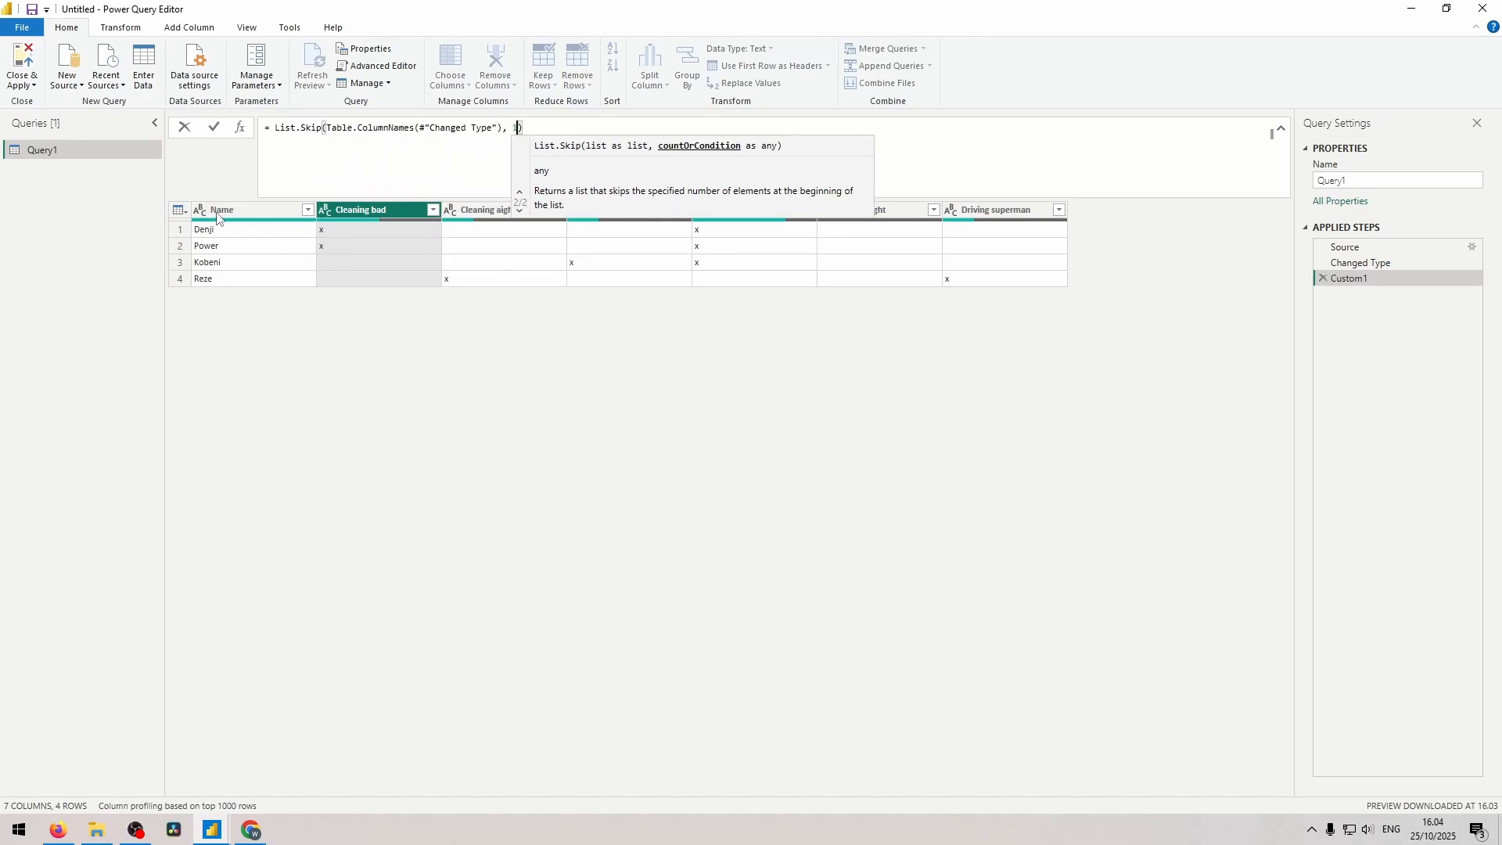
pyautogui.press('Return')
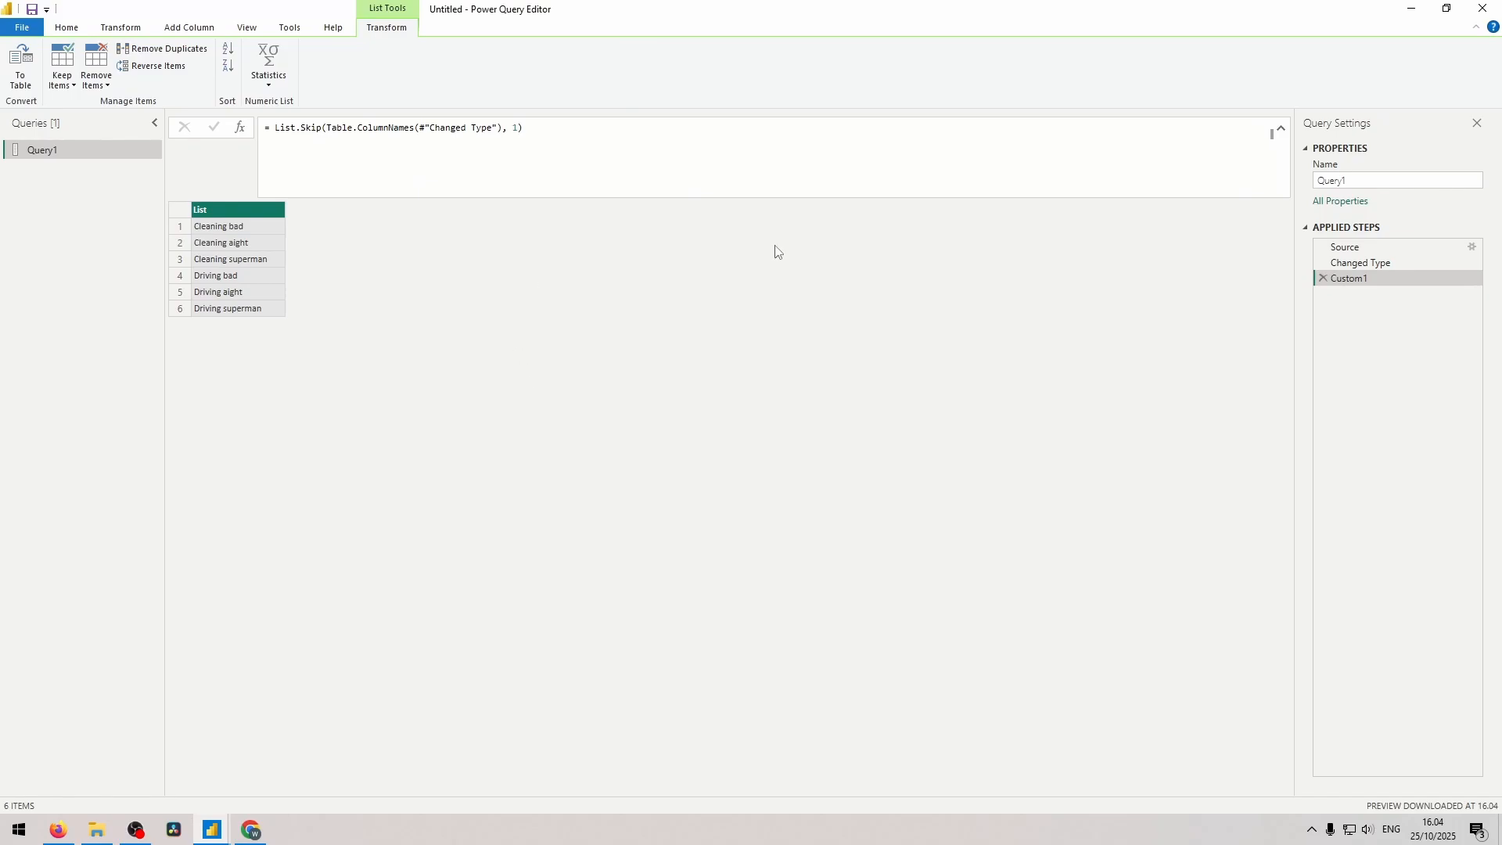
# Add another custom query step whose formula refers back to #"Changed Type".
pyautogui.click(240, 127)
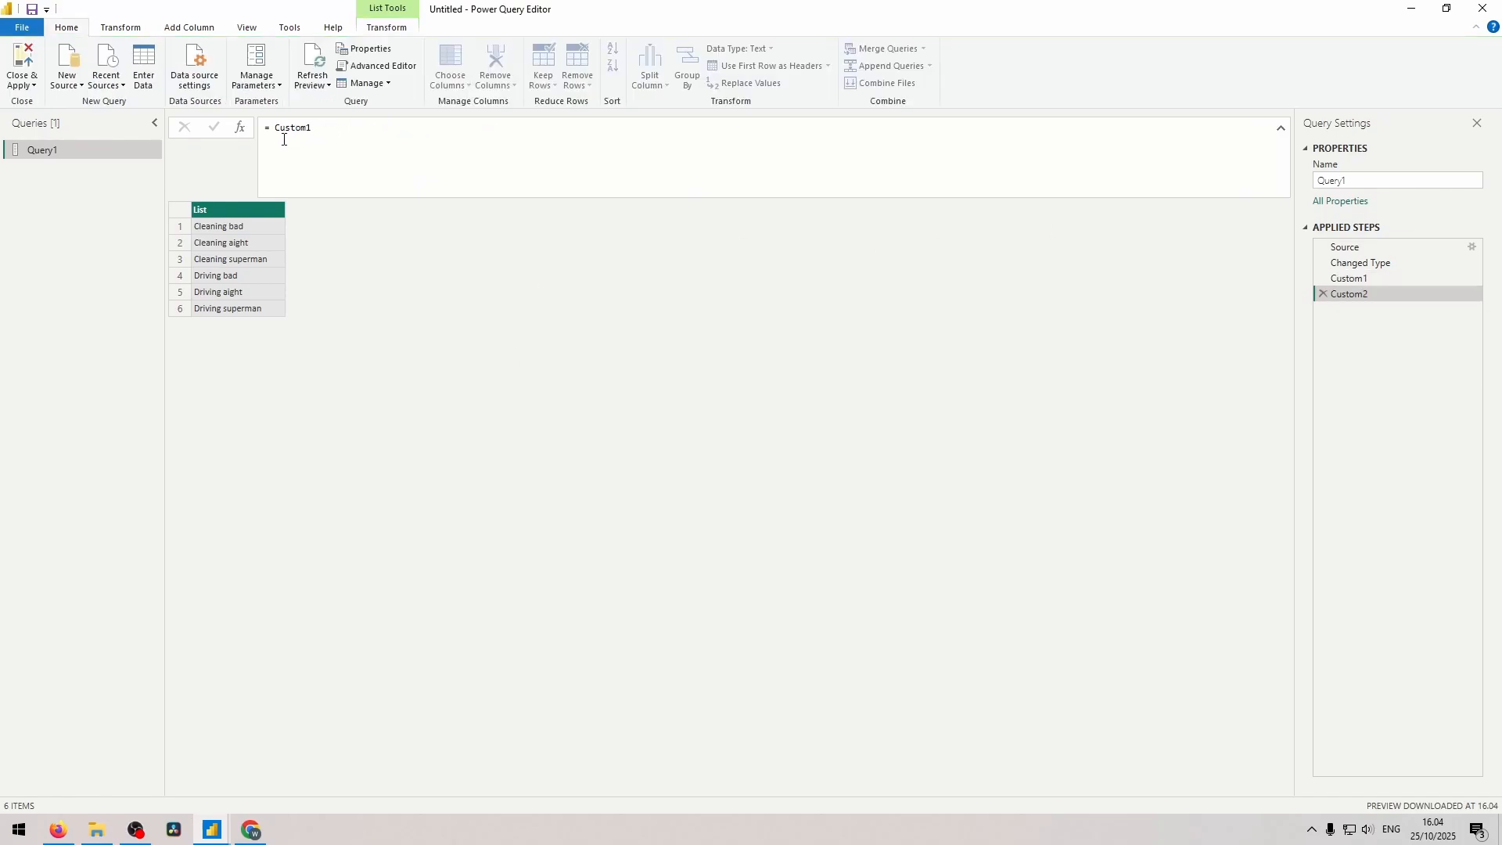
pyautogui.doubleClick(294, 129)
pyautogui.hotkey('ctrl', 'v')
pyautogui.press('Return')
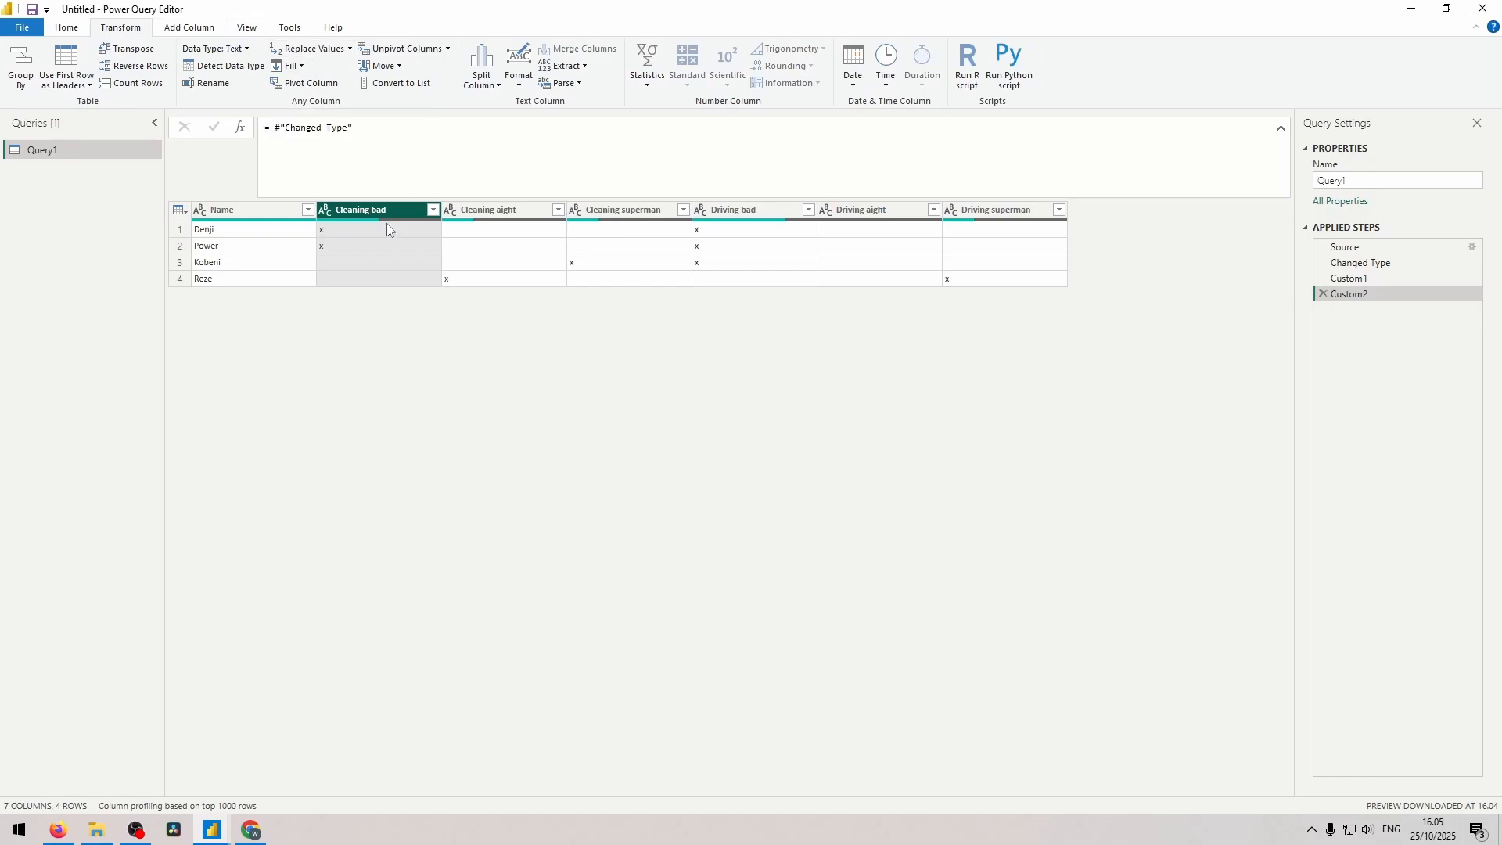
# Convert the text in the Cleaning bad column to lowercase.
pyautogui.click(567, 67)
pyautogui.click(529, 78)
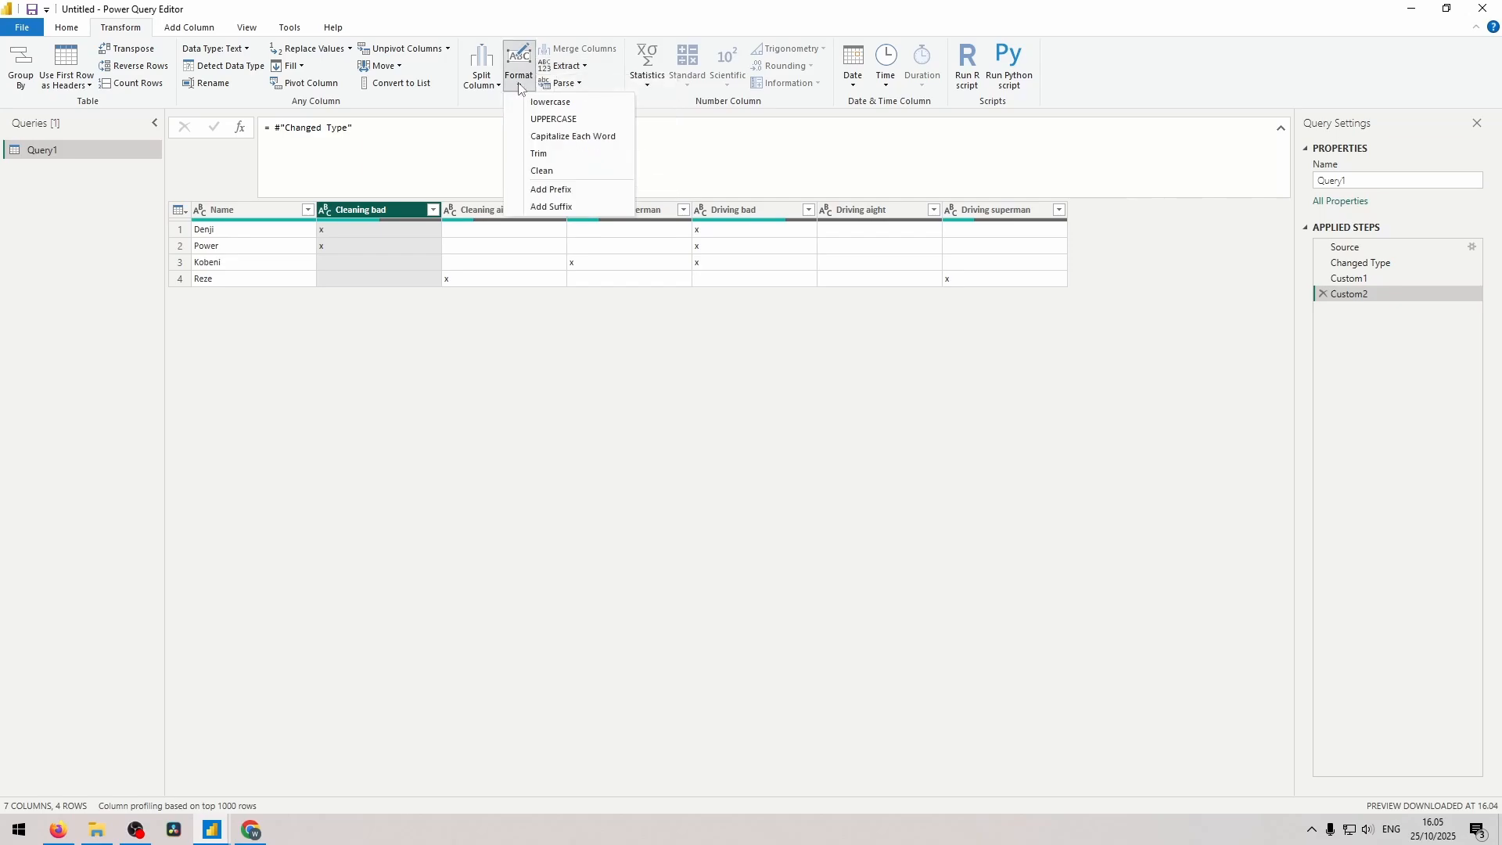
pyautogui.click(547, 101)
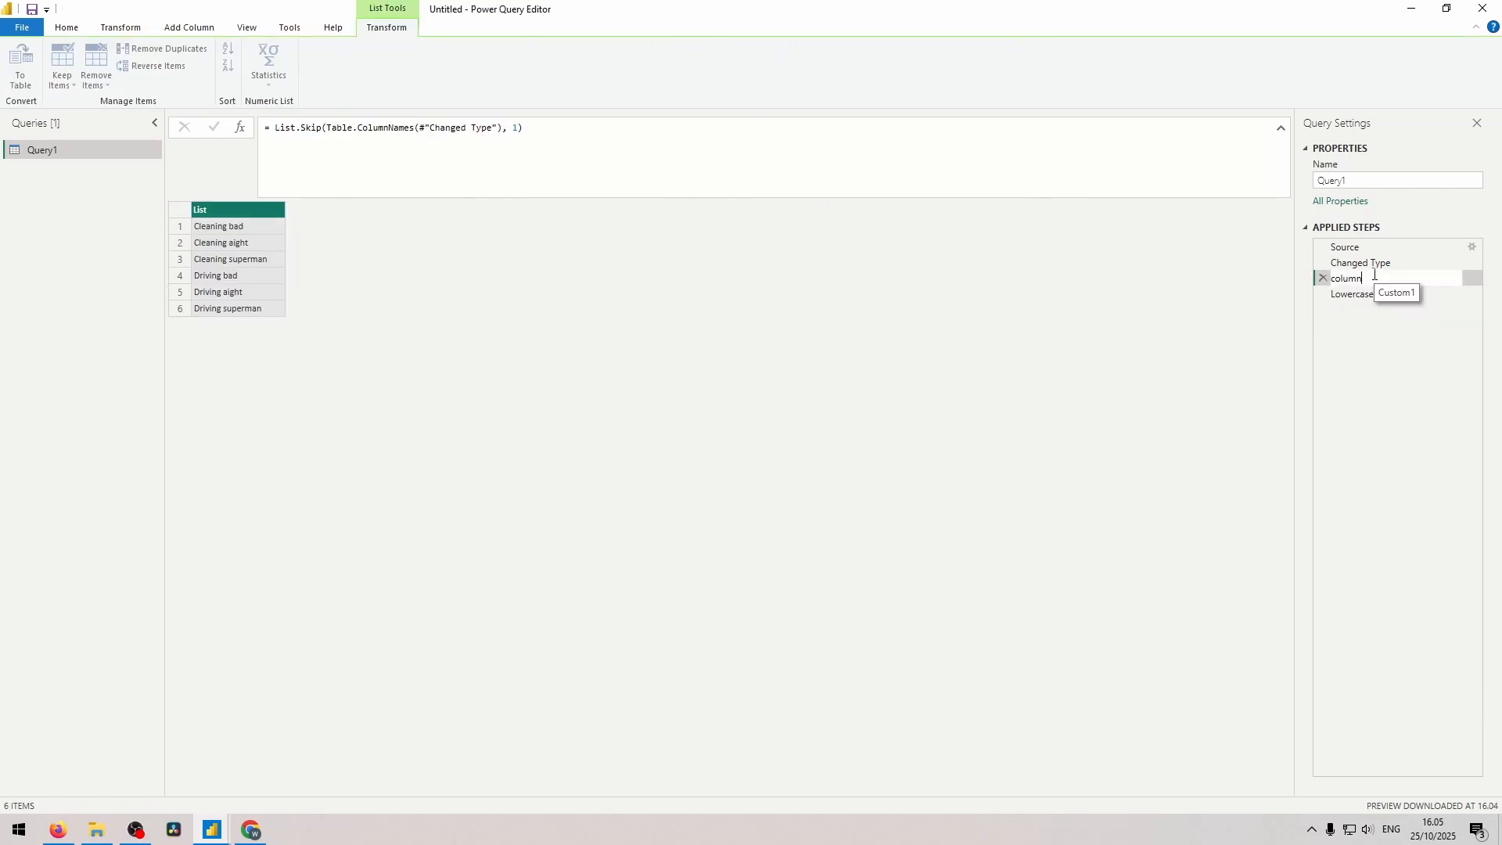
# Rename the Custom1 step to columnsToChange and return to the Lowercased Text step.
pyautogui.write('sToChange')
pyautogui.click(1361, 295)
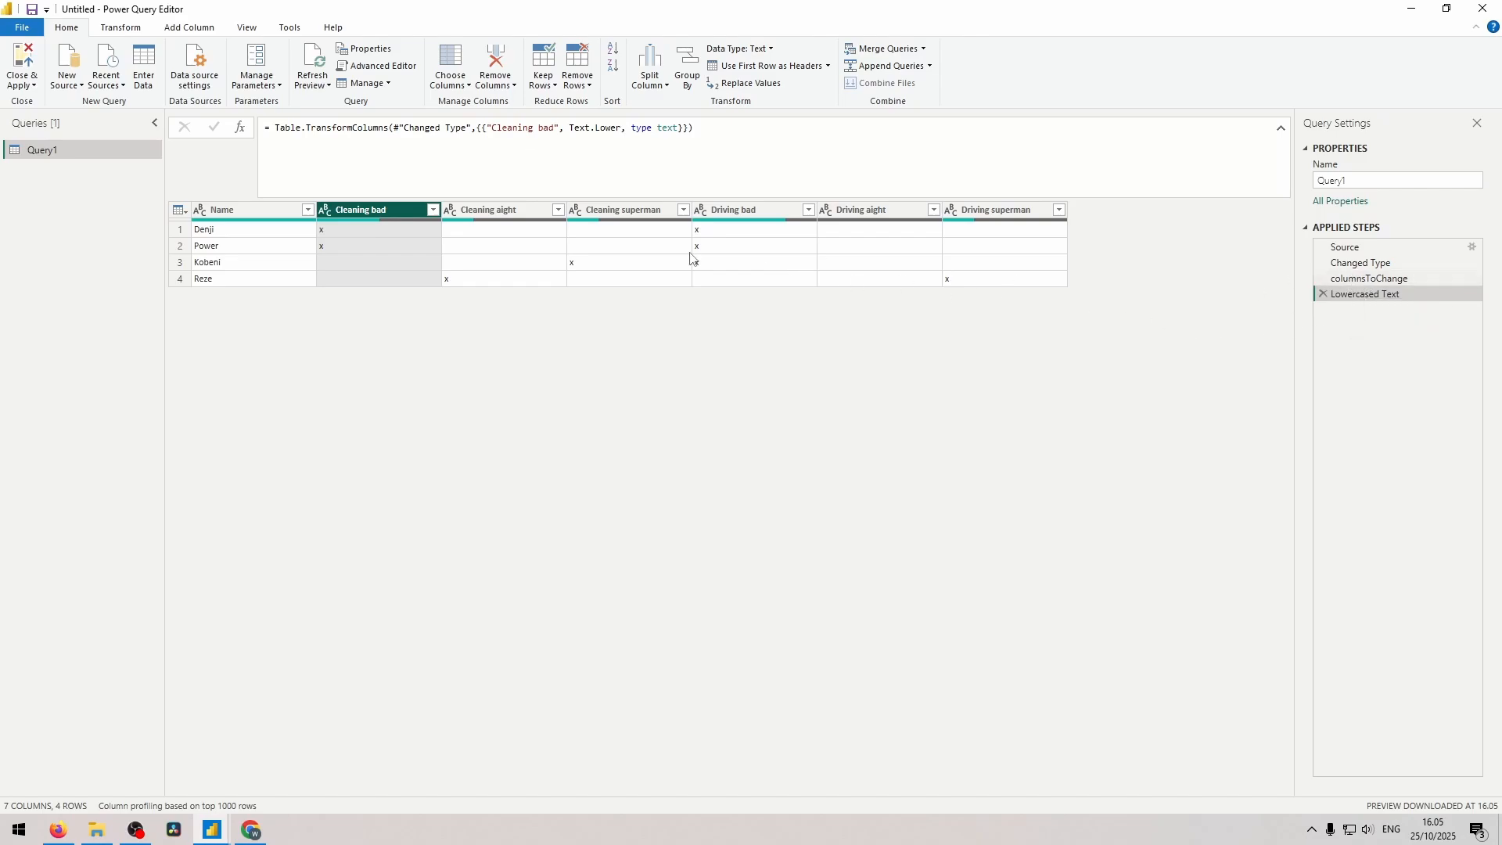
# Copy the Table.TransformColumns expression of the Lowercased Text step and replace it with an empty List.Accumulate call.
pyautogui.tripleClick(694, 129)
pyautogui.hotkey('ctrl', 'c')
pyautogui.write('listacc')
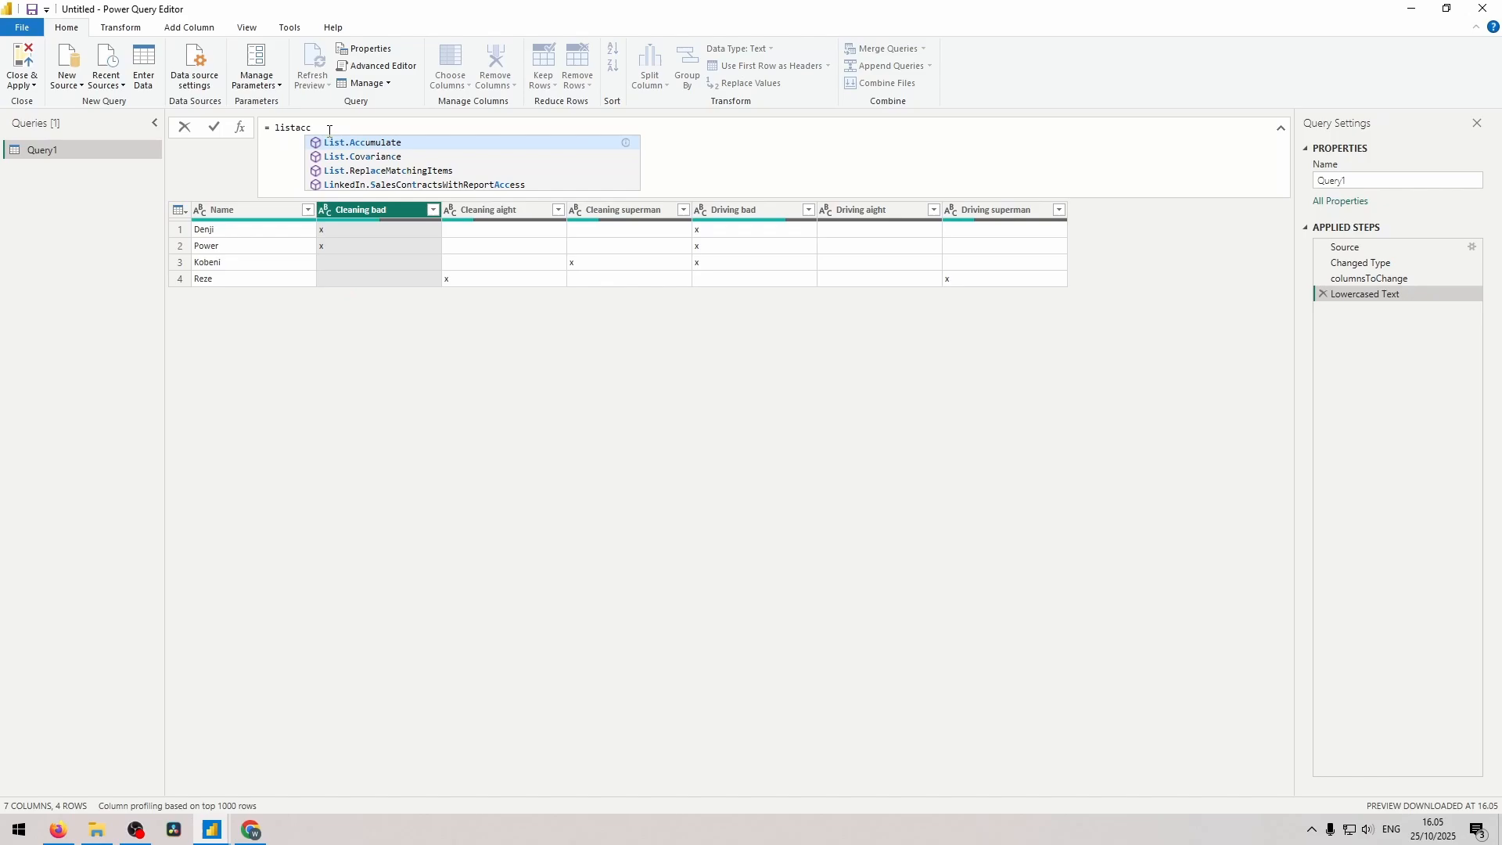
pyautogui.press('Tab')
pyautogui.write('(')
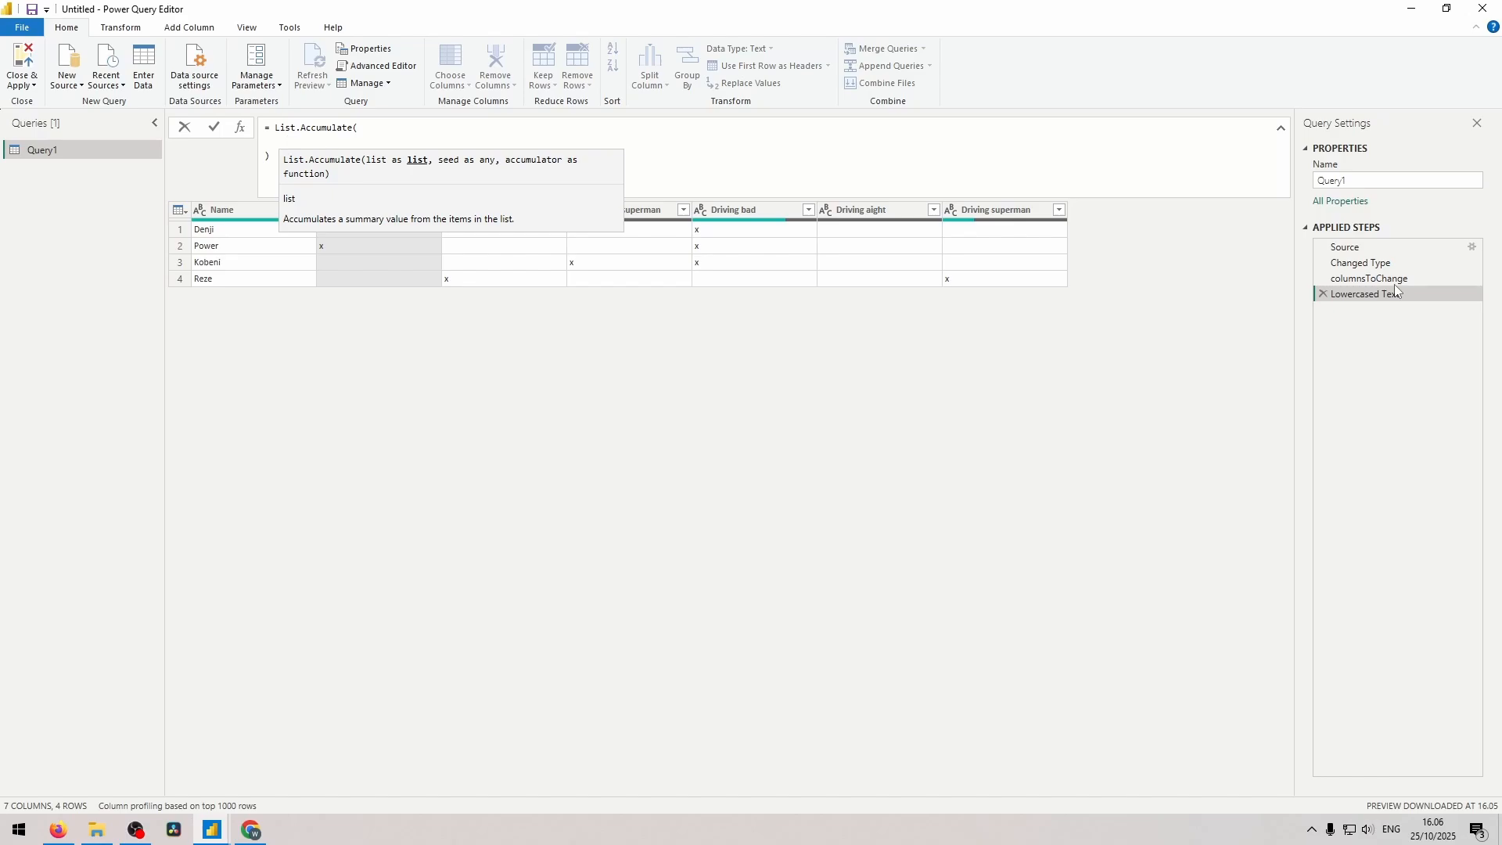
# Give List.Accumulate the list columnsToChange, the seed #"Changed Type" and an accumulator function starting with (state, current) =>.
pyautogui.click(349, 141)
pyautogui.write('column')
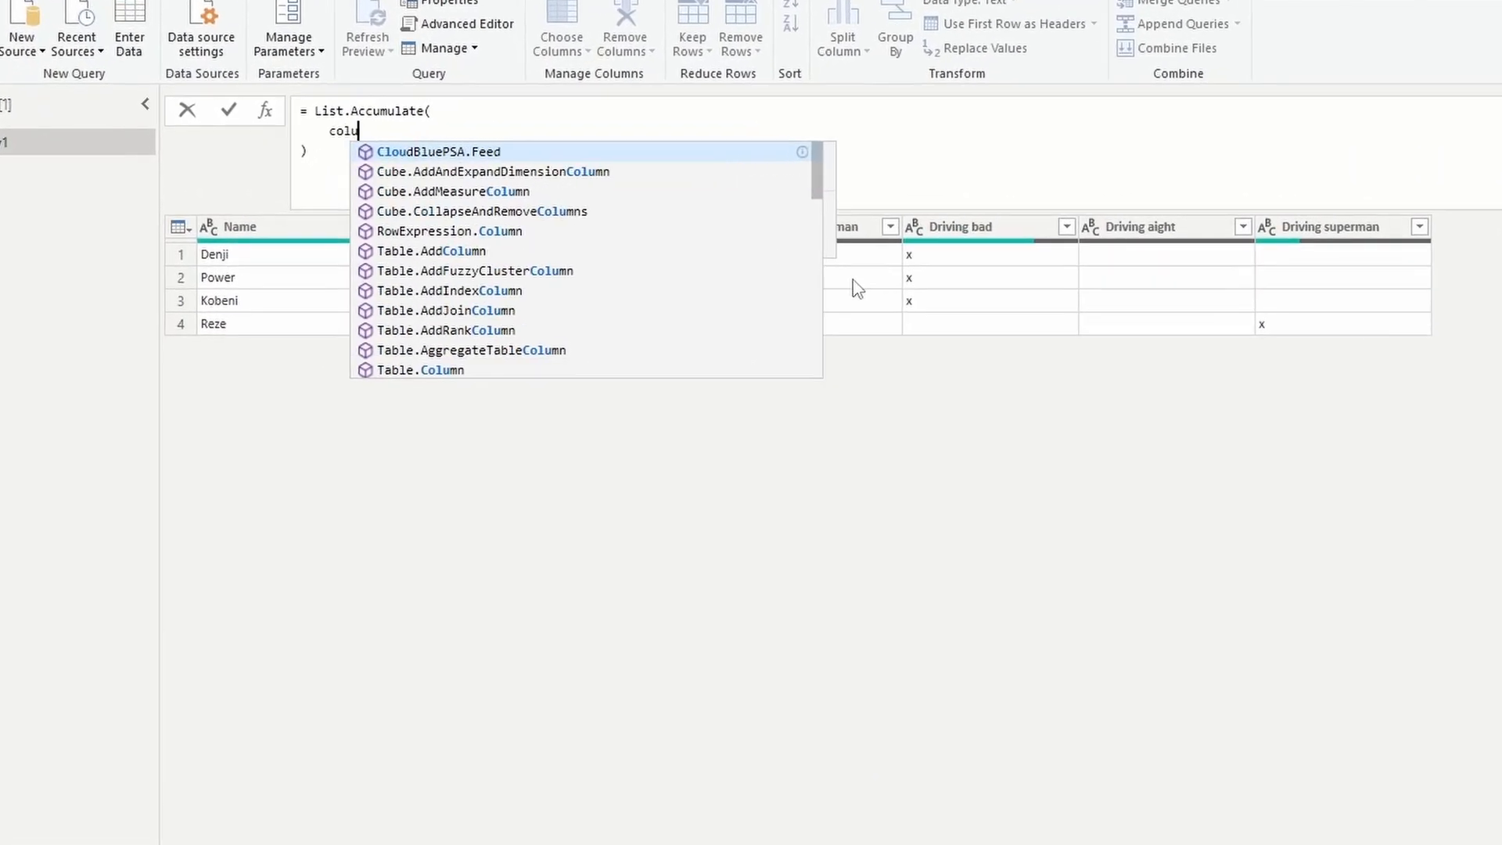
pyautogui.write('sToChange, ')
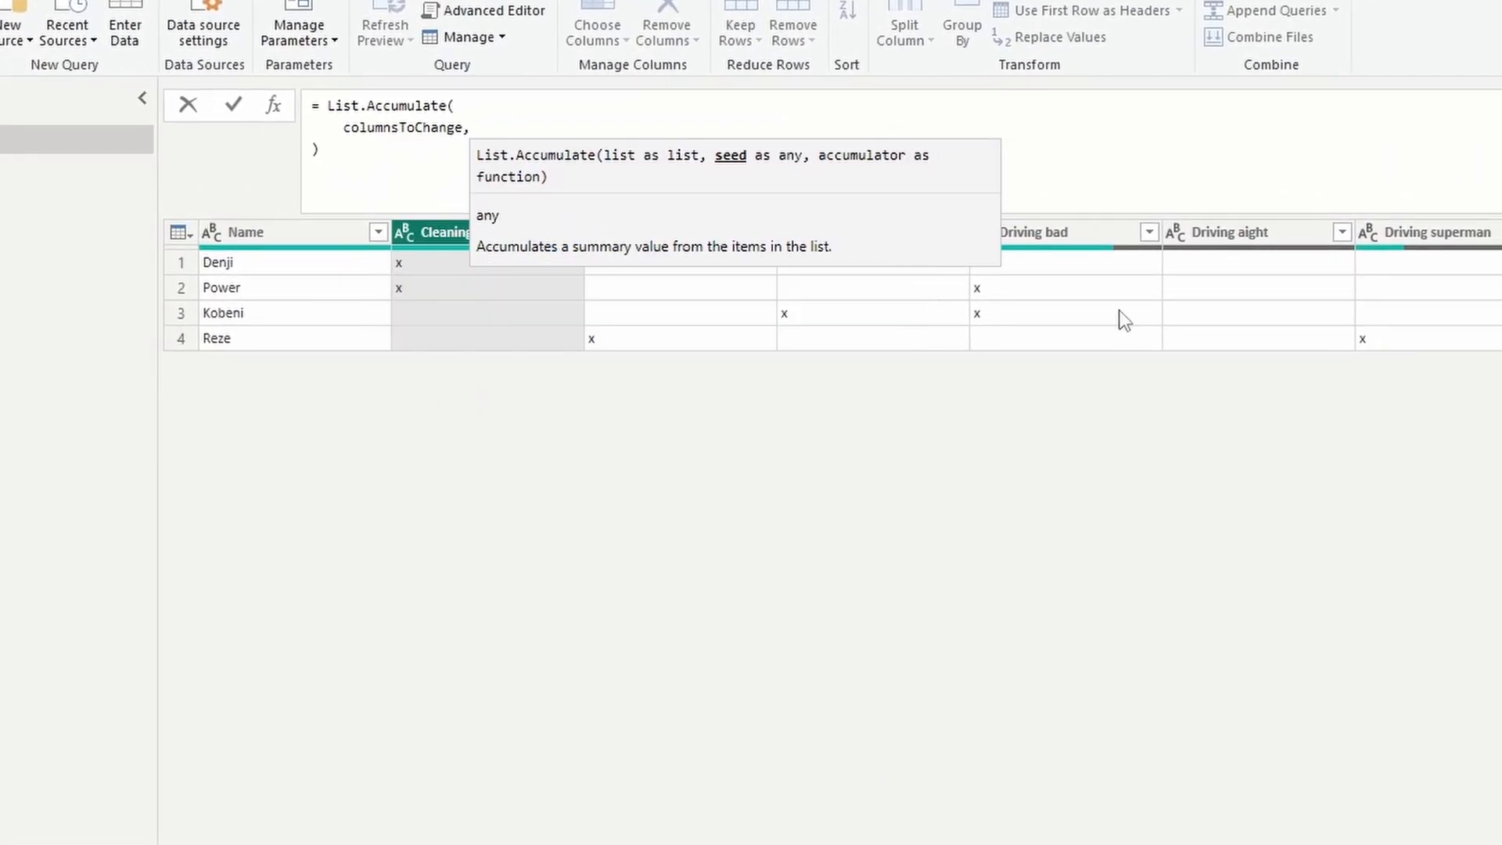
pyautogui.write('#"Changed Type", ')
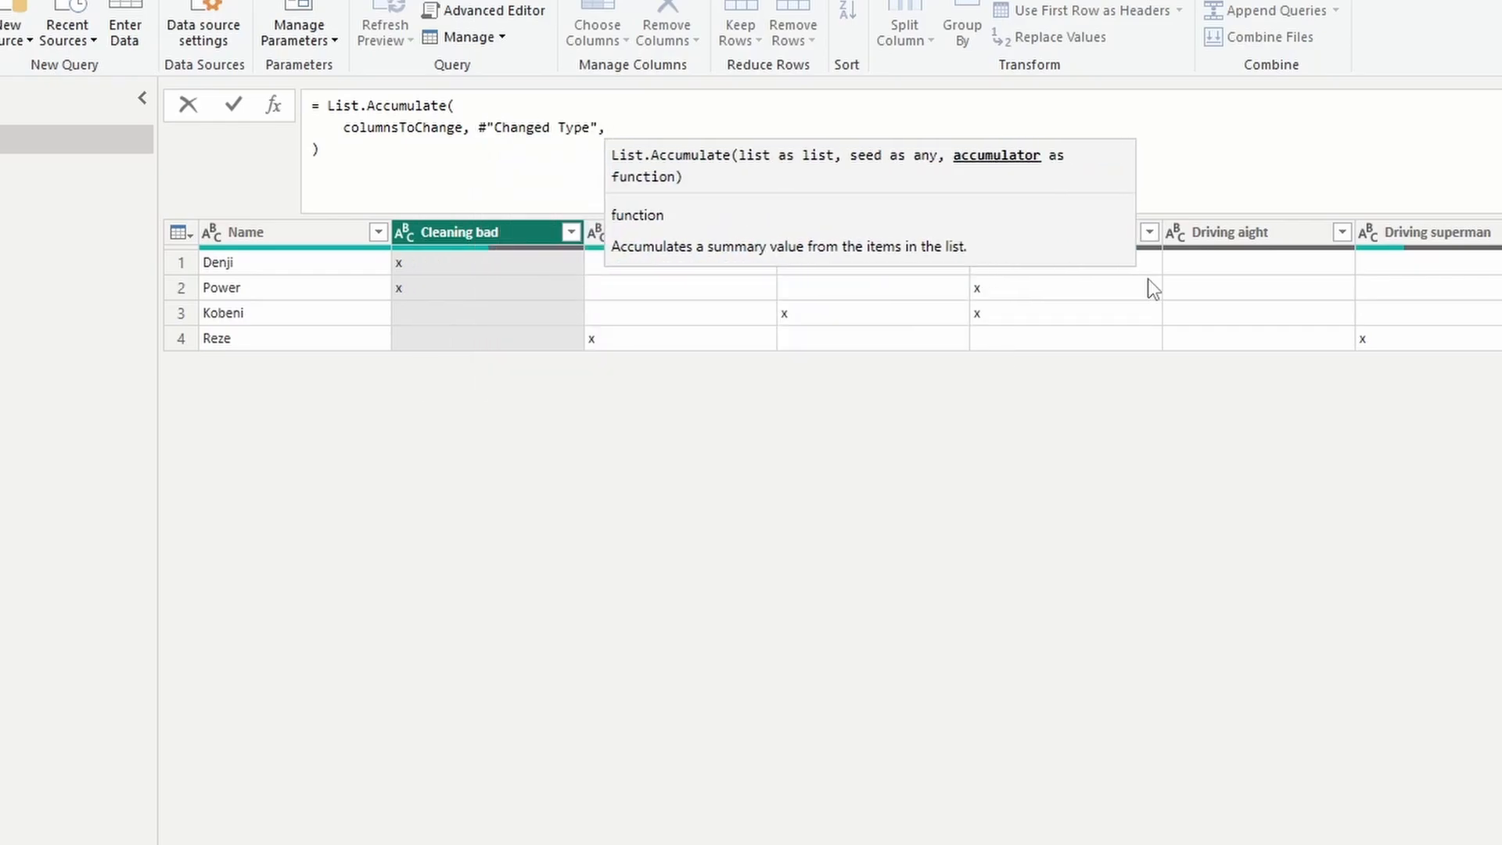
pyautogui.write('(state, current) =>')
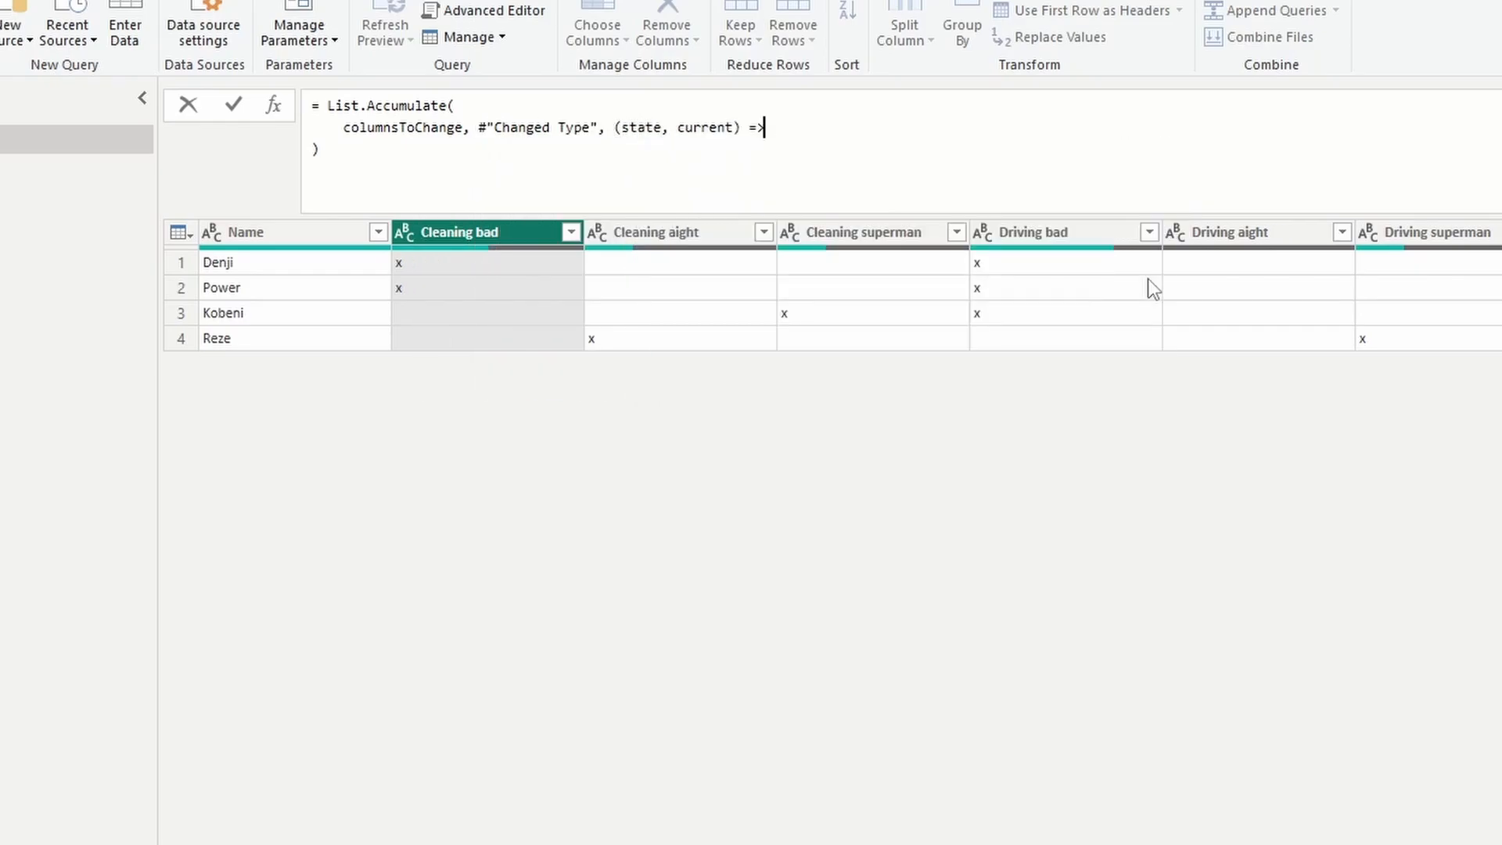
# Insert the copied Table.TransformColumns expression on a new indented line as the accumulator's body.
pyautogui.press('Return')
pyautogui.hotkey('ctrl', 'v')
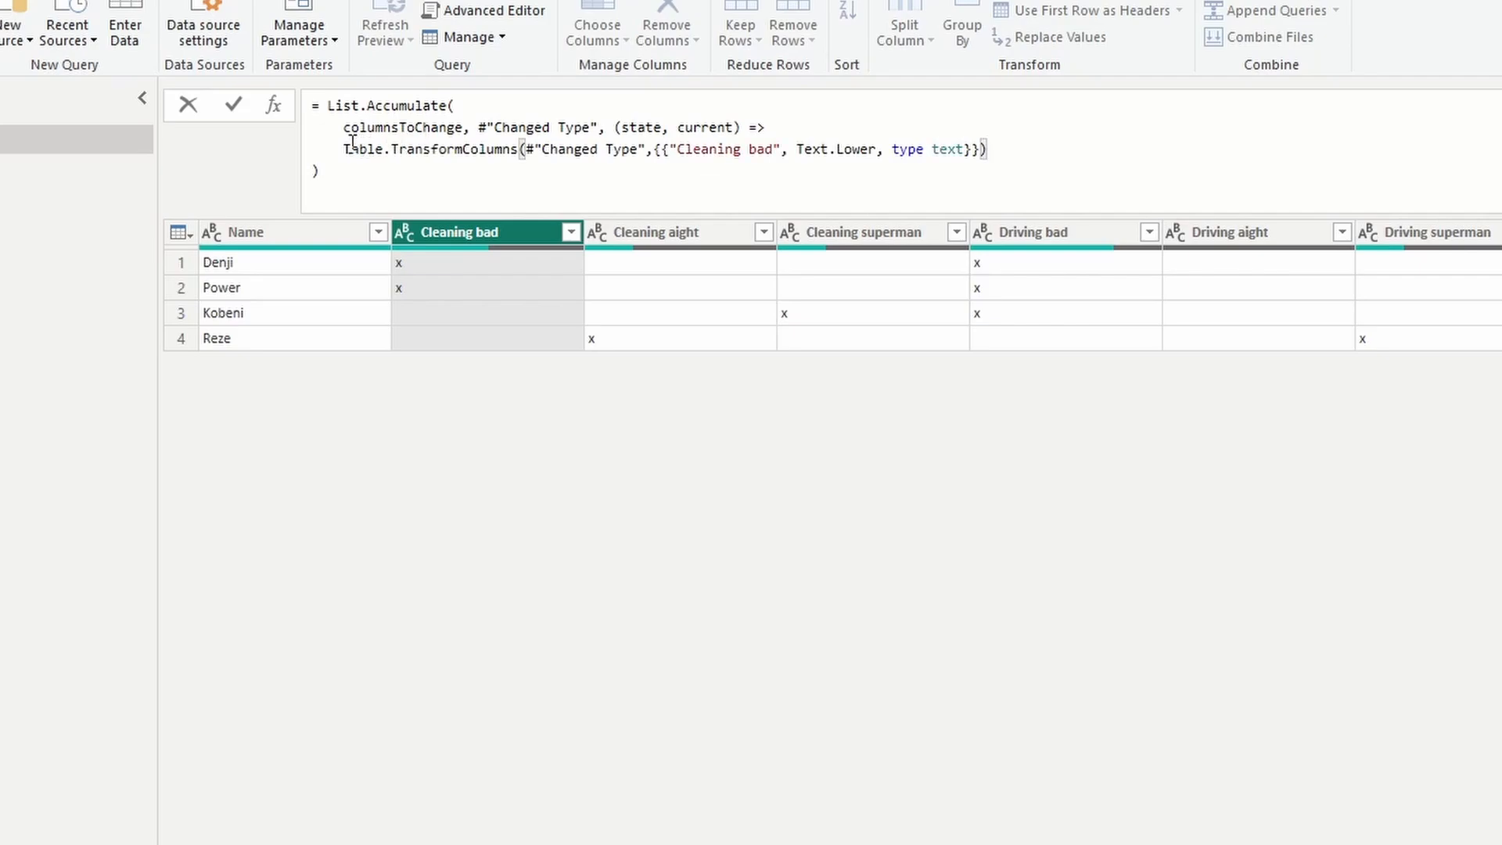
pyautogui.click(345, 149)
pyautogui.press('Tab')
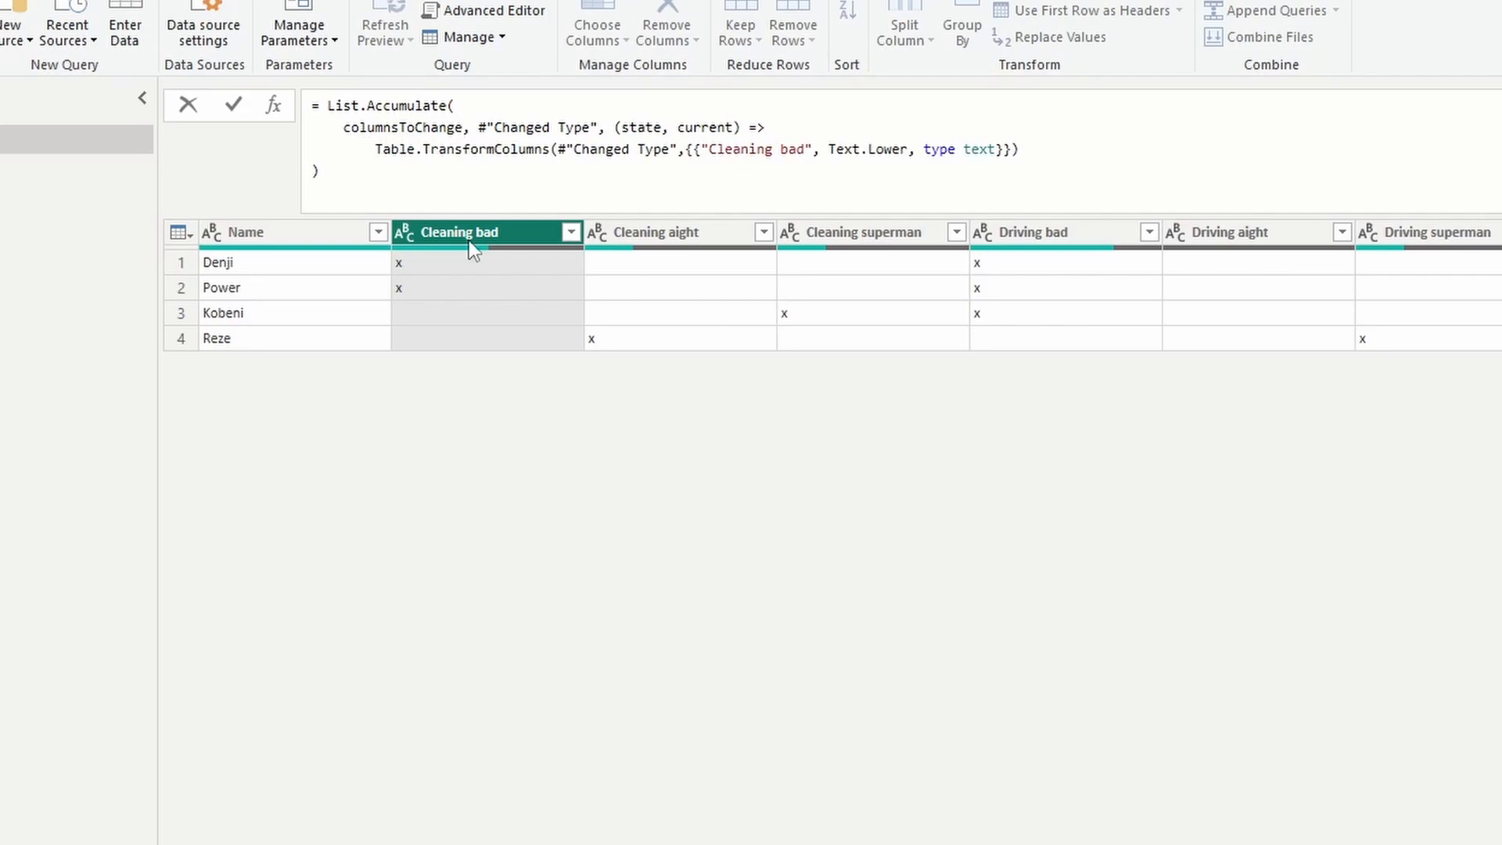
# Insert let suffix = Text.AfterDelimiter(current, " ", {0, RelativePosition.FromEnd}) in before the Table.TransformColumns line.
pyautogui.click(798, 125)
pyautogui.write('let suffix = Text.AfterDelimiter(cu')
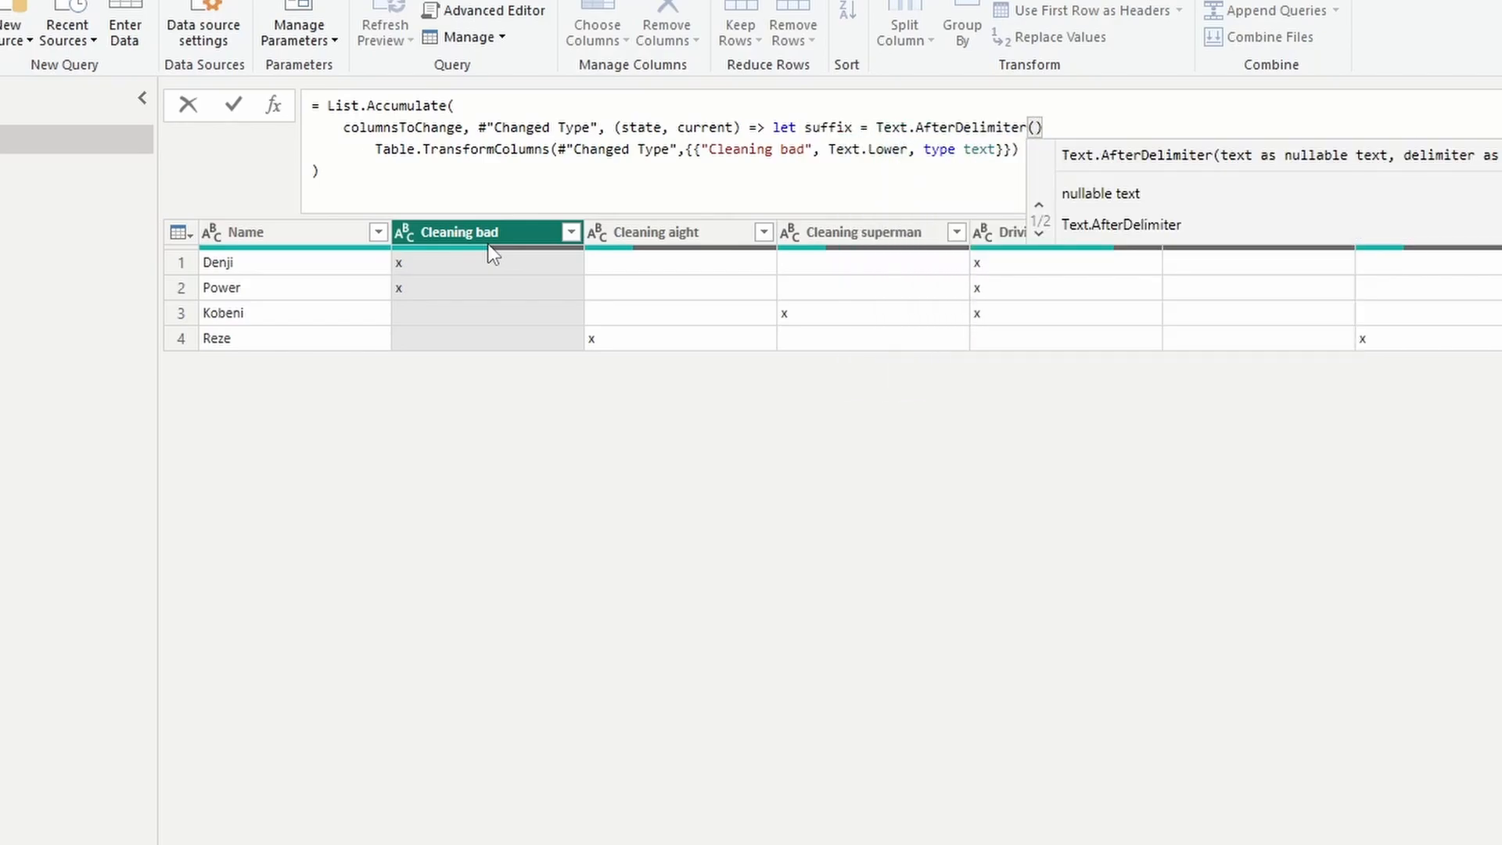
pyautogui.write('rrent, " "')
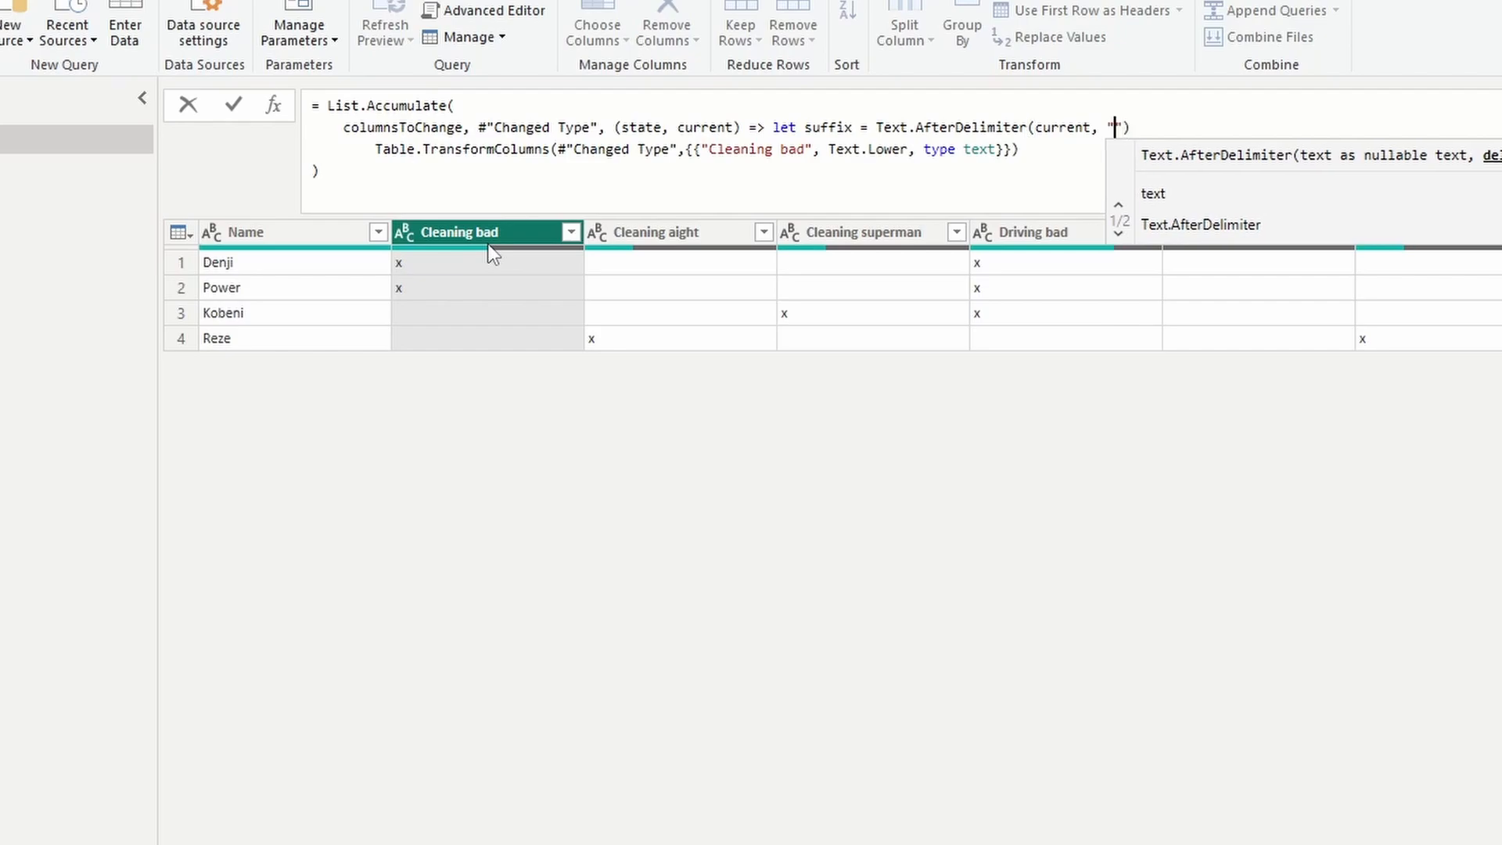
pyautogui.write(', {0')
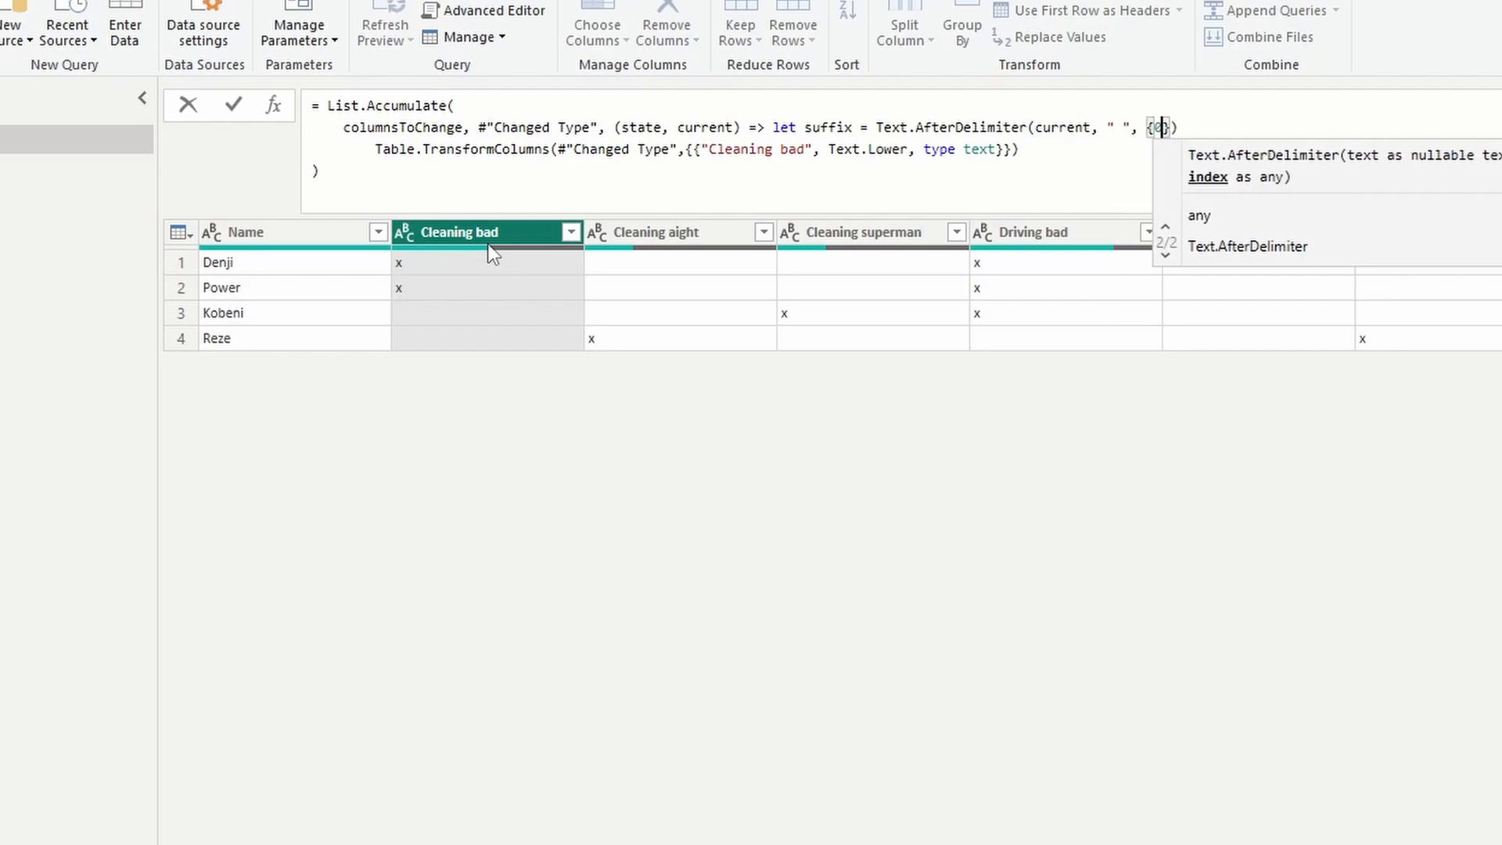
pyautogui.write(',')
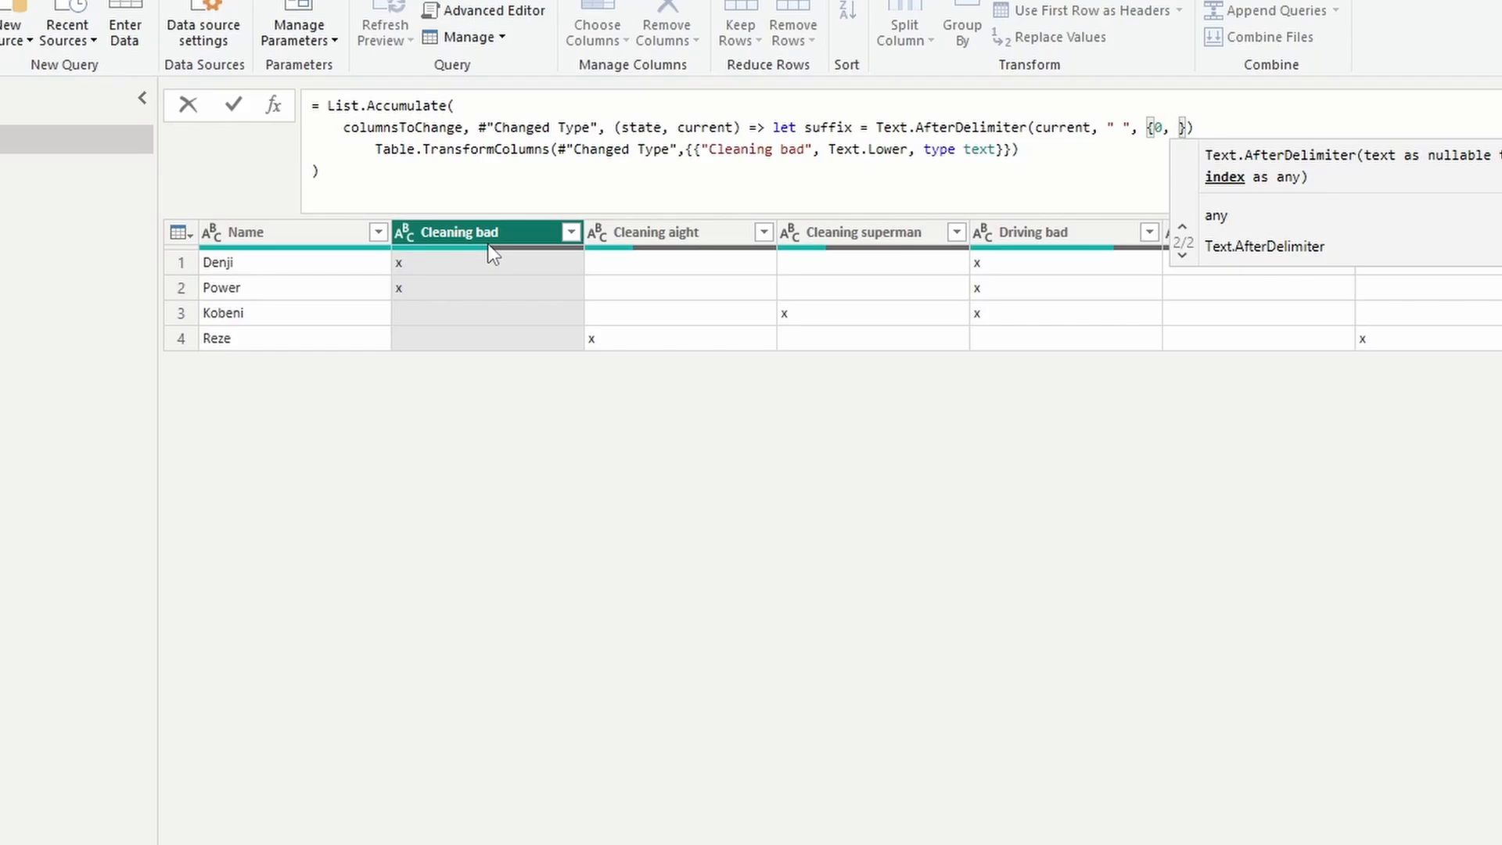
pyautogui.write(' fromen')
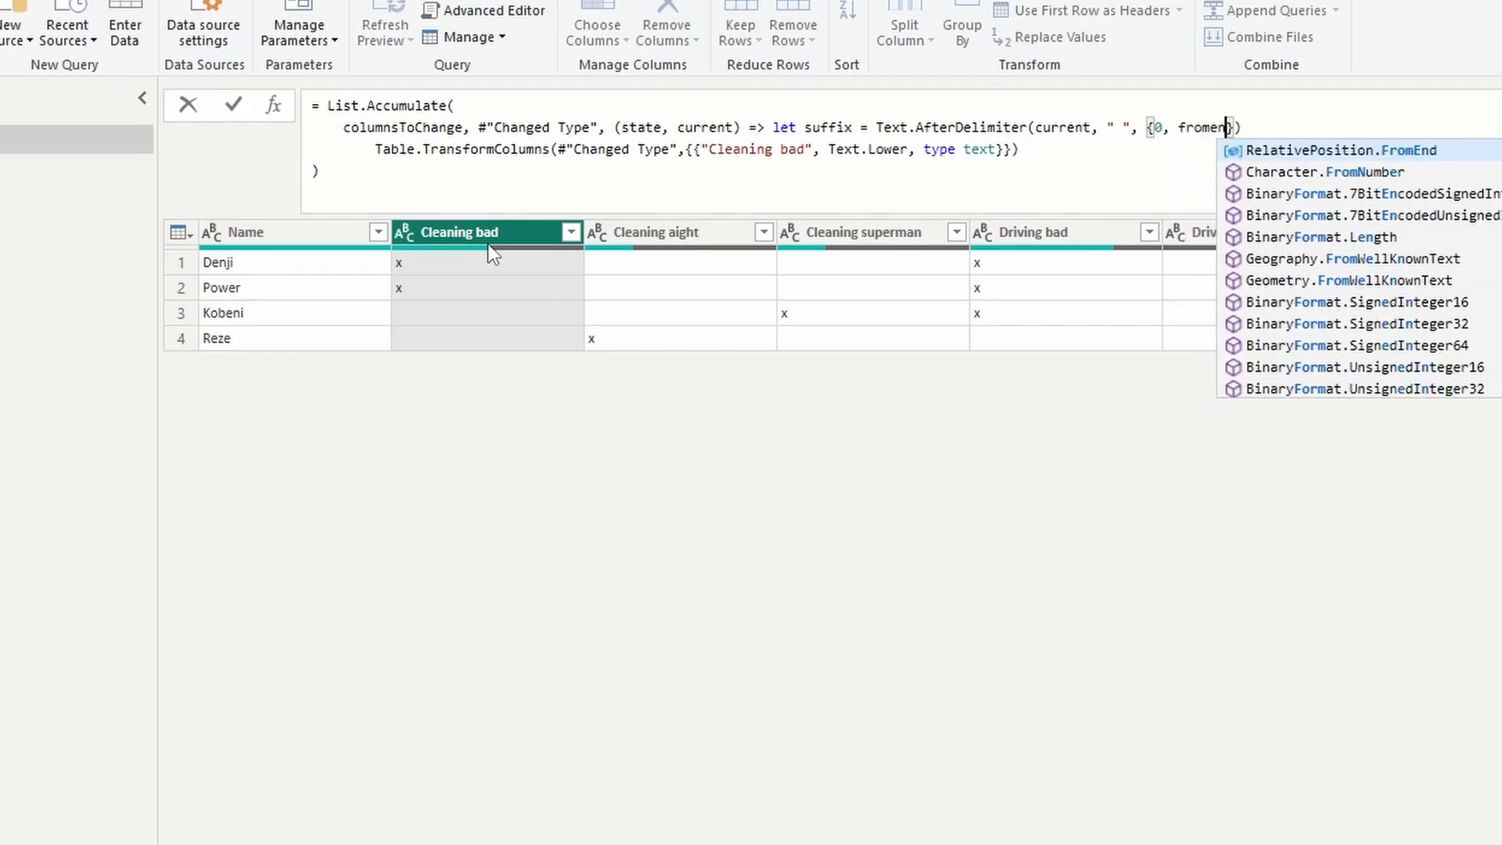
pyautogui.press('Tab')
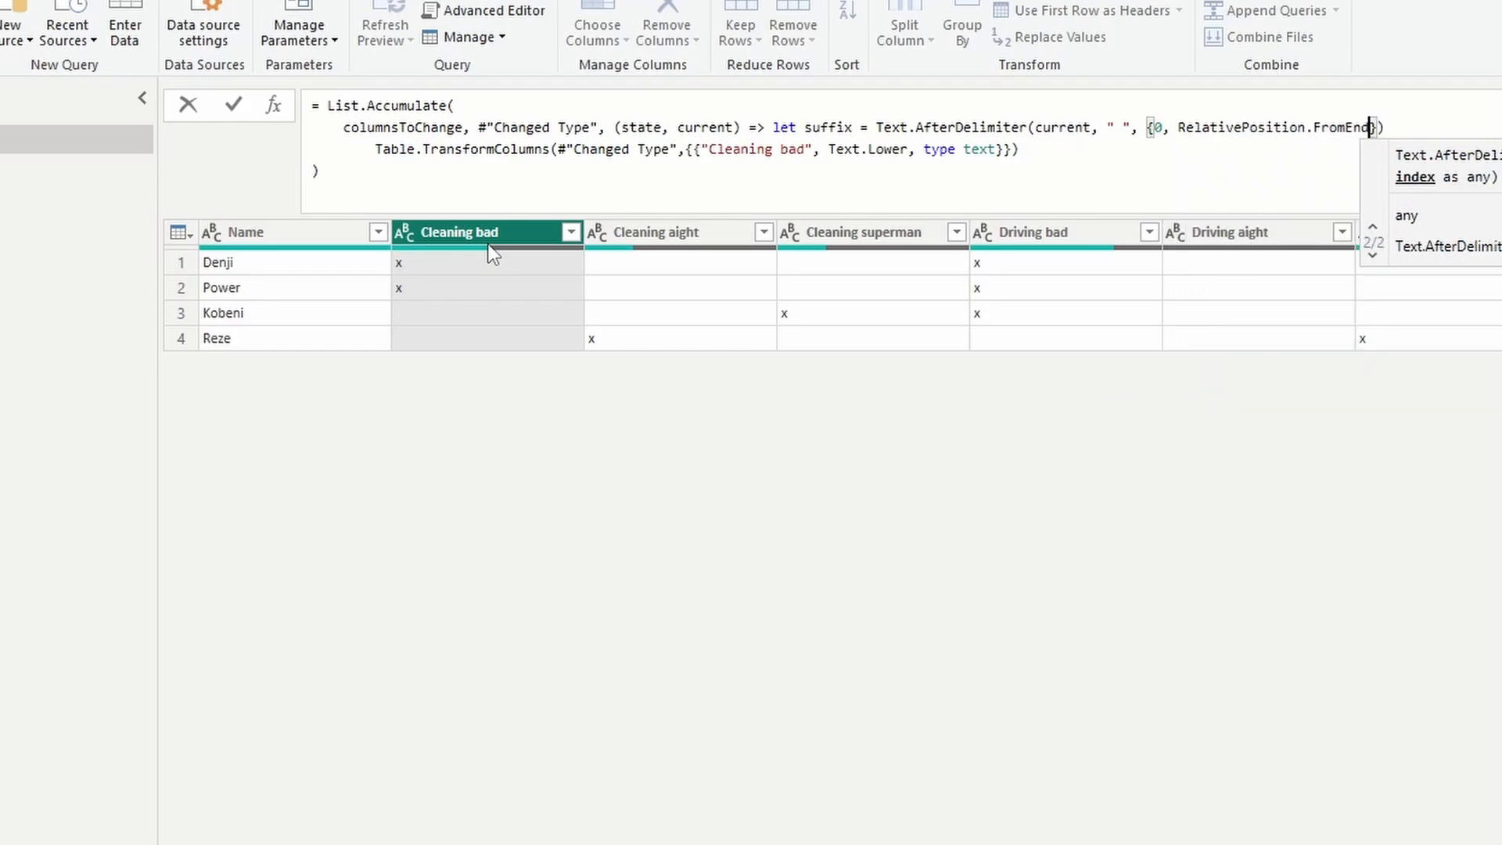
pyautogui.doubleClick(1158, 129)
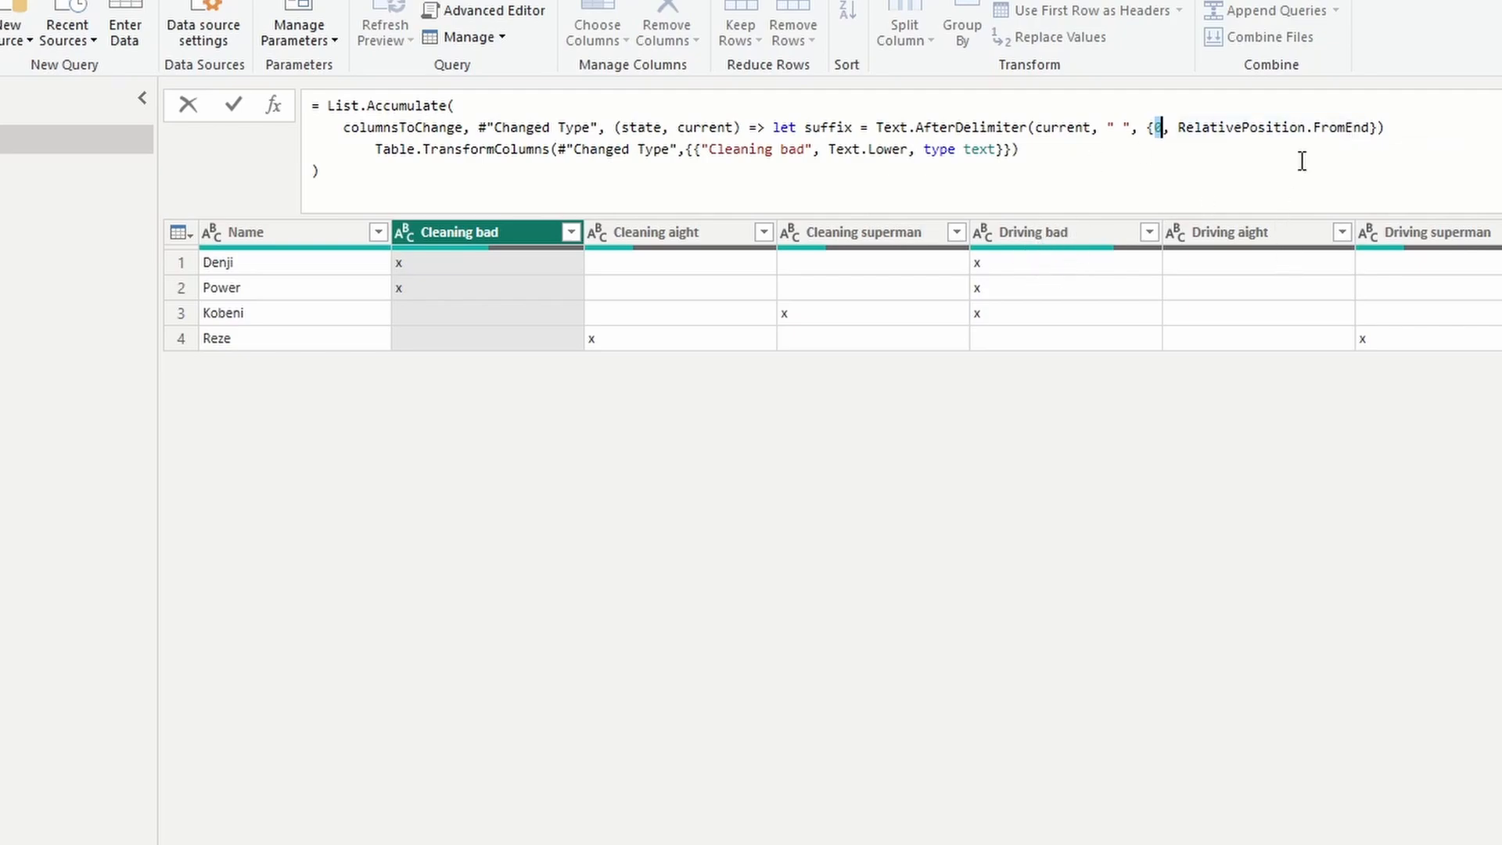
pyautogui.click(1405, 126)
pyautogui.write('in')
# In Table.TransformColumns, replace the #"Changed Type" table with state and the "Cleaning bad" column with current.
pyautogui.moveTo(557, 149); pyautogui.dragTo(677, 145)
pyautogui.press('BackSpace')
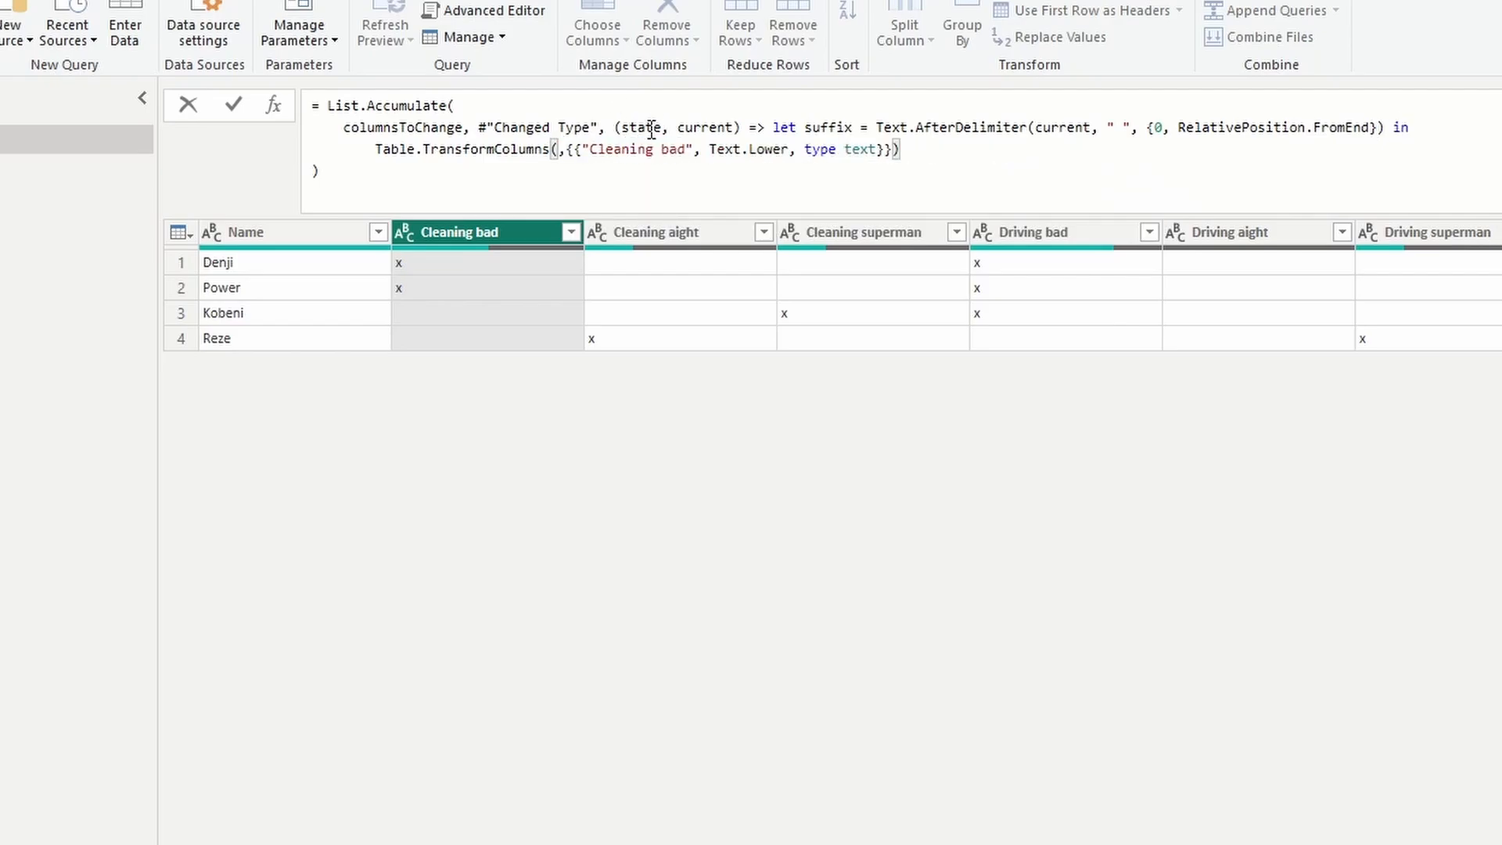
pyautogui.write('state')
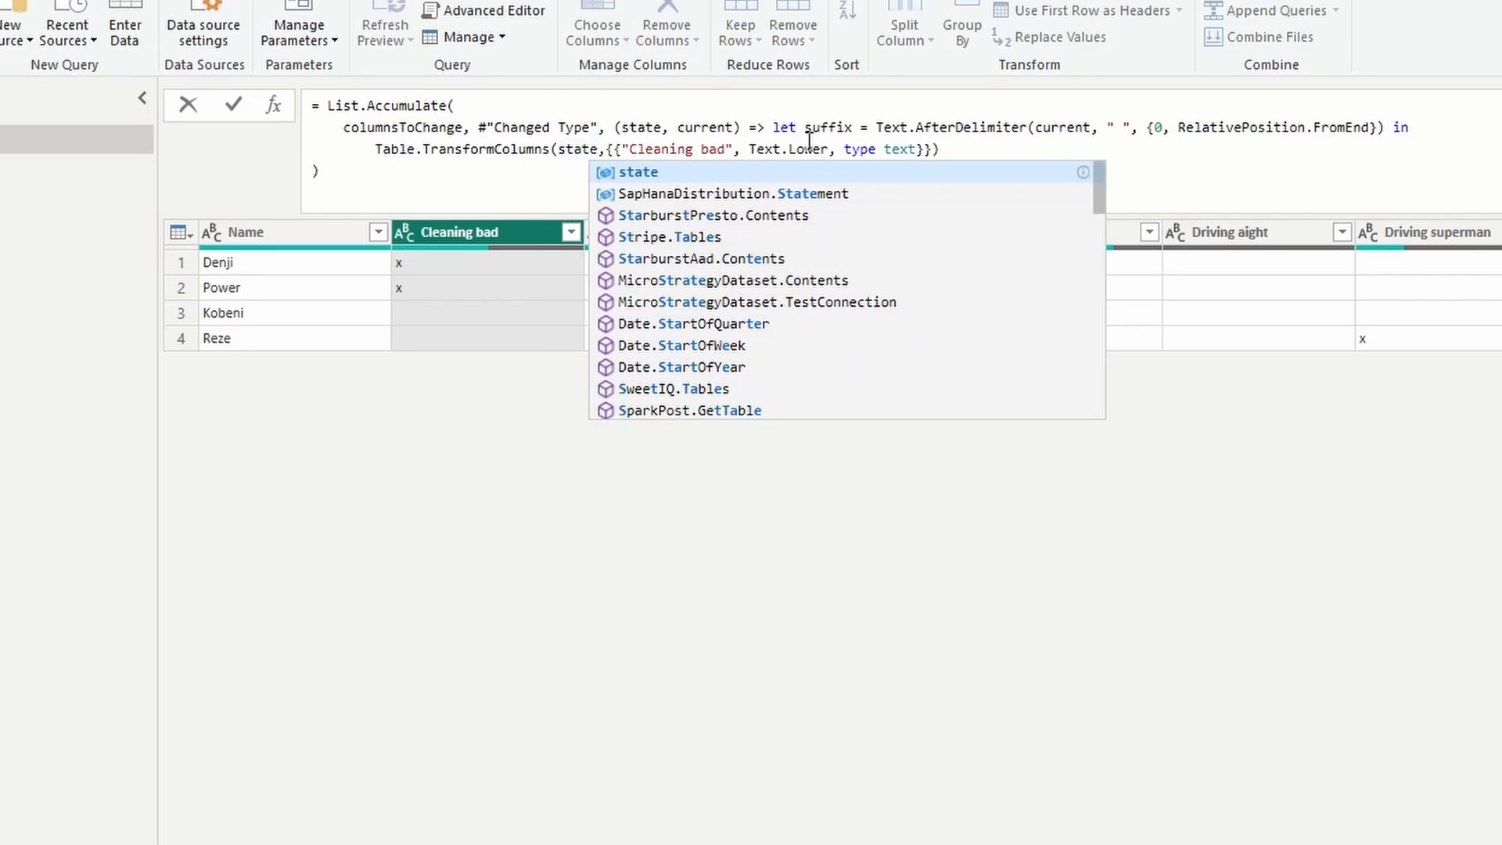
pyautogui.moveTo(733, 149); pyautogui.dragTo(621, 147)
pyautogui.press('BackSpace')
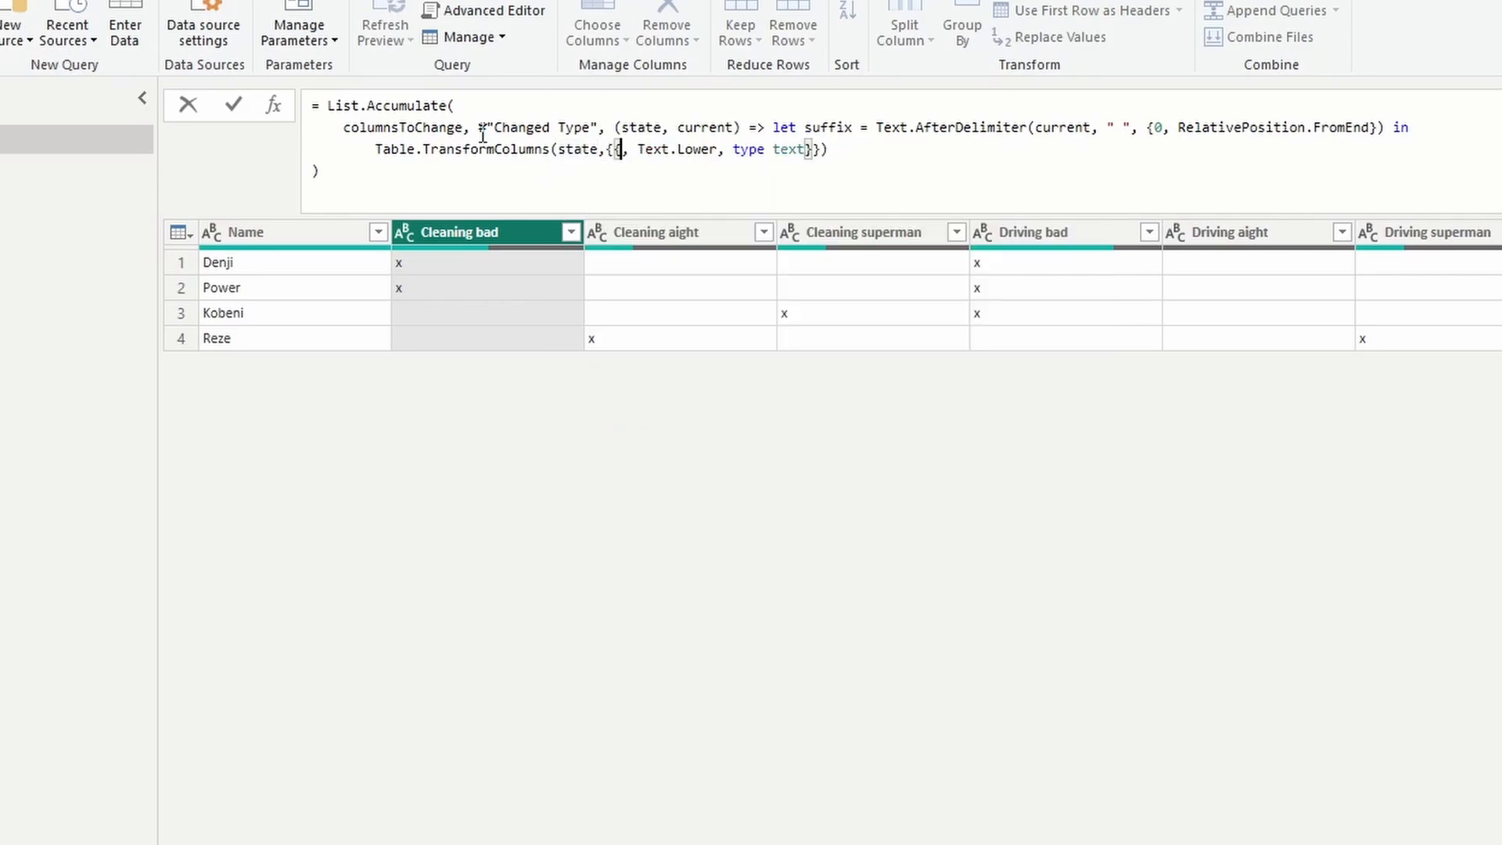
pyautogui.write('current')
# In Table.TransformColumns, replace Text.Lower with each if _ = "x" then suffix else _ and apply the formula.
pyautogui.moveTo(693, 149); pyautogui.dragTo(773, 146)
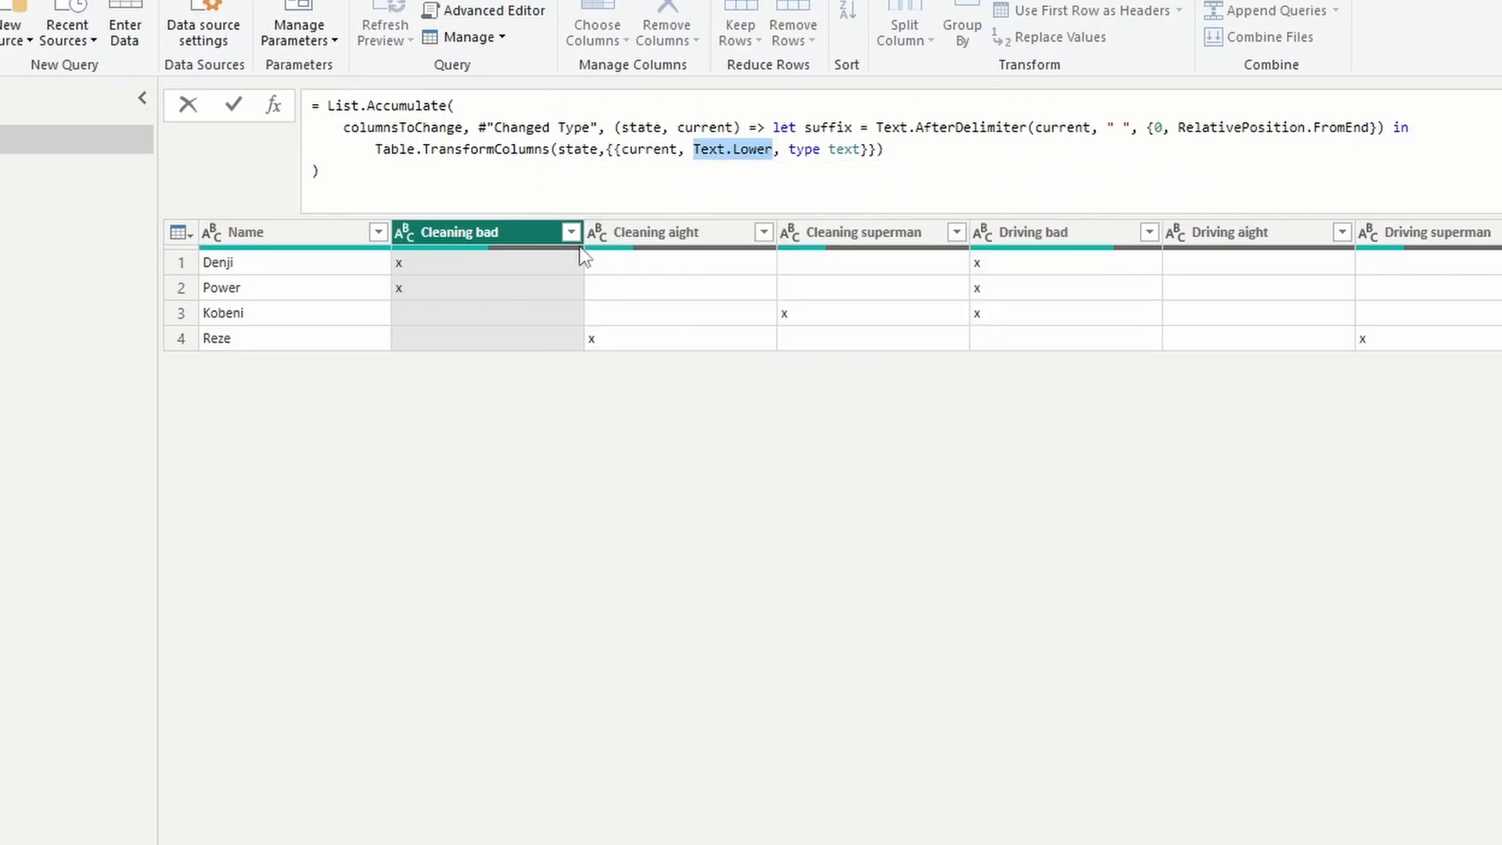
pyautogui.press('BackSpace')
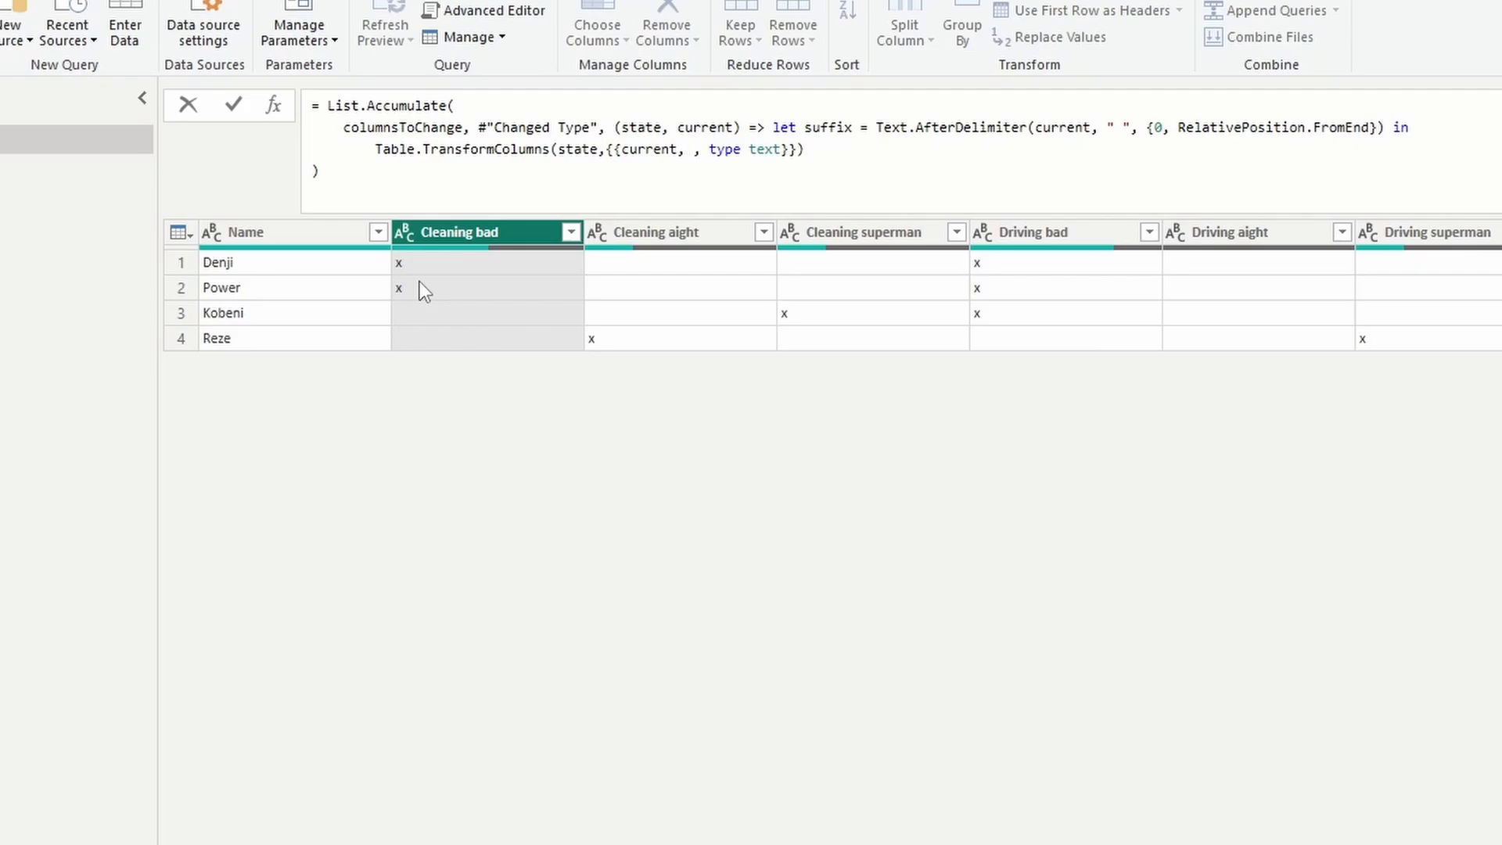
pyautogui.write('each if _ = ')
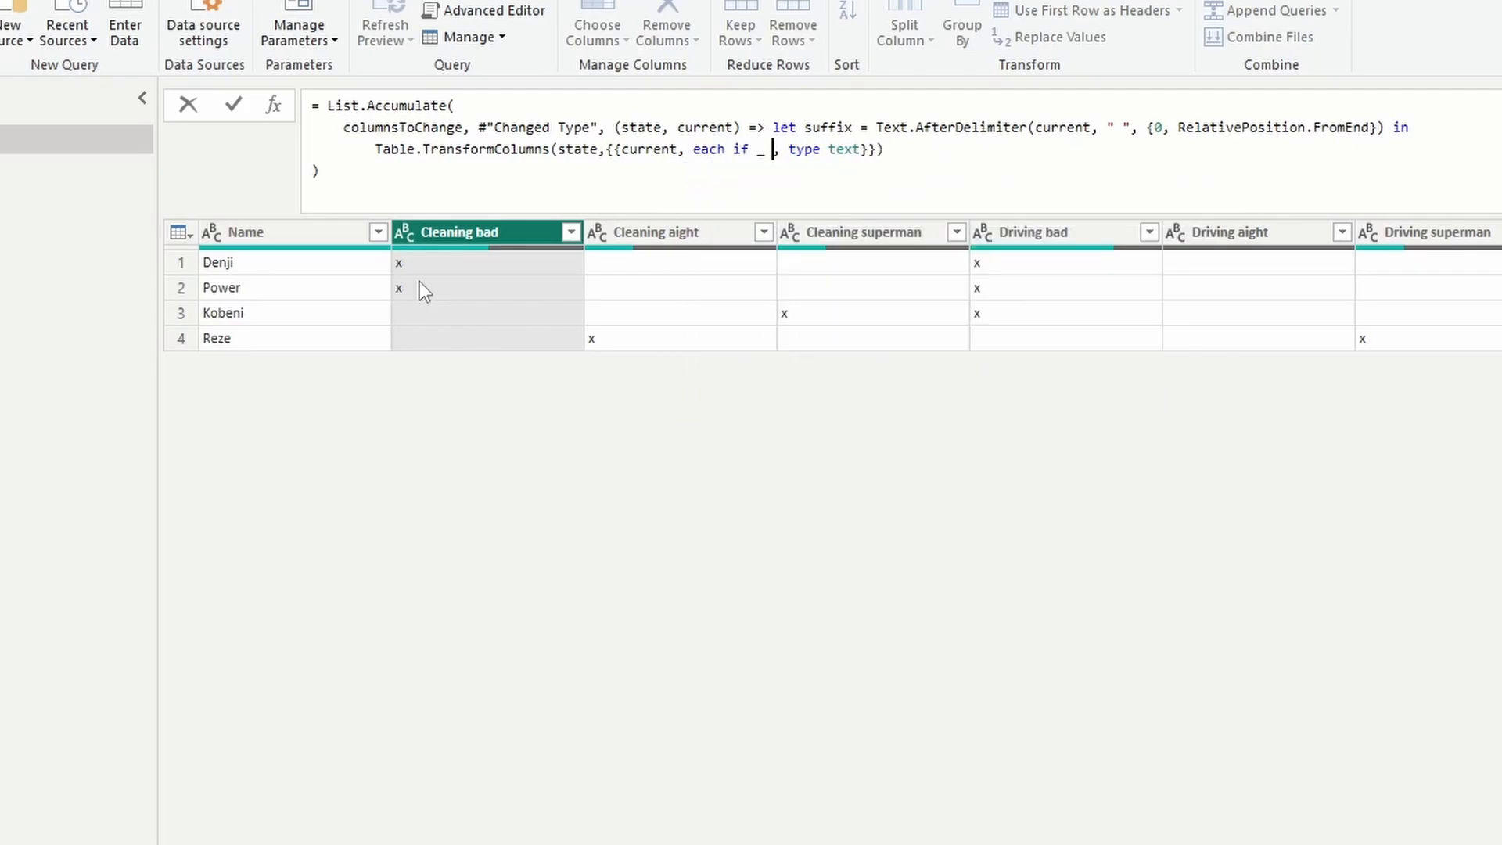
pyautogui.write('"x"')
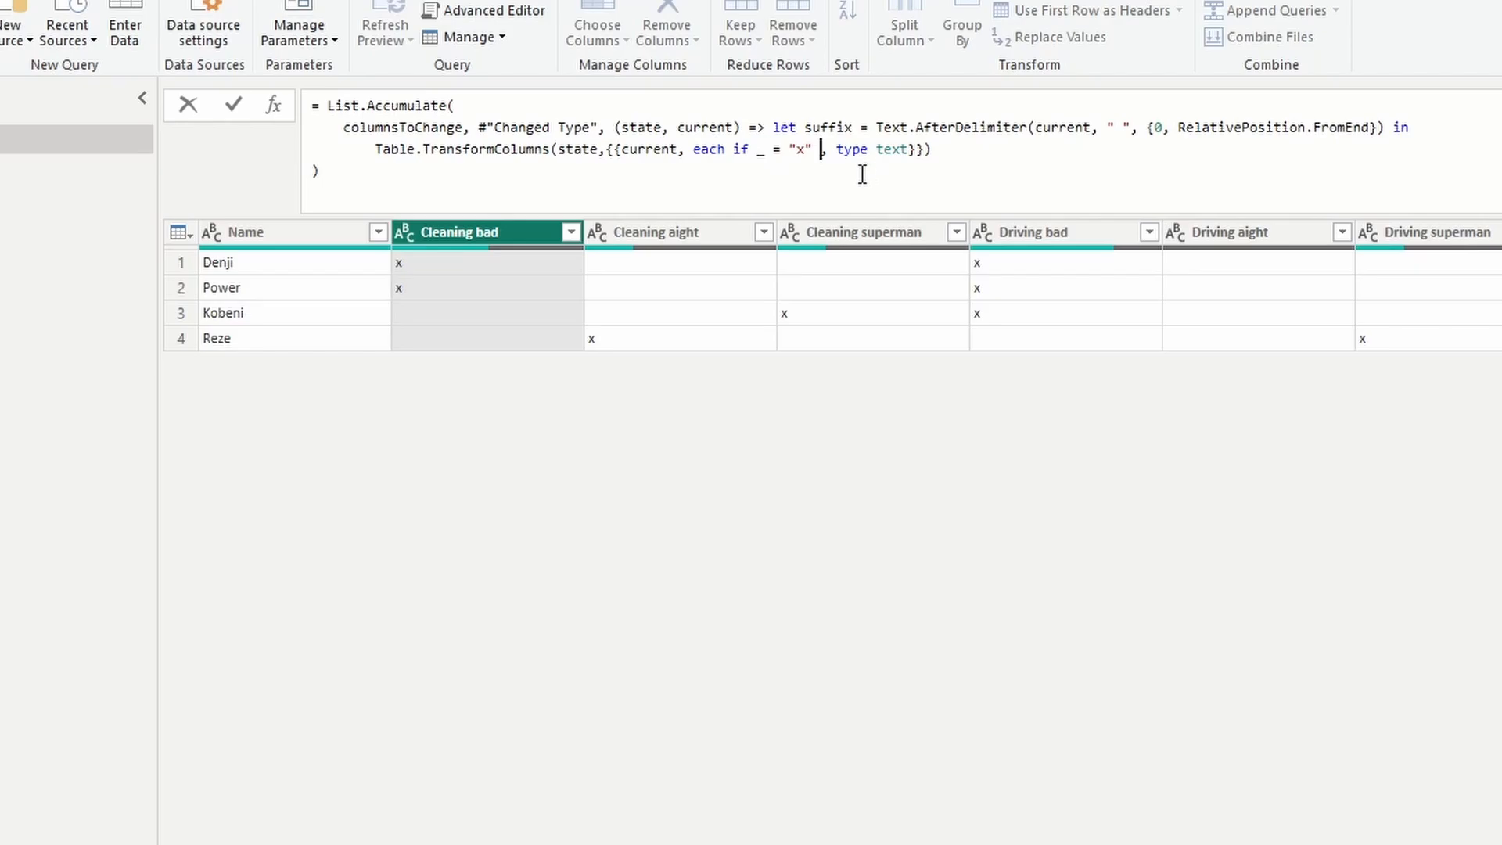
pyautogui.write('then ')
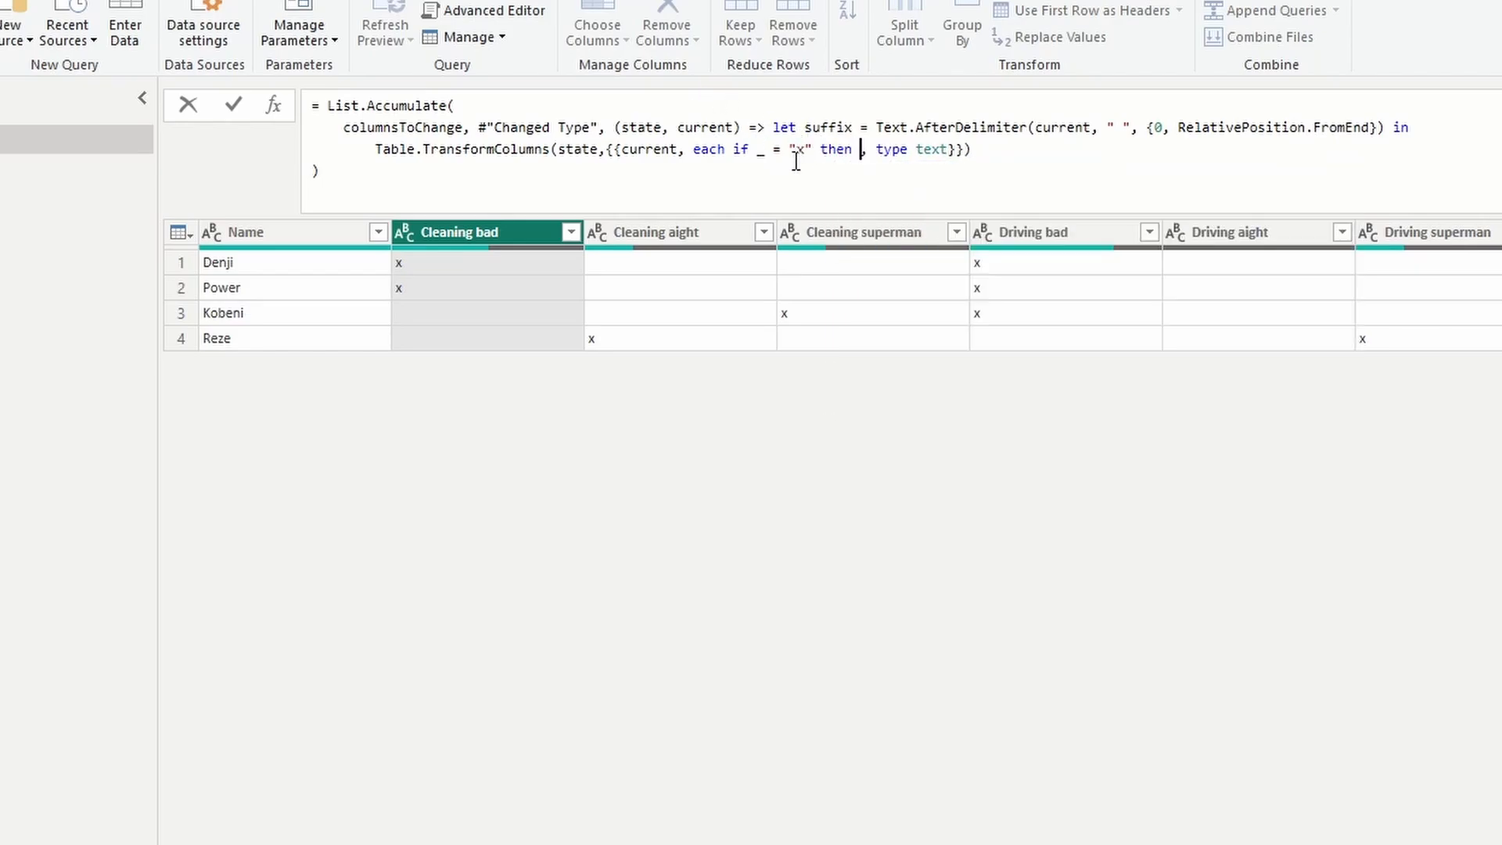
pyautogui.write('suff')
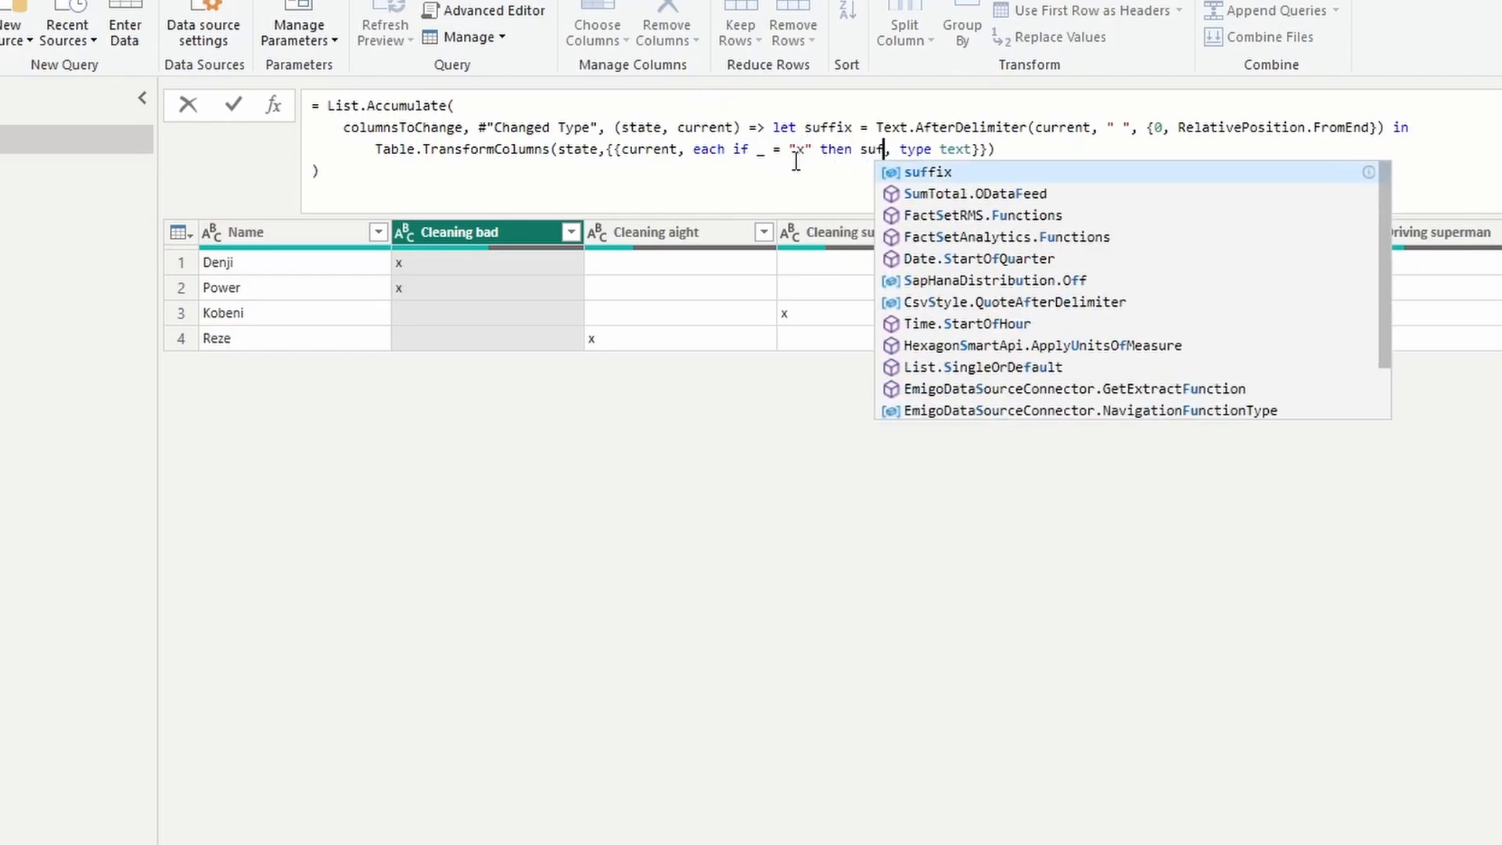
pyautogui.write('ix')
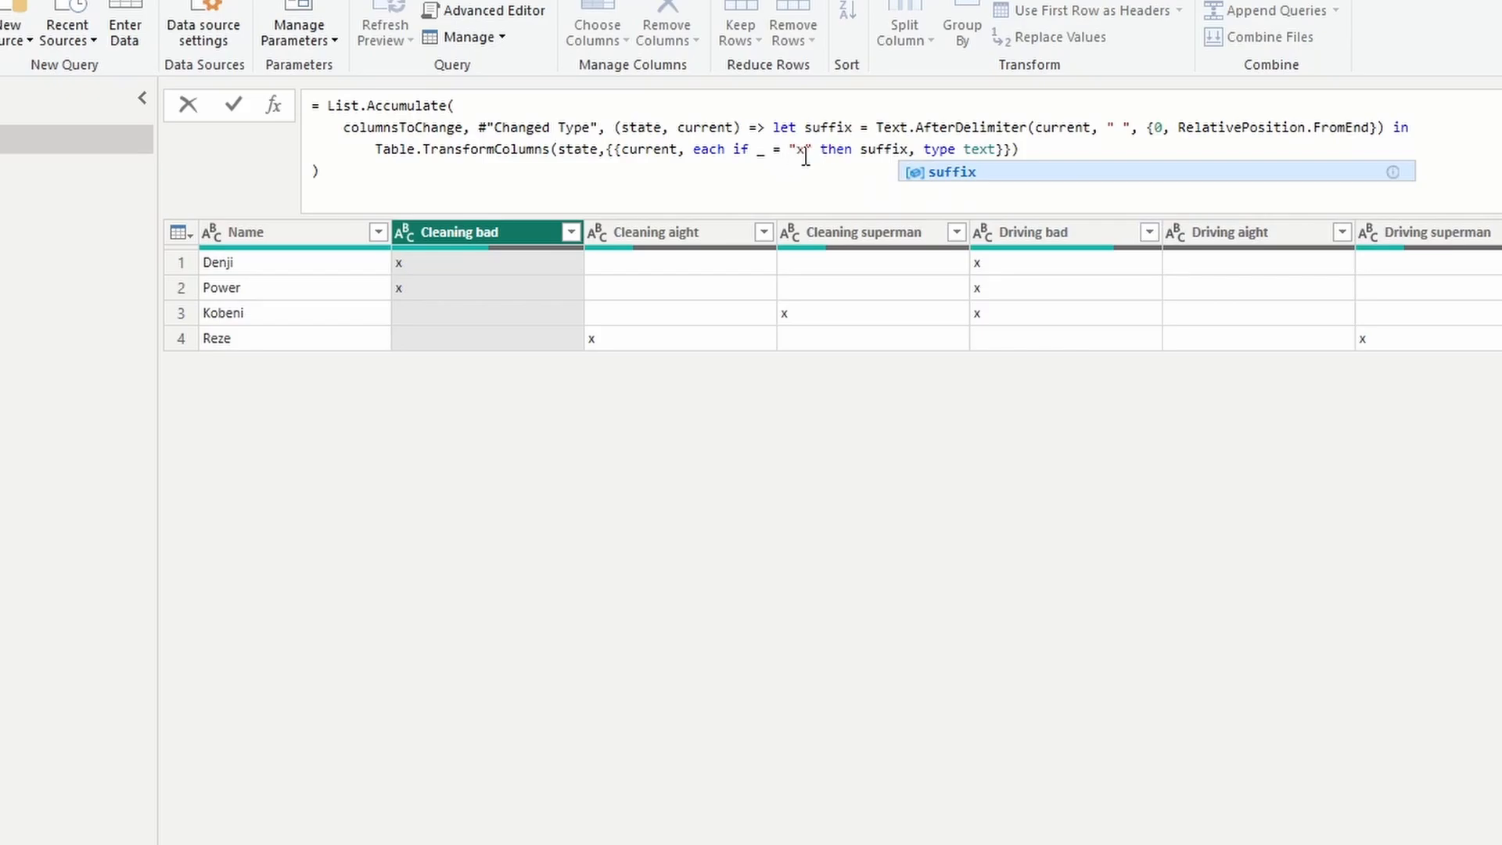
pyautogui.write(' e')
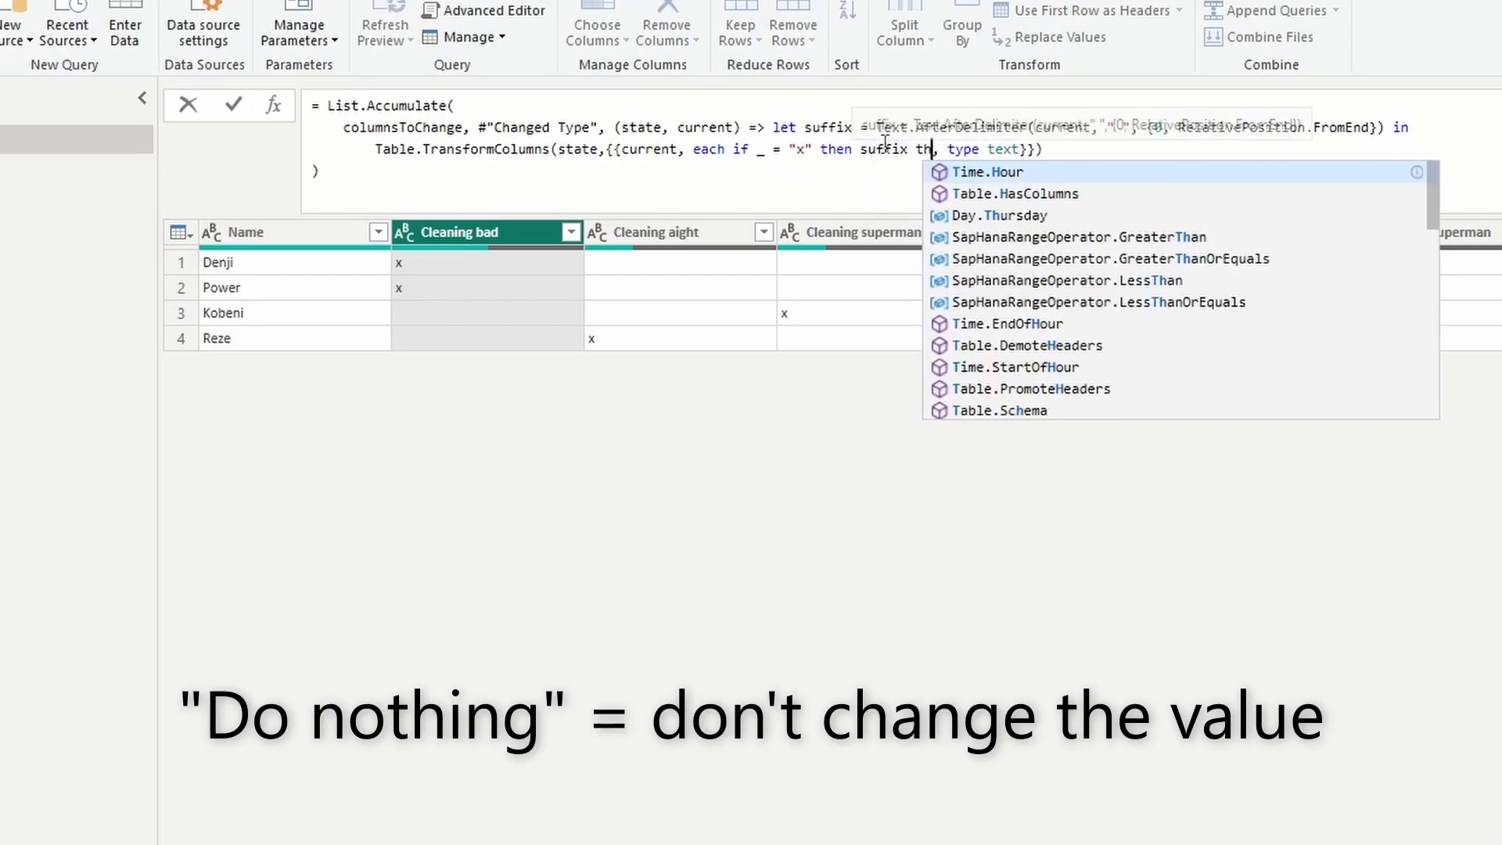
pyautogui.write('lse _')
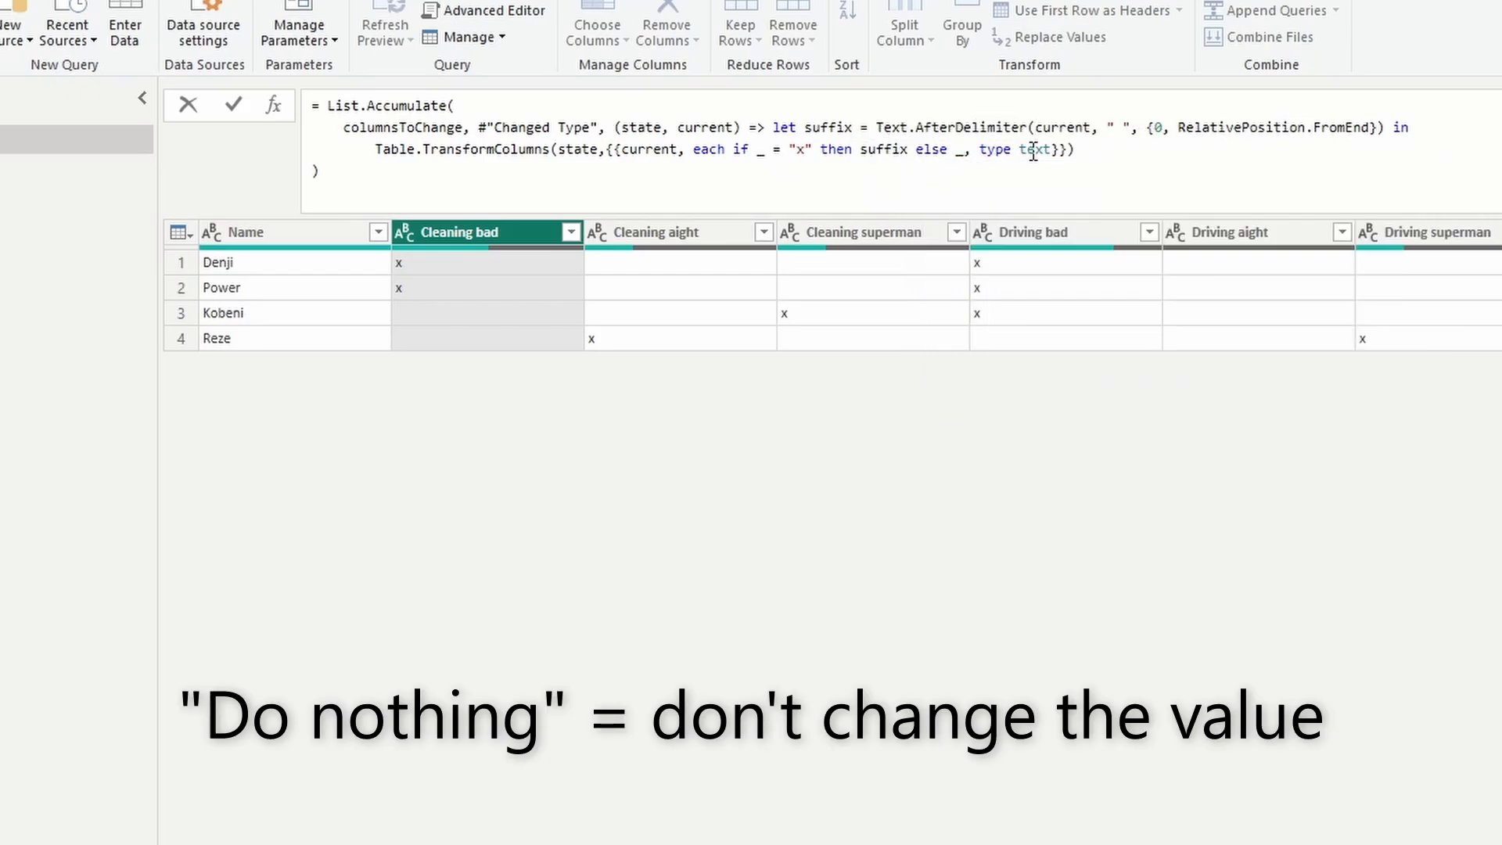
pyautogui.press('Return')
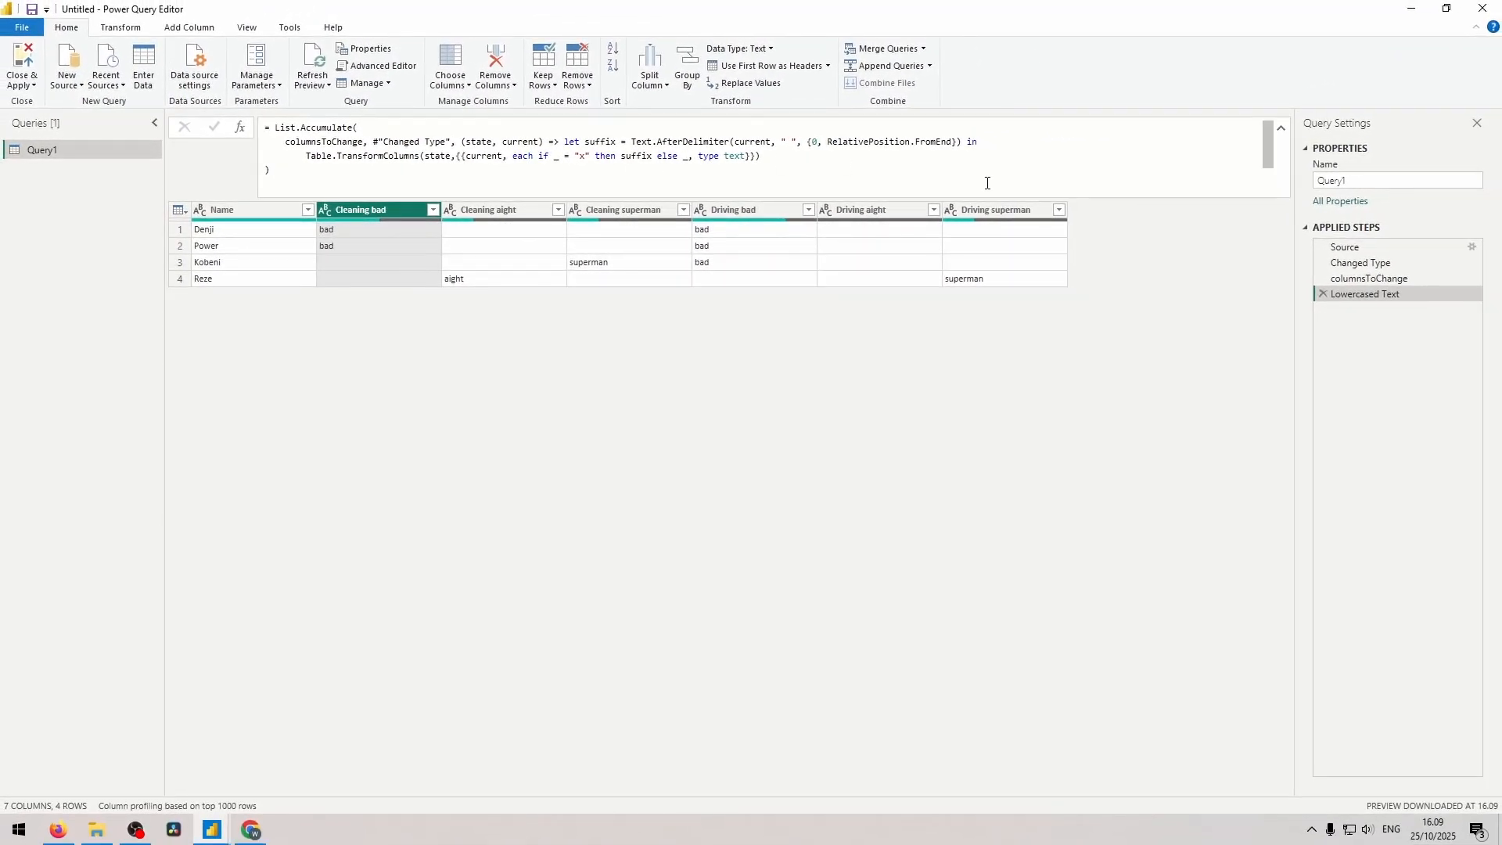
# Review the columnsToChange list, then the suffix definition in the List.Accumulate formula.
pyautogui.click(1370, 280)
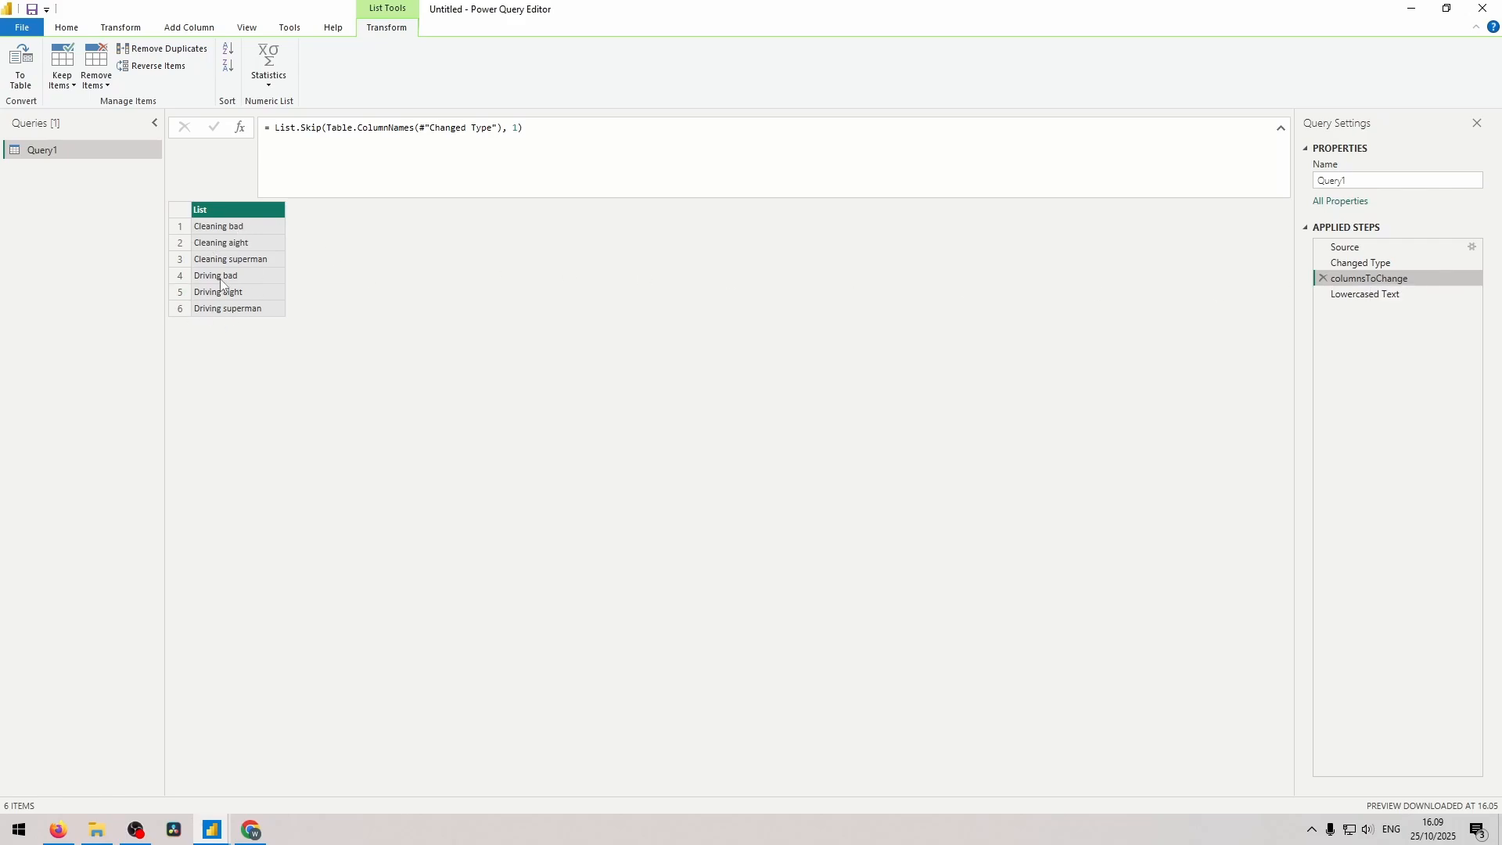
pyautogui.click(1423, 297)
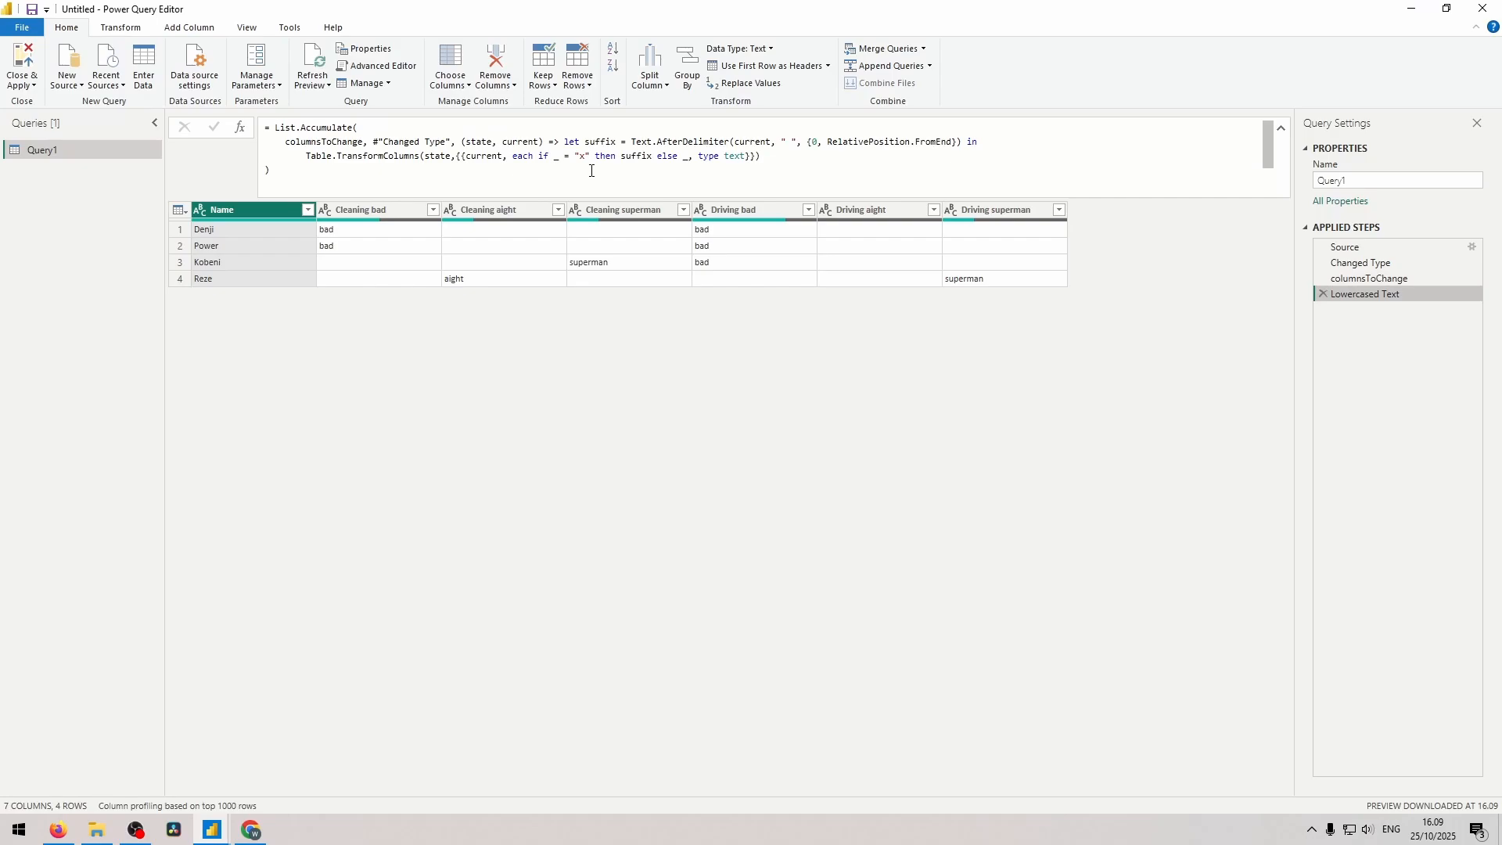
pyautogui.click(585, 142)
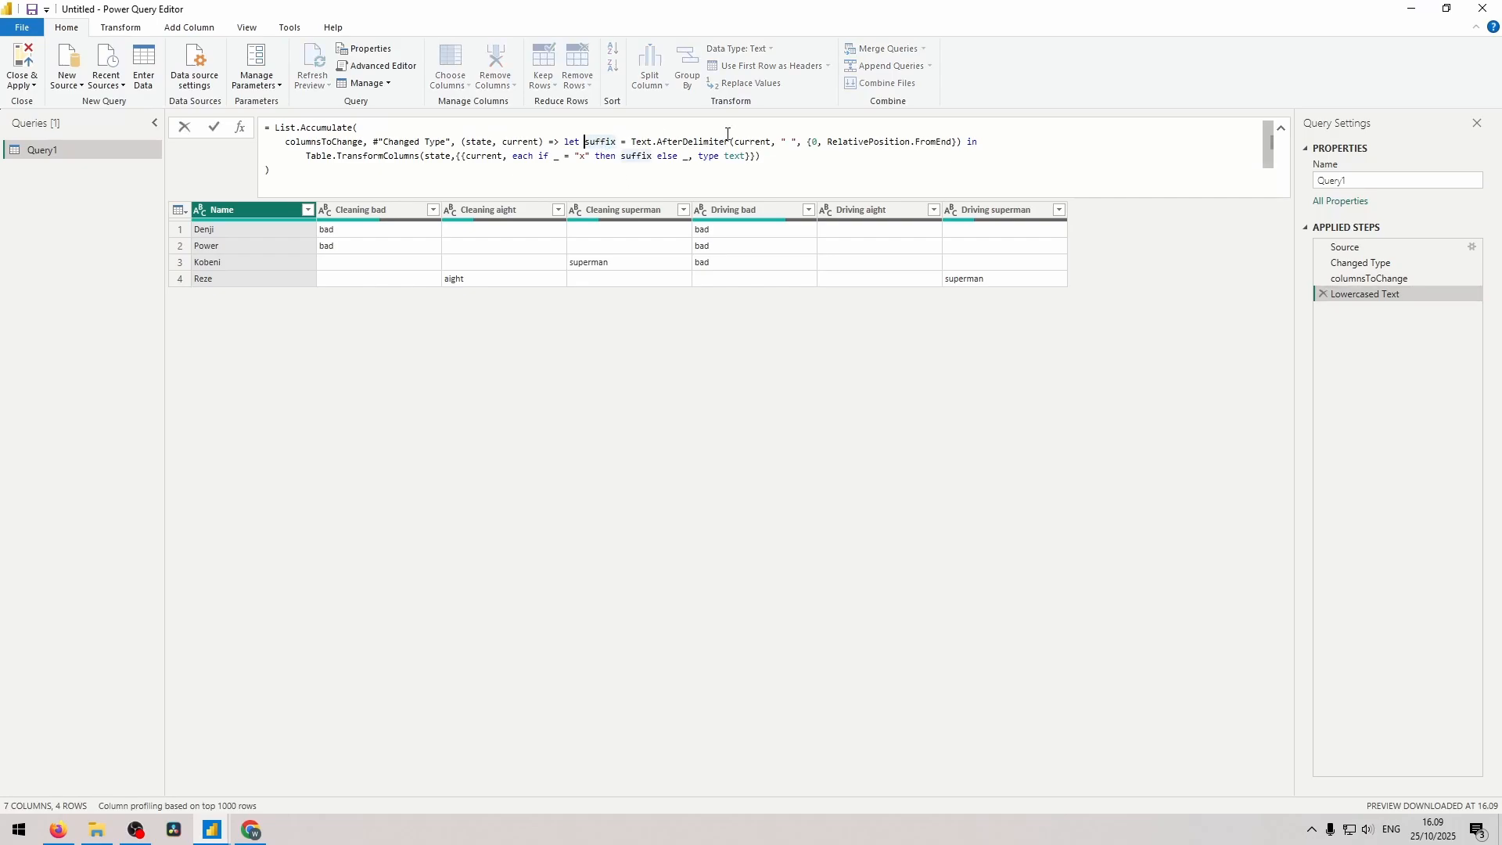
# Rename the Lowercased Text step as TransformColumns.
pyautogui.doubleClick(1381, 295)
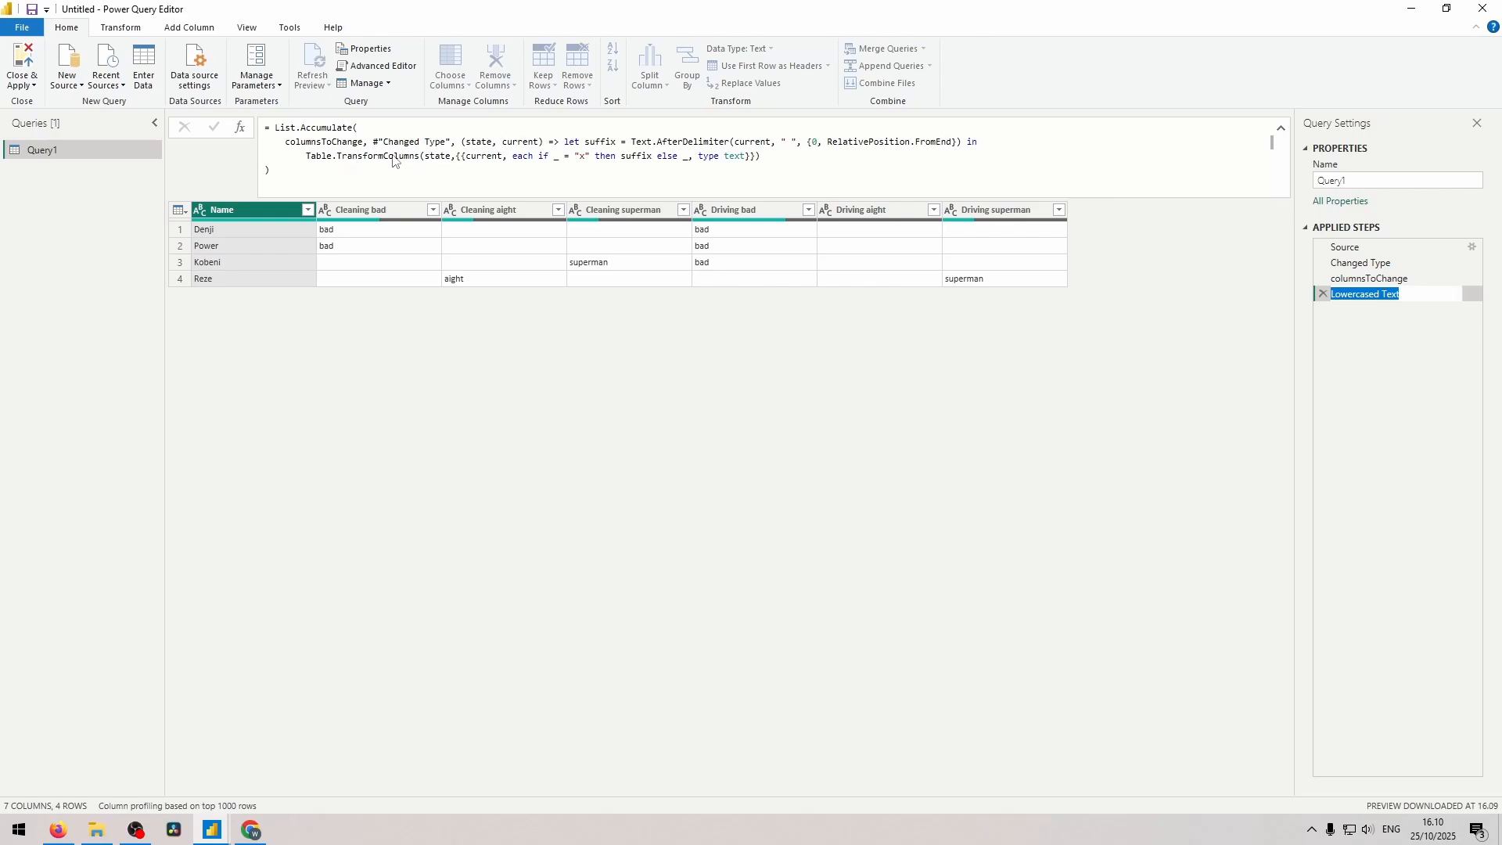
pyautogui.write('TransformColumns')
pyautogui.press('Return')
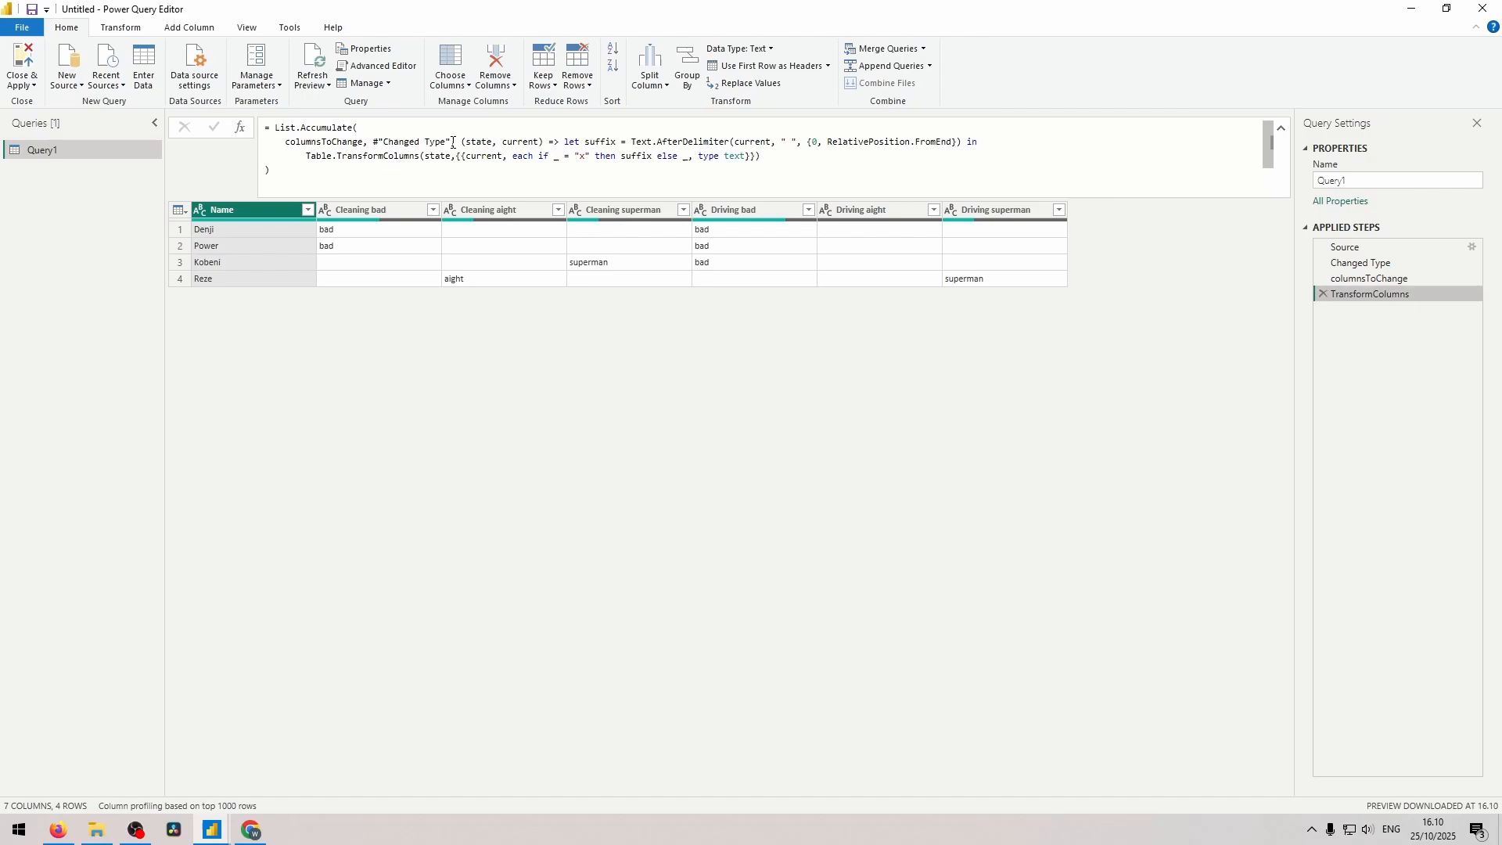
# Add a step after TransformColumns containing the same List.Accumulate formula and name it ReplaceValue.
pyautogui.click(241, 129)
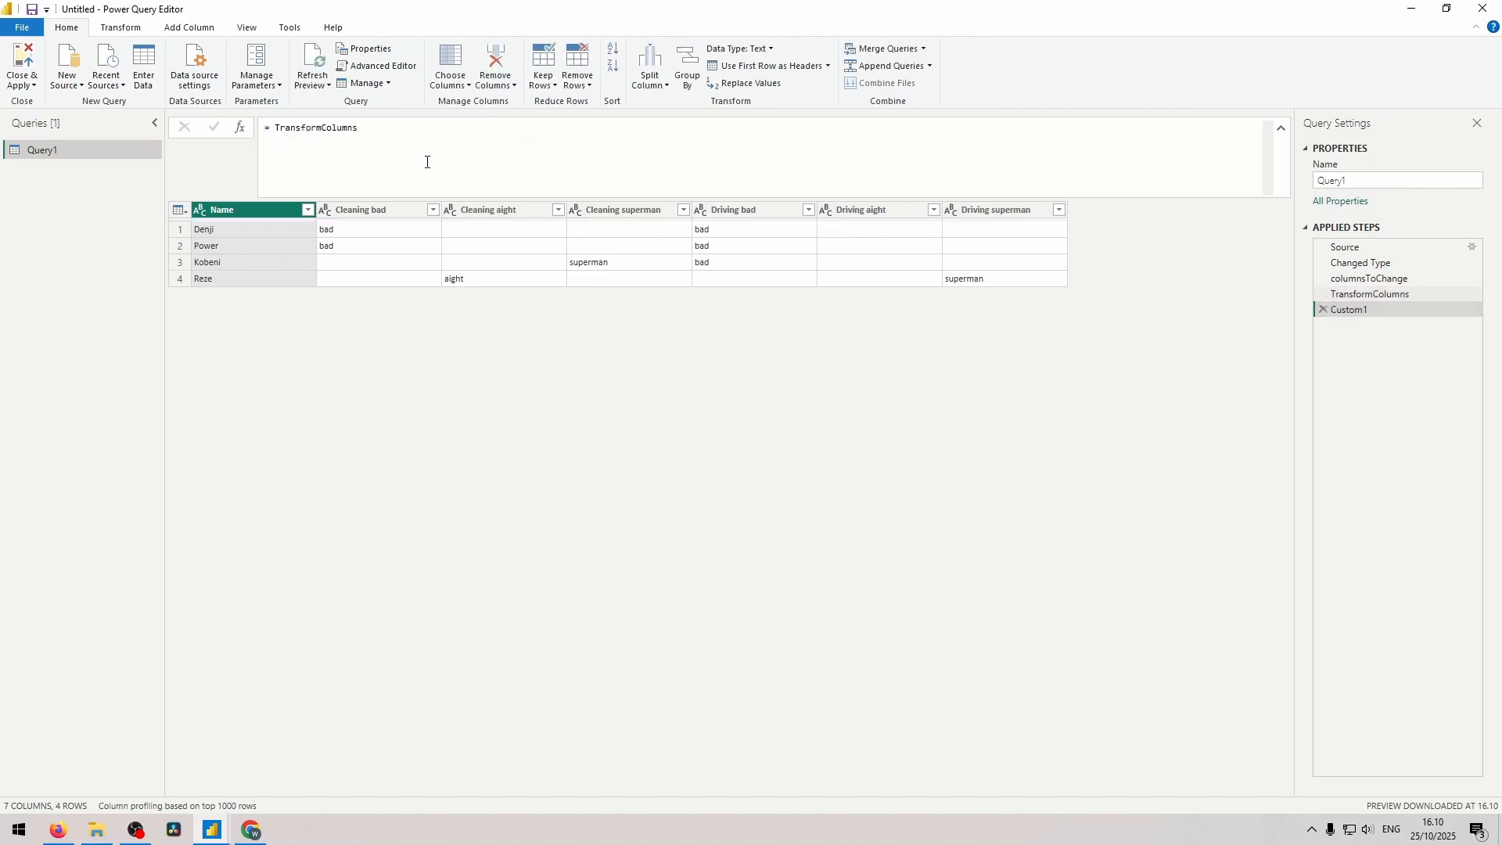
pyautogui.doubleClick(1413, 310)
pyautogui.write('ReplaceValue')
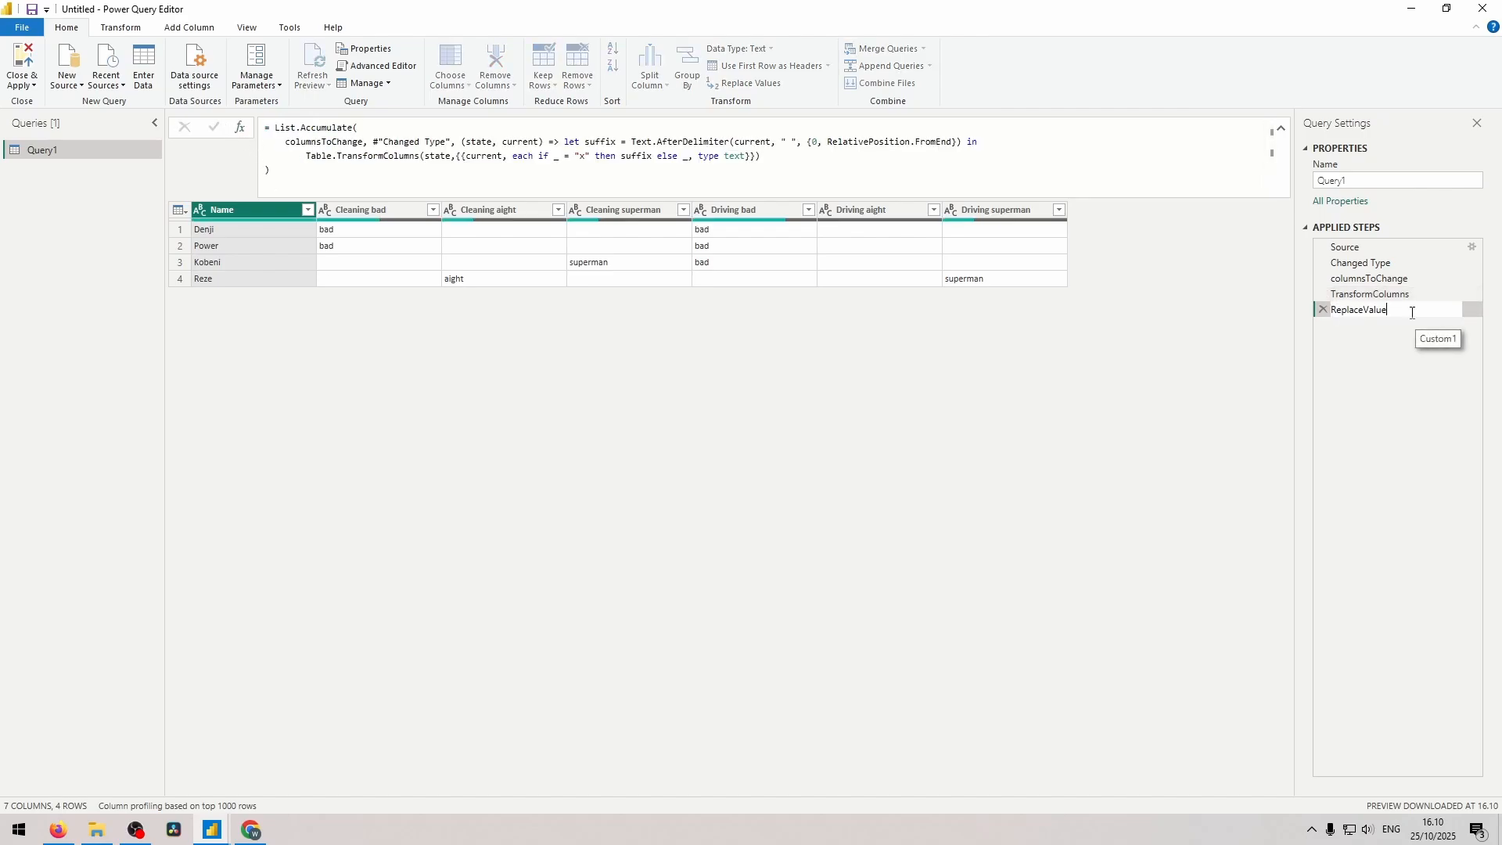
pyautogui.write(',')
pyautogui.press('Return')
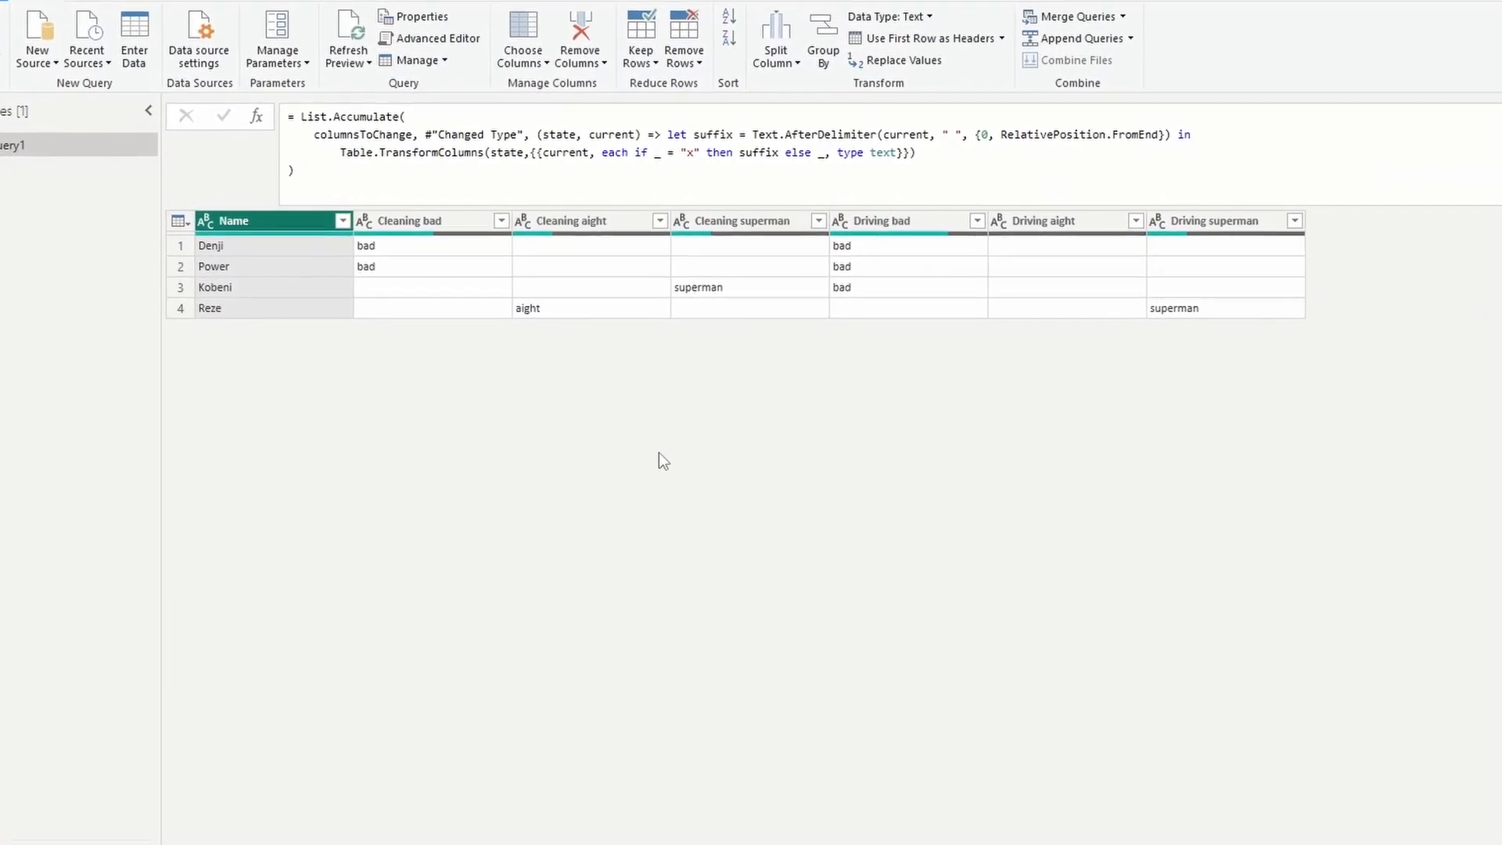
# In the ReplaceValue step, comment out the Table.TransformColumns line with // and leave an empty indented line above it.
pyautogui.moveTo(341, 151); pyautogui.dragTo(376, 151)
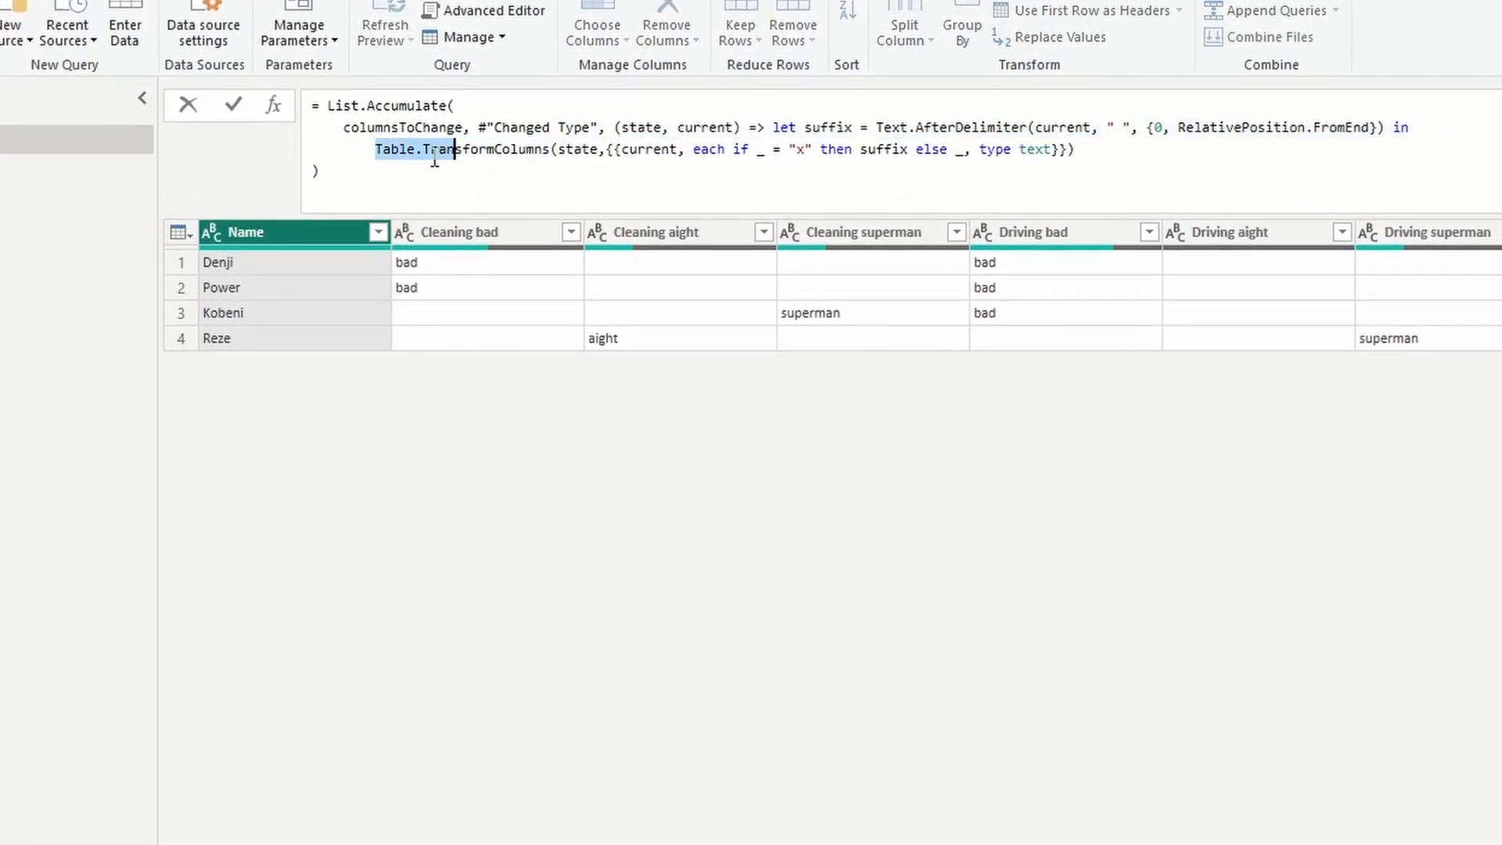
pyautogui.hotkey('shift', 'Return')
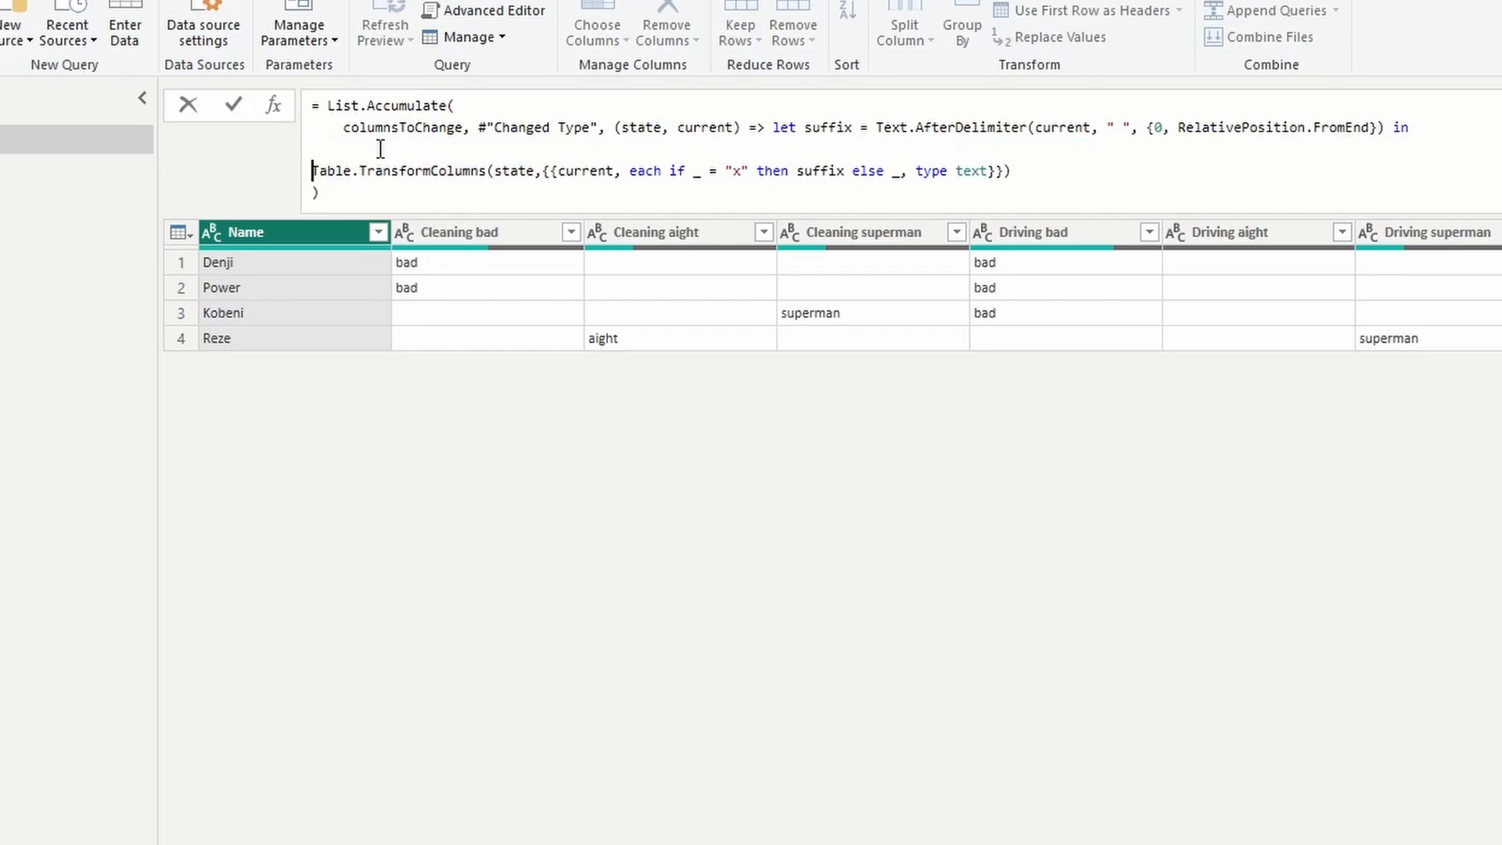
pyautogui.write('//')
pyautogui.click(377, 148)
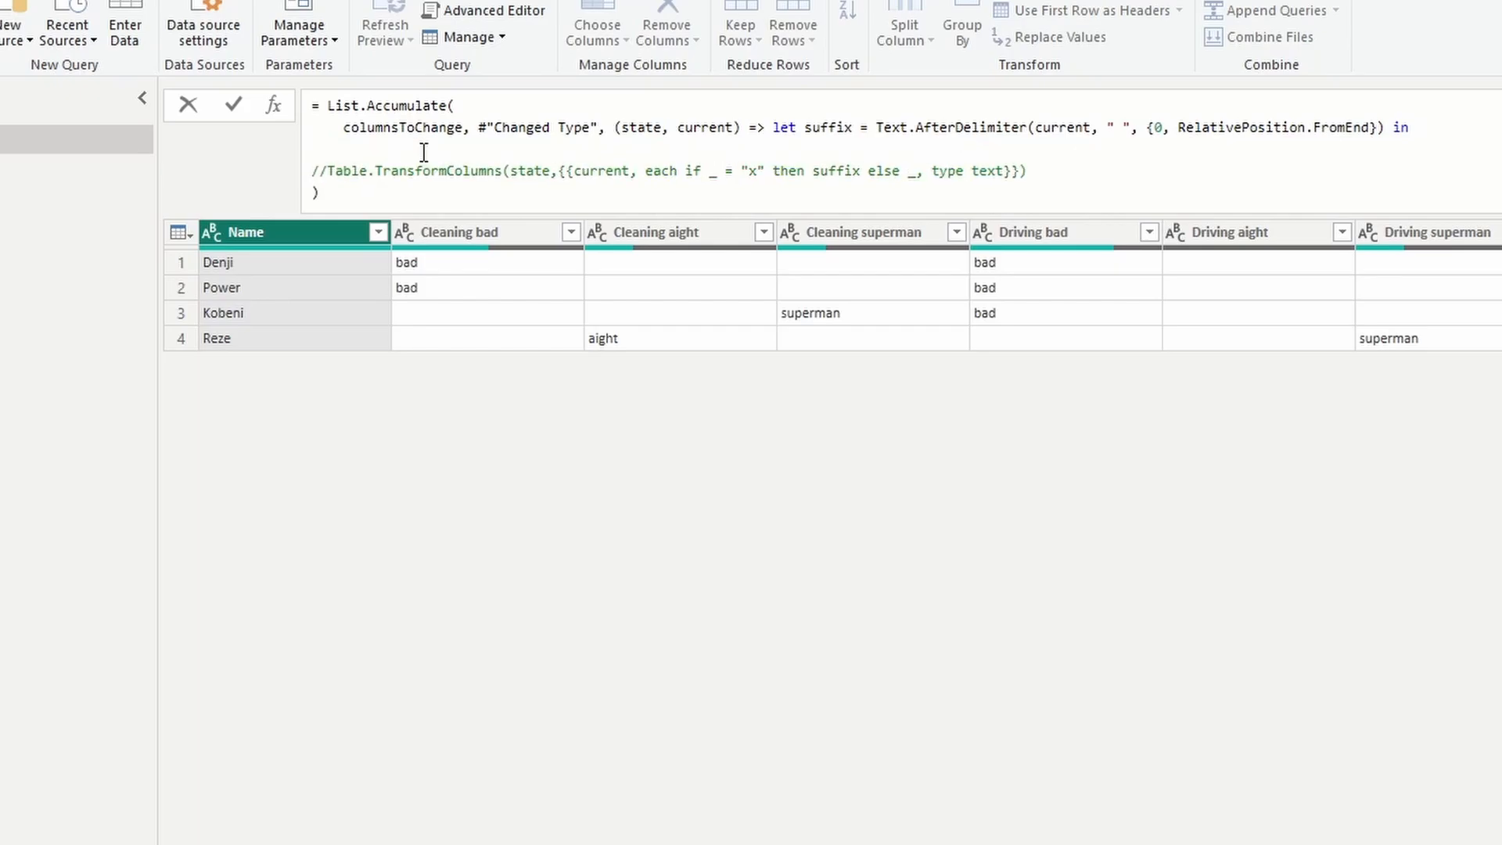
pyautogui.write('replac')
pyautogui.press('BackSpace')
pyautogui.press('BackSpace')
pyautogui.press('BackSpace')
pyautogui.press('BackSpace')
pyautogui.press('BackSpace')
pyautogui.press('BackSpace')
# Start a Table.ReplaceValue call above the commented line with state as the table and null for both old and new values.
pyautogui.write('table.ReplaceValue(')
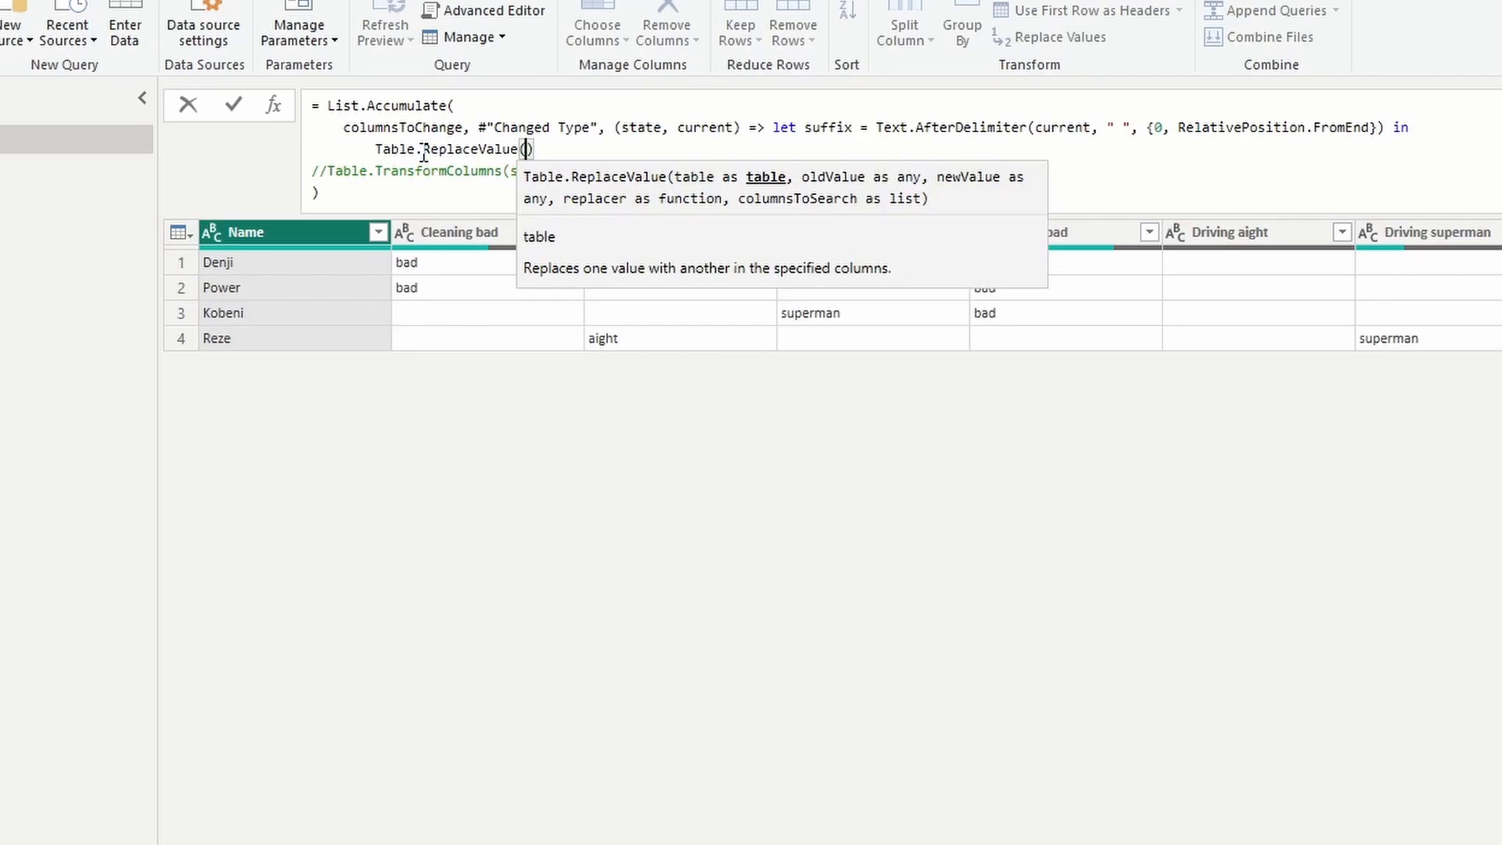
pyautogui.write('state, ')
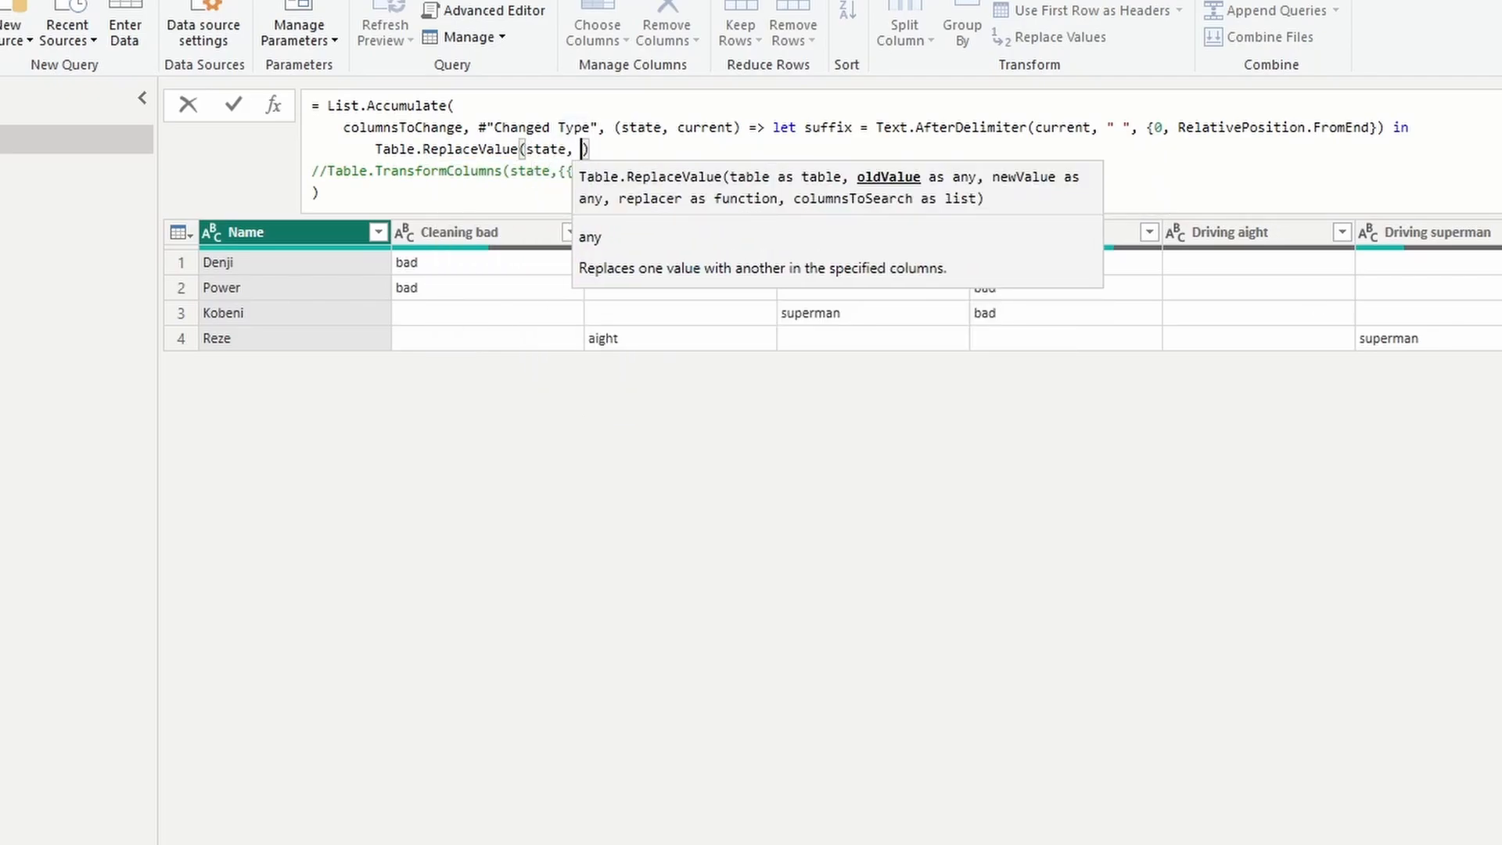
pyautogui.write('null, null')
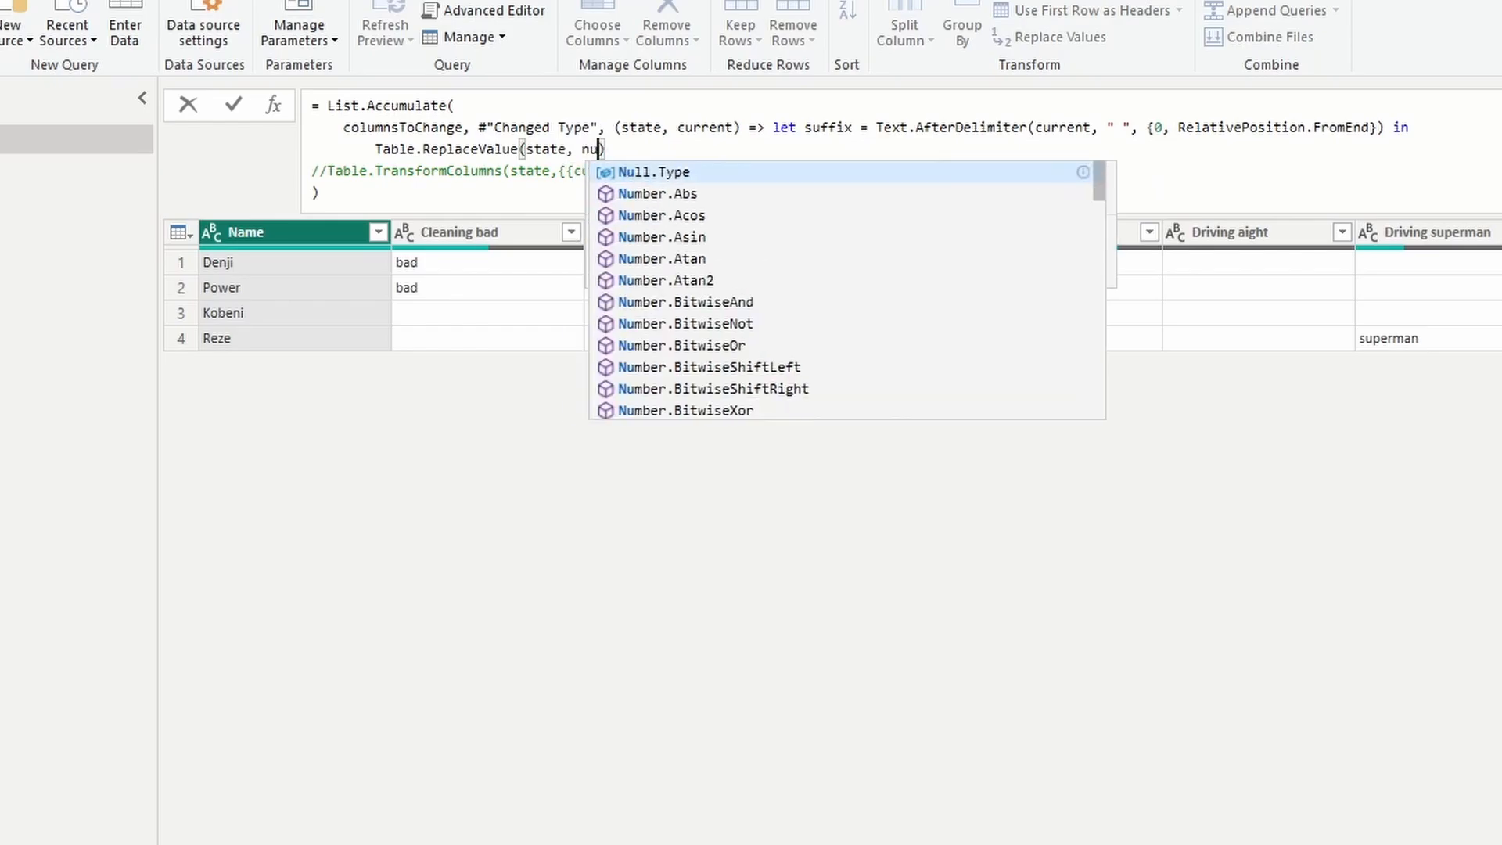
pyautogui.write(',')
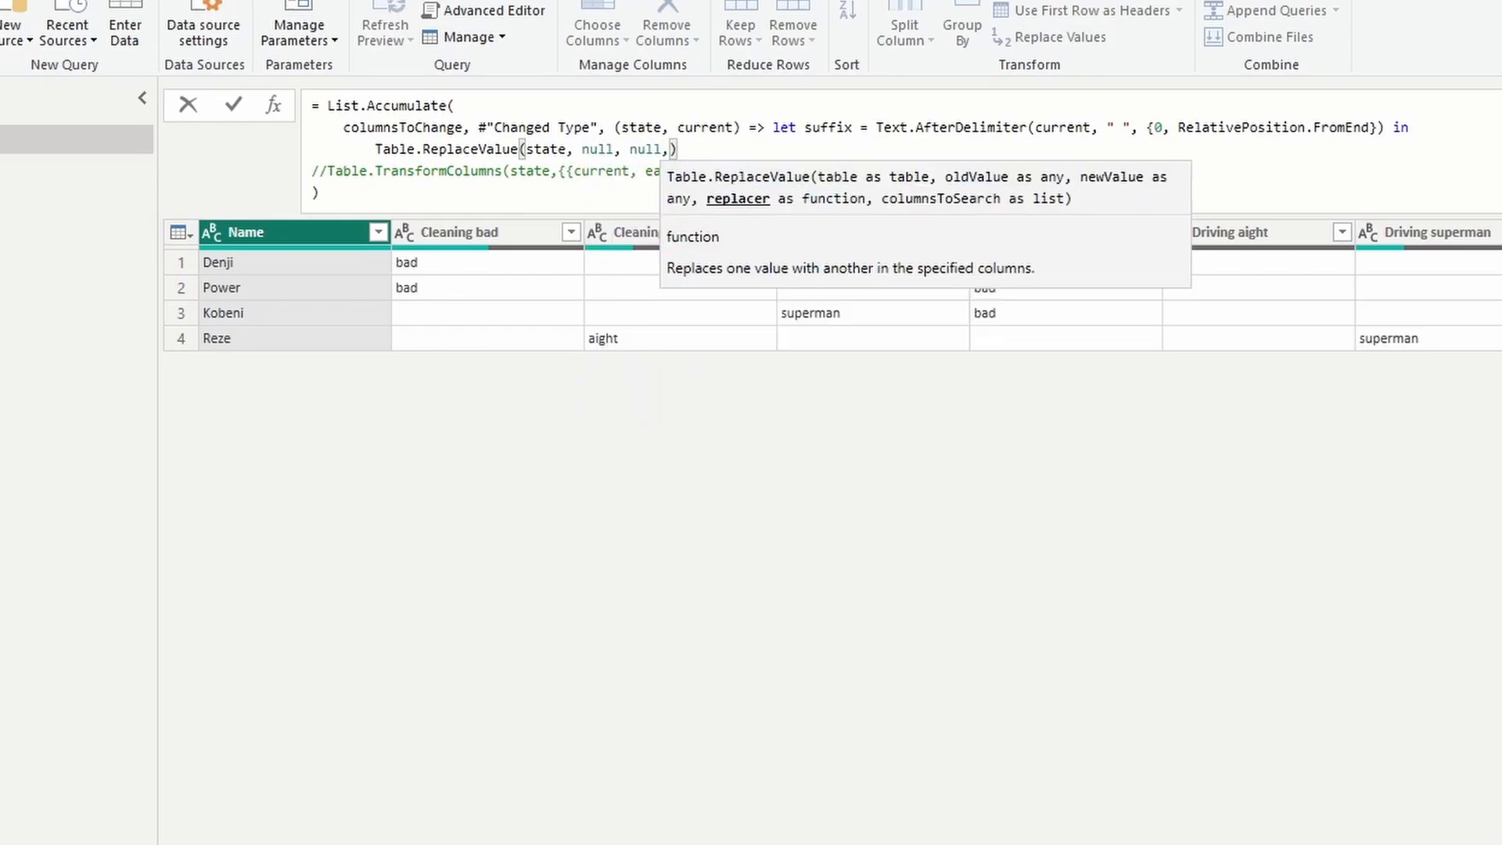
# On a new line, begin the replacer function with (currentValue, old, new) as text =>.
pyautogui.hotkey('shift', 'Return')
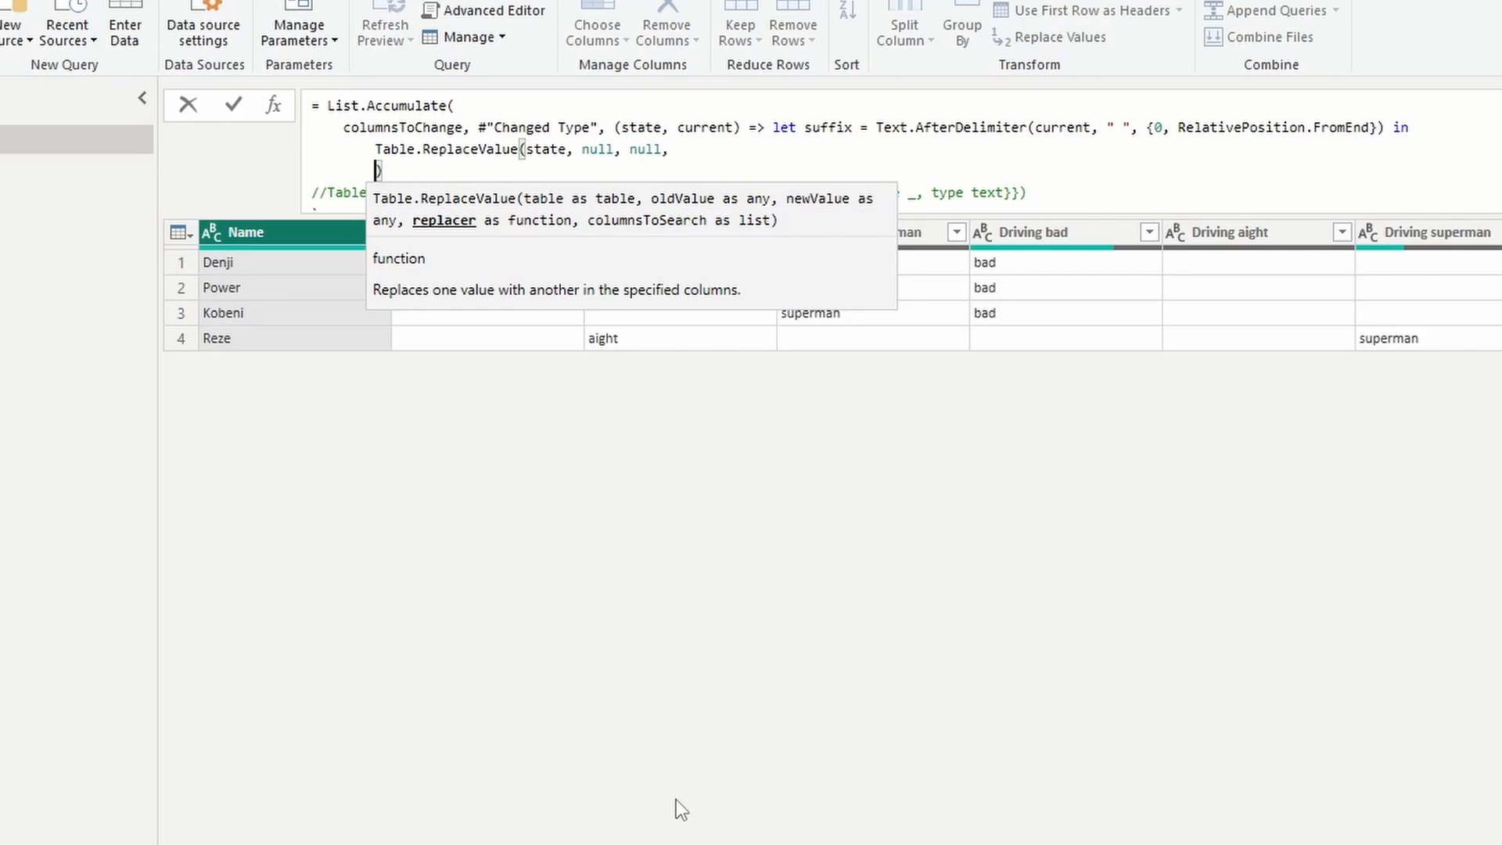
pyautogui.write('(currentValue, old,')
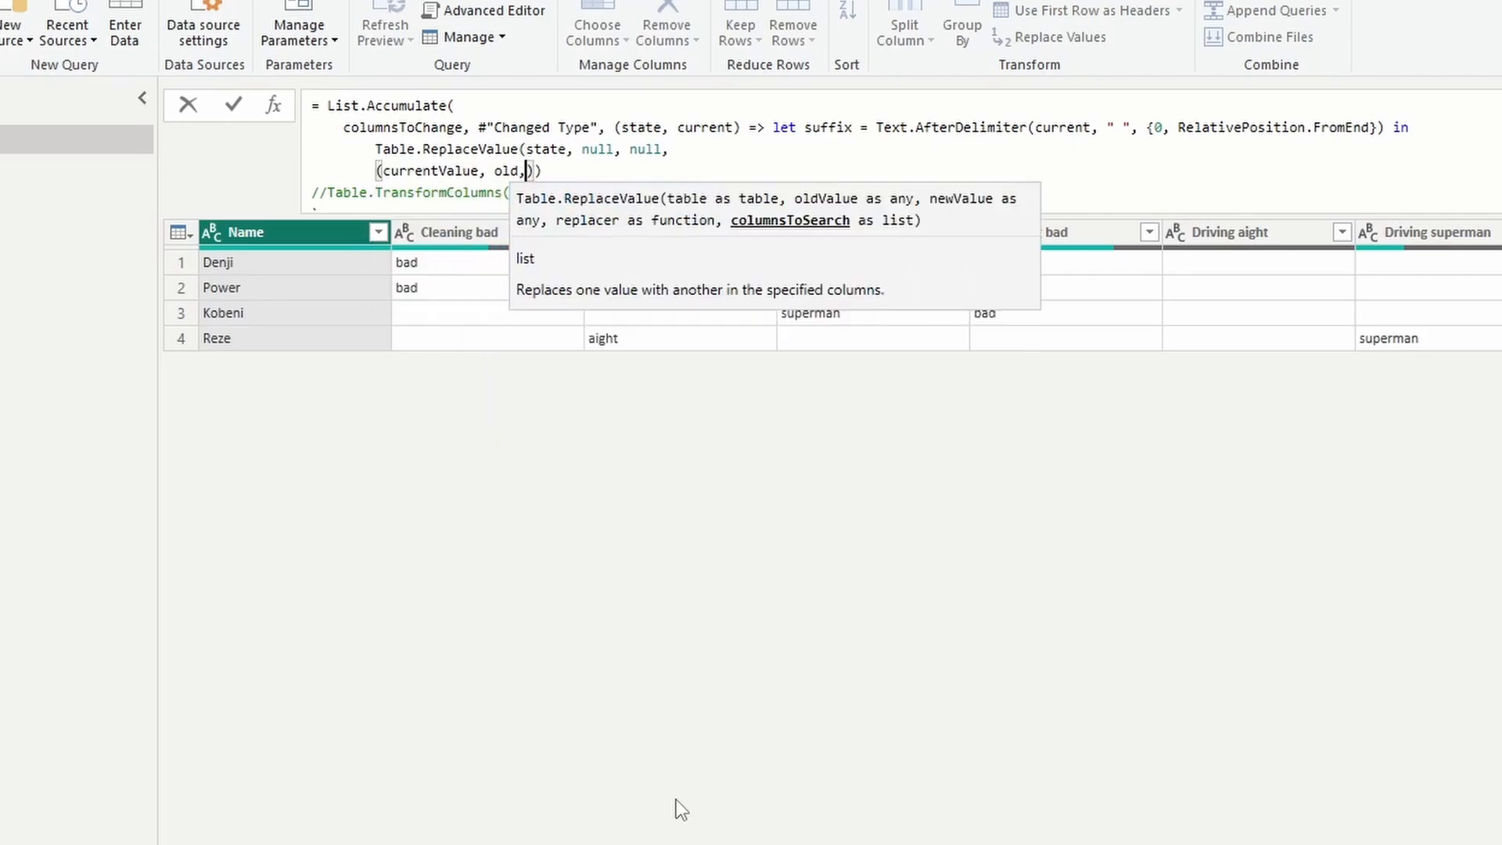
pyautogui.write(' new) ')
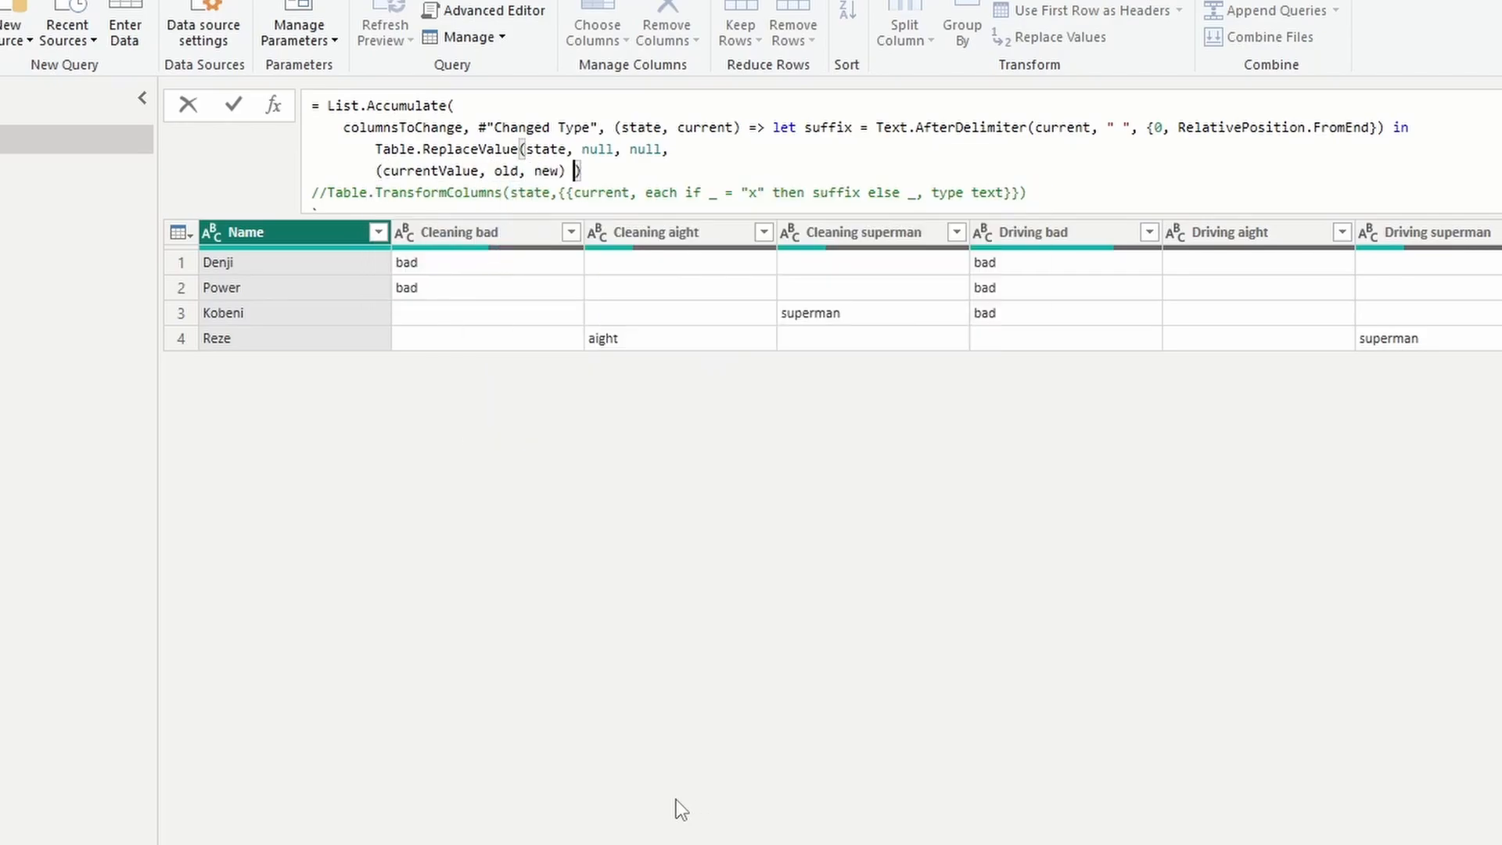
pyautogui.write('as text')
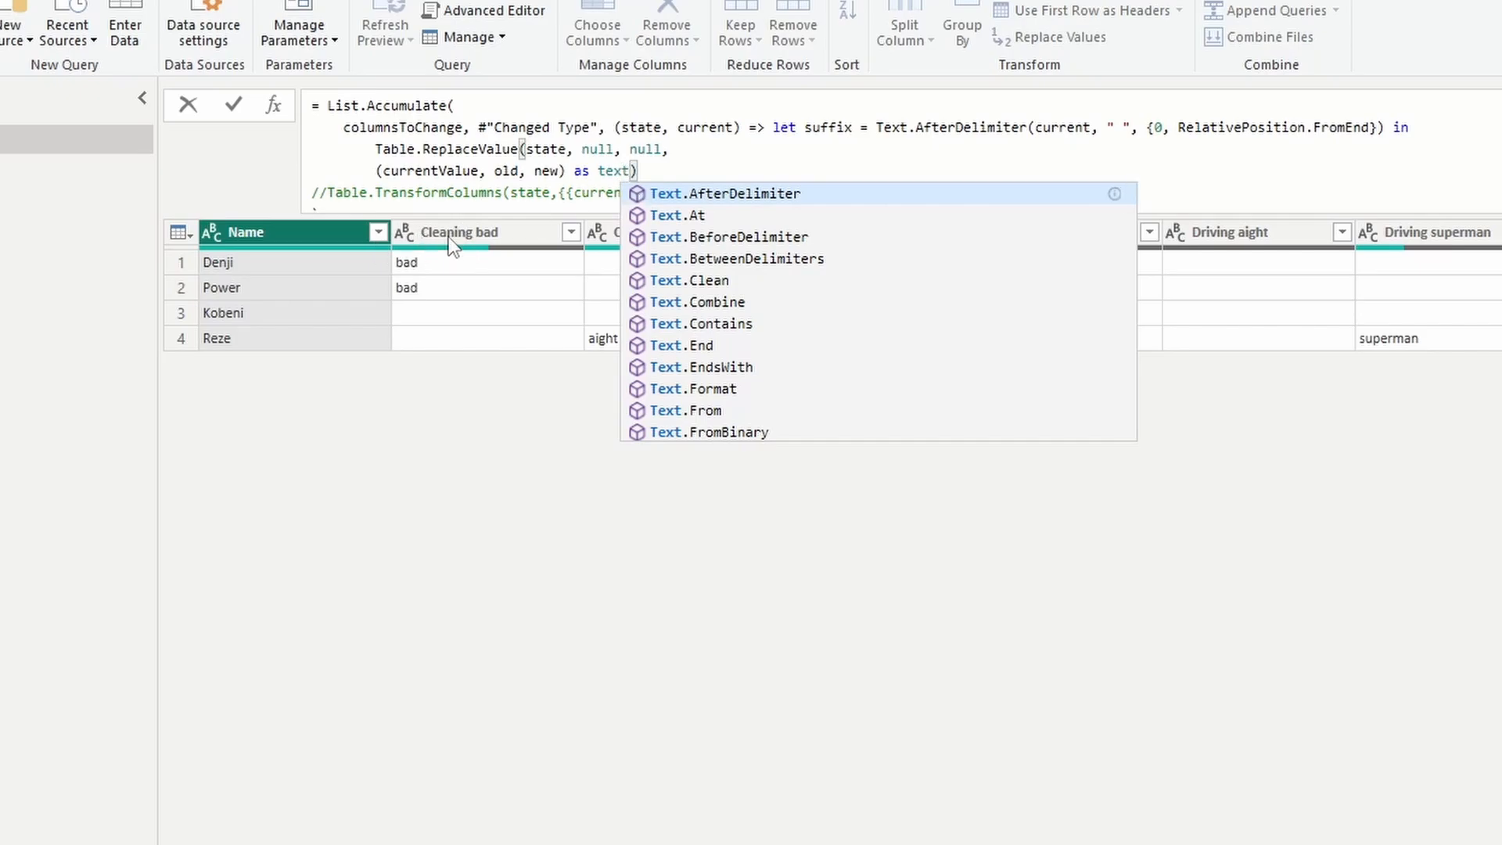
pyautogui.write(' =>')
# Give the replacer function the body if currentValue = "x" then suffix else _ and apply the formula.
pyautogui.scroll(-1, 861, 149)
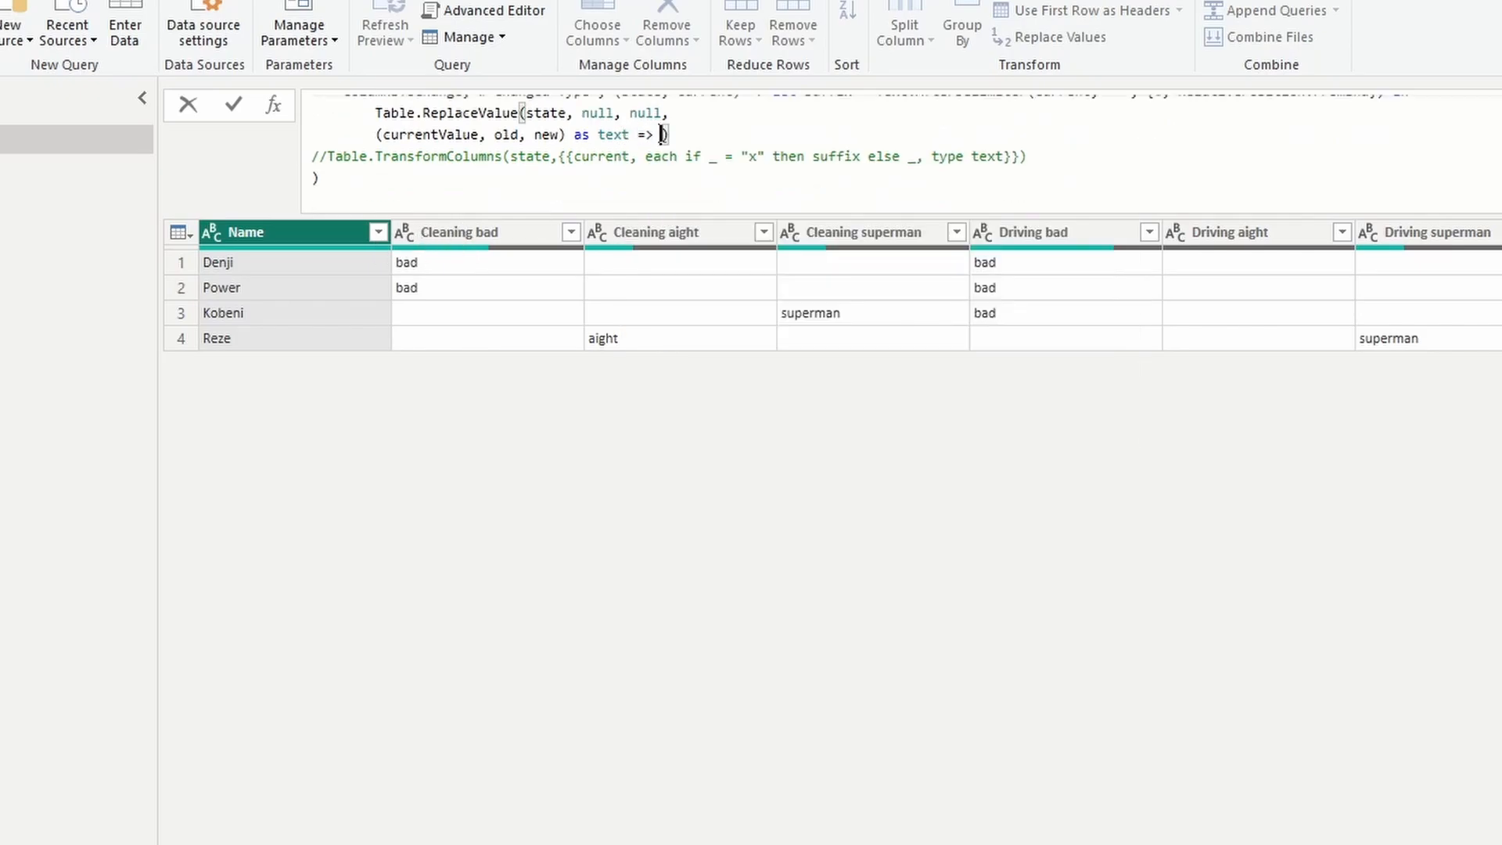
pyautogui.write('if currentValue = "x" then ')
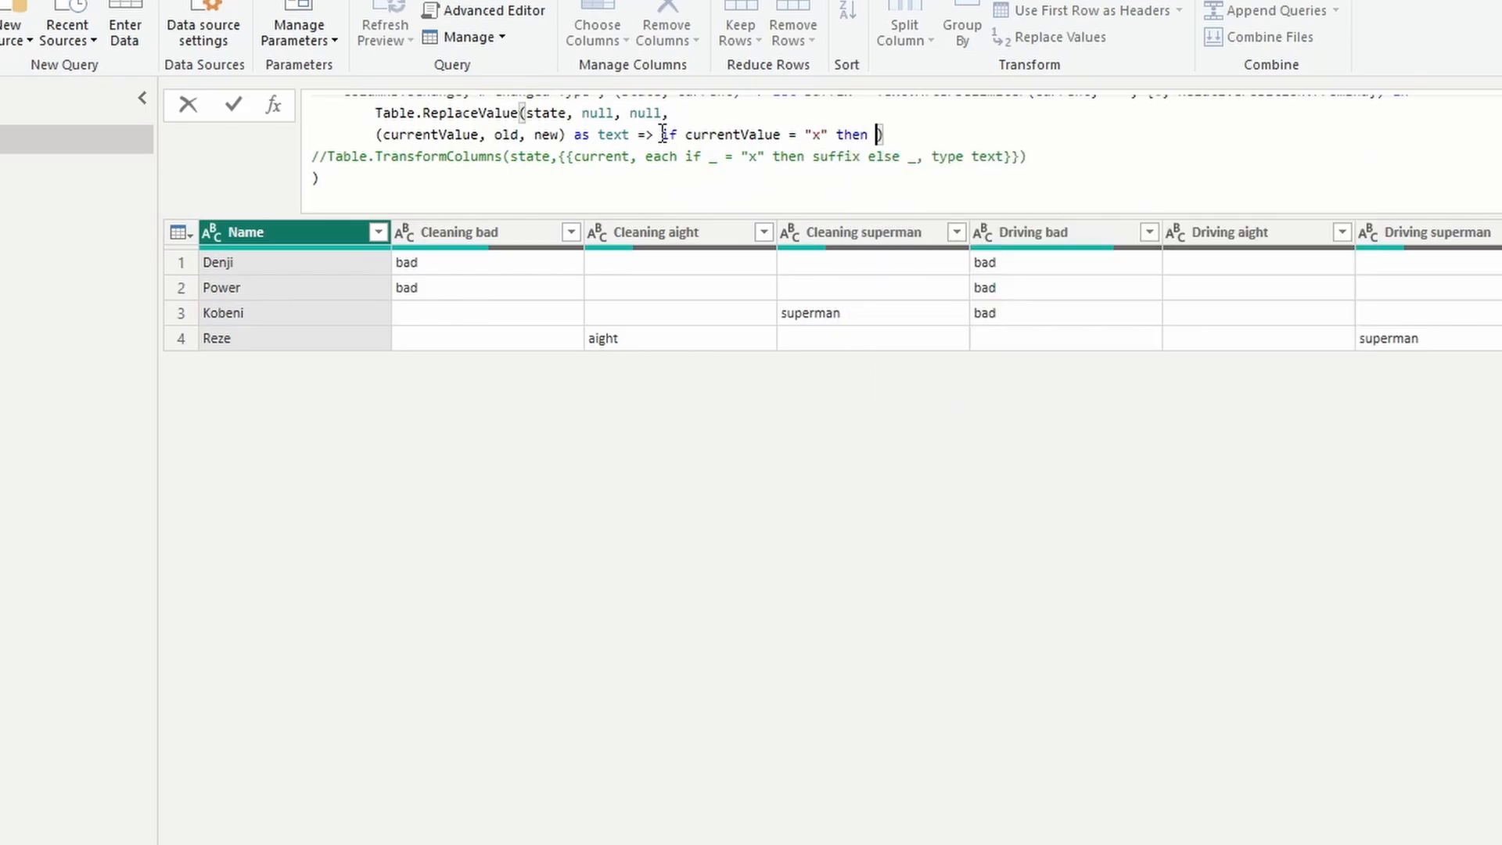
pyautogui.write('suffix else ')
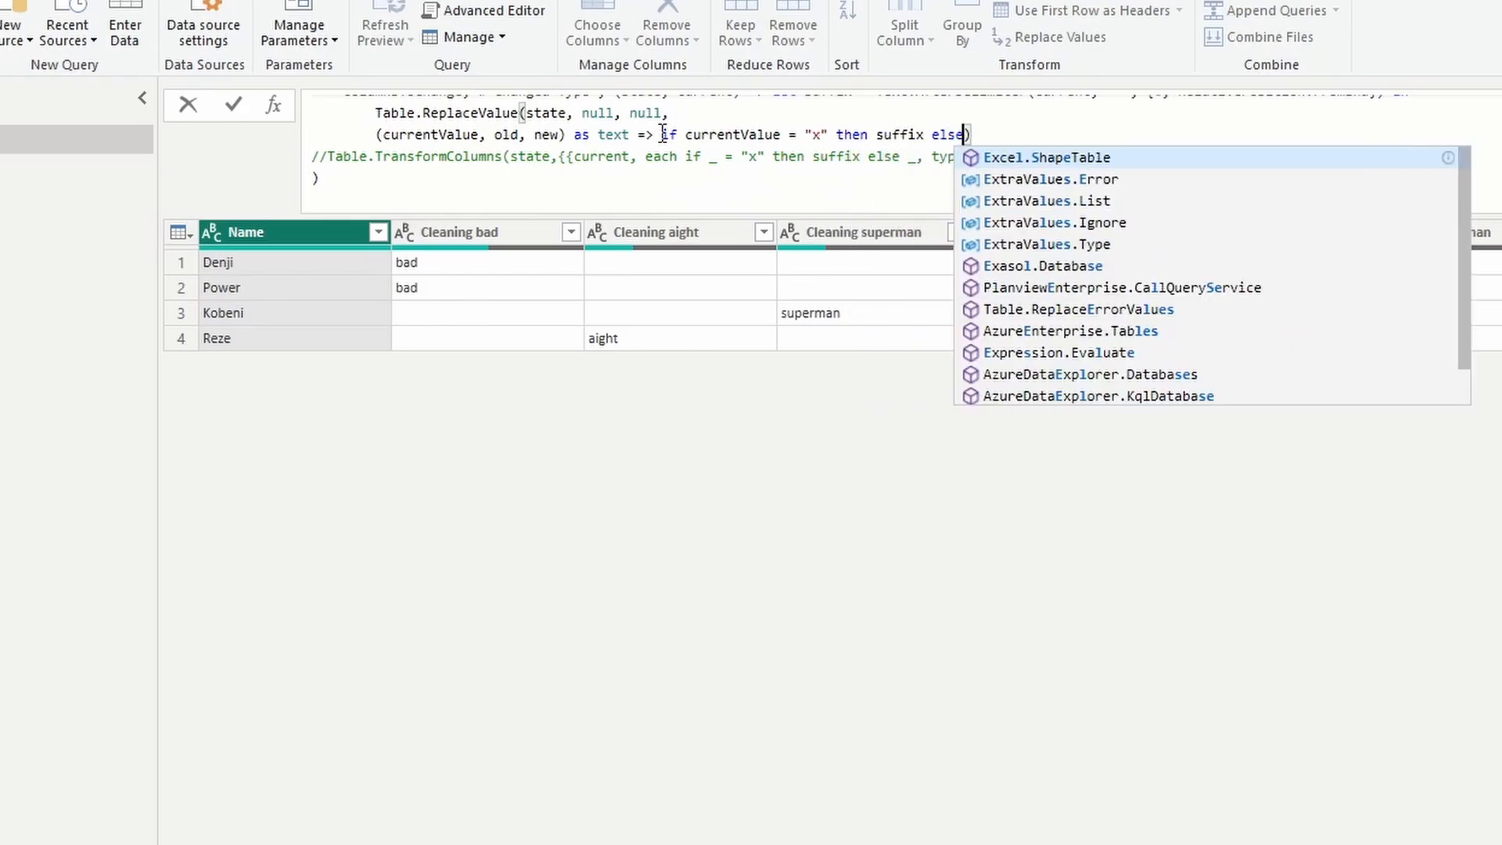
pyautogui.write('_')
pyautogui.press('Return')
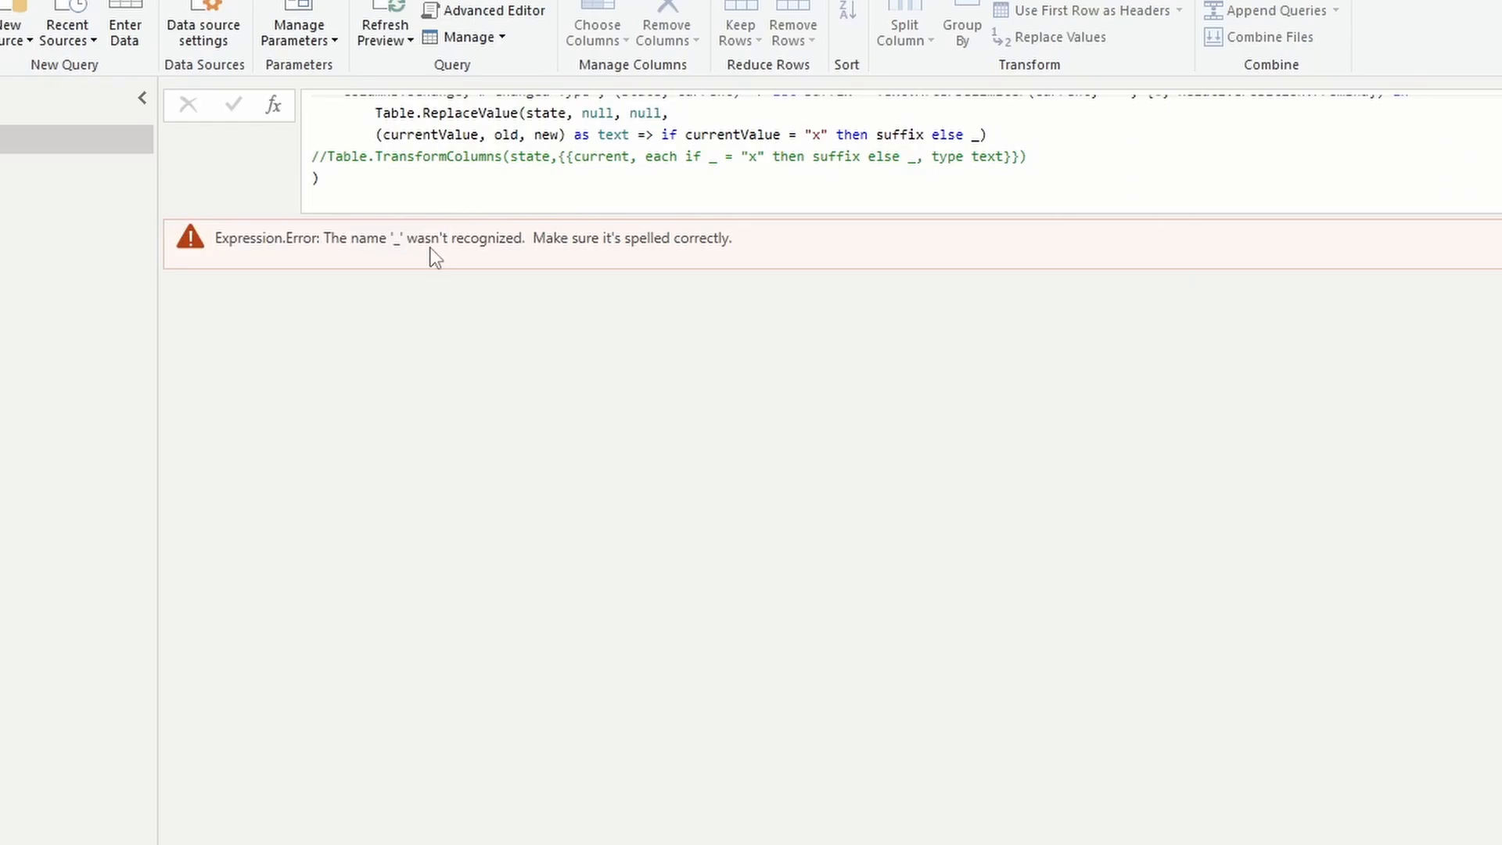
# Replace the underscore in the replacer's else branch with old and apply the formula.
pyautogui.click(983, 134)
pyautogui.press('BackSpace')
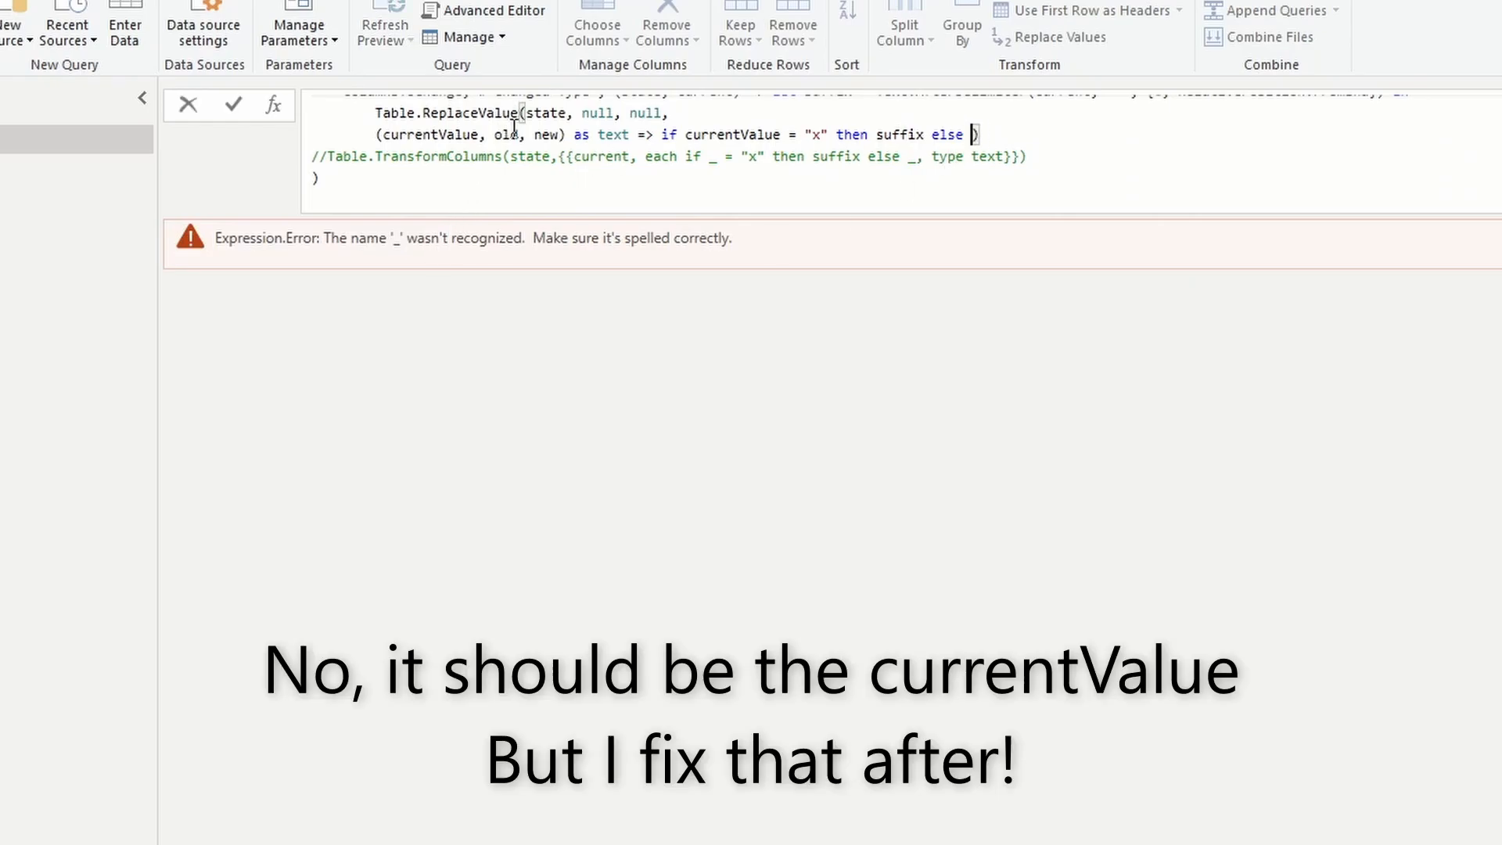
pyautogui.write('old')
pyautogui.press('Return')
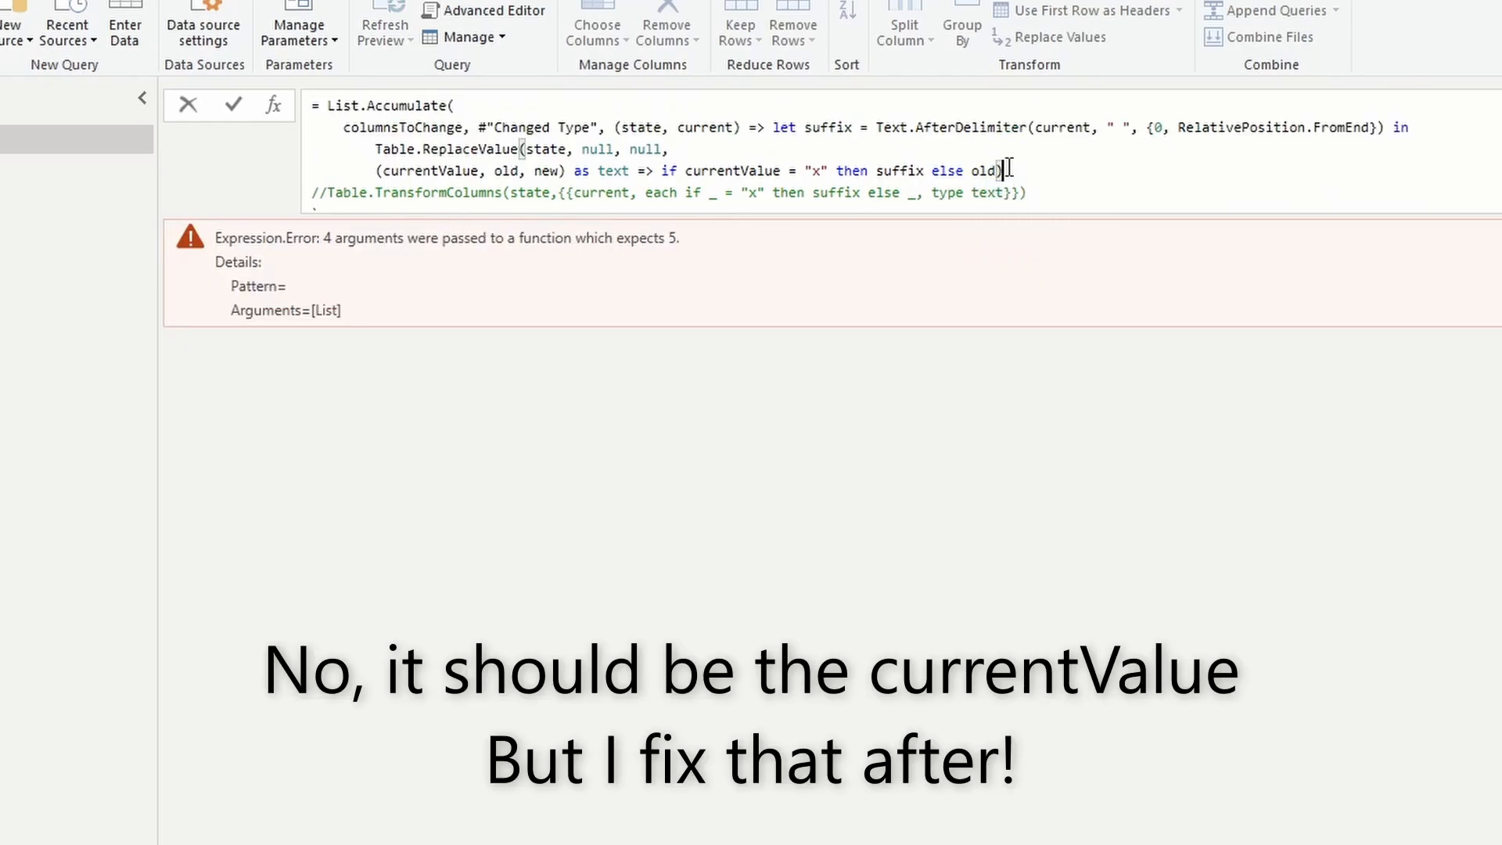
# Add {current} as the columns-to-search argument of Table.ReplaceValue and apply the formula.
pyautogui.write(', ')
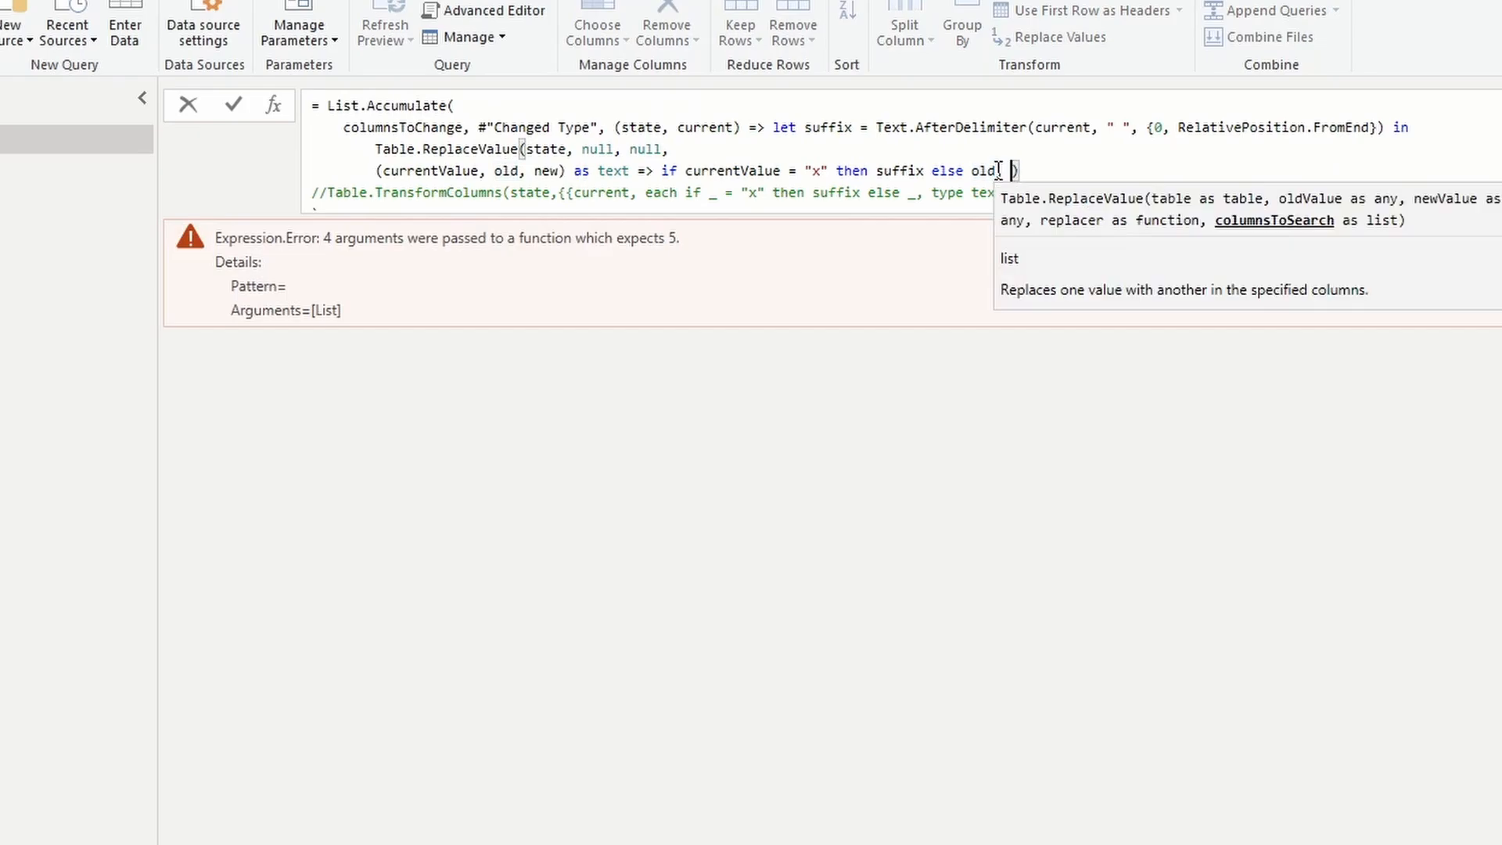
pyautogui.write('{')
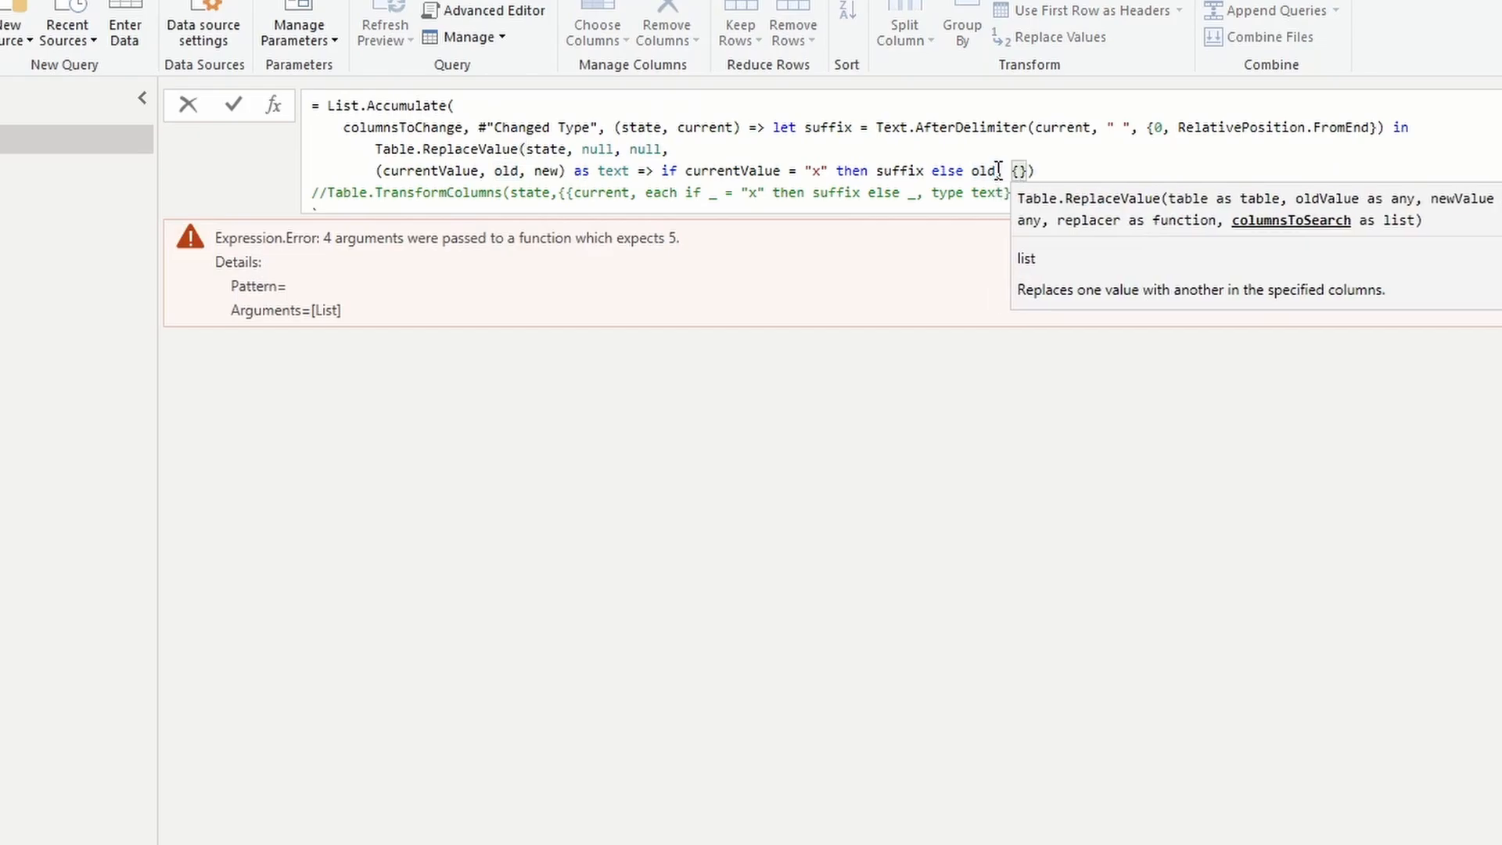
pyautogui.write('current')
pyautogui.press('Return')
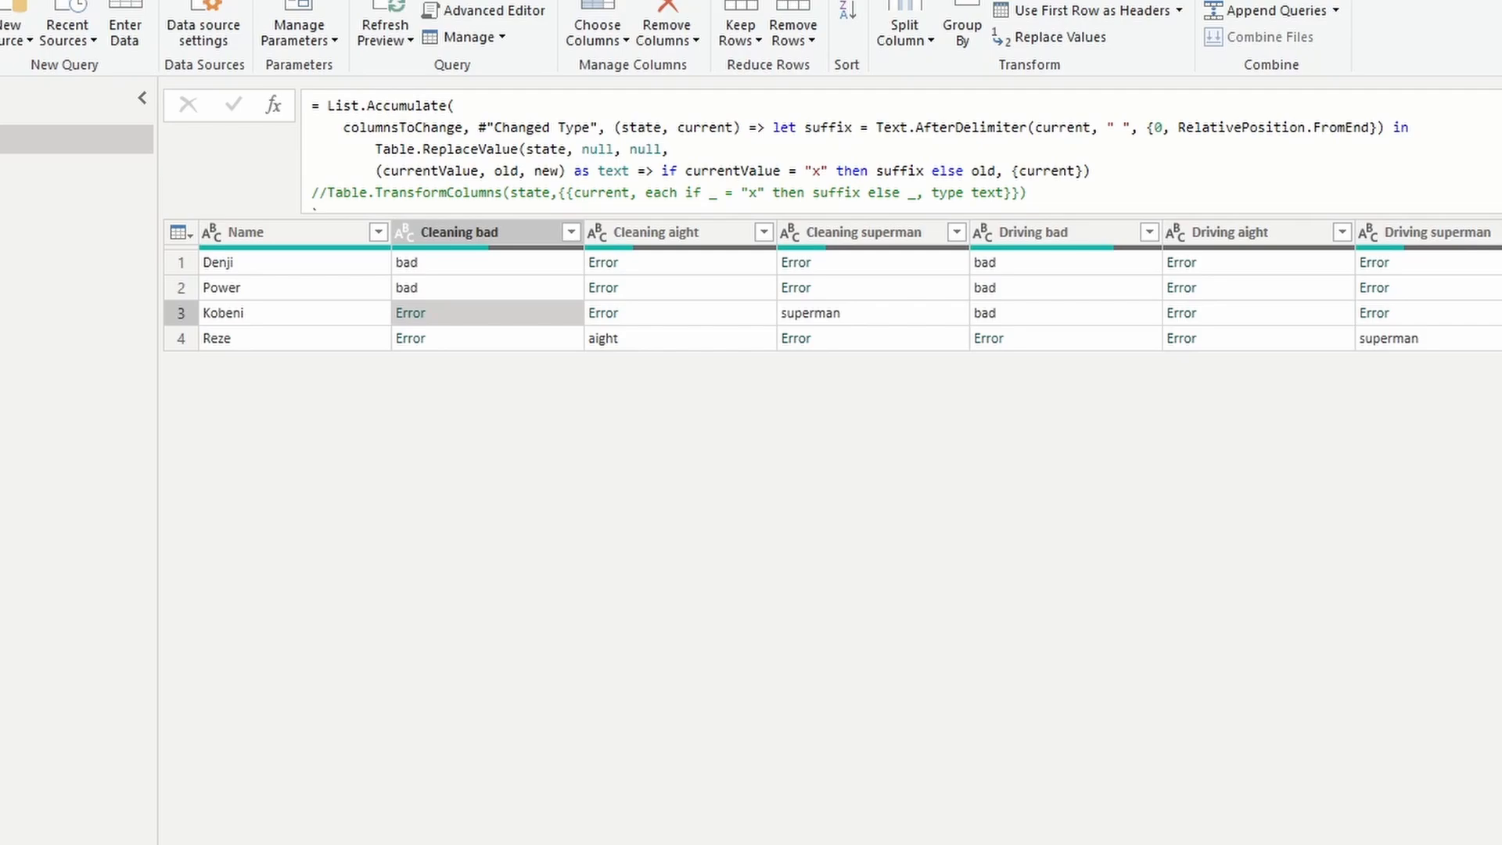
# Replace old with currentValue in the replacer function's else branch and apply the formula.
pyautogui.doubleClick(988, 170)
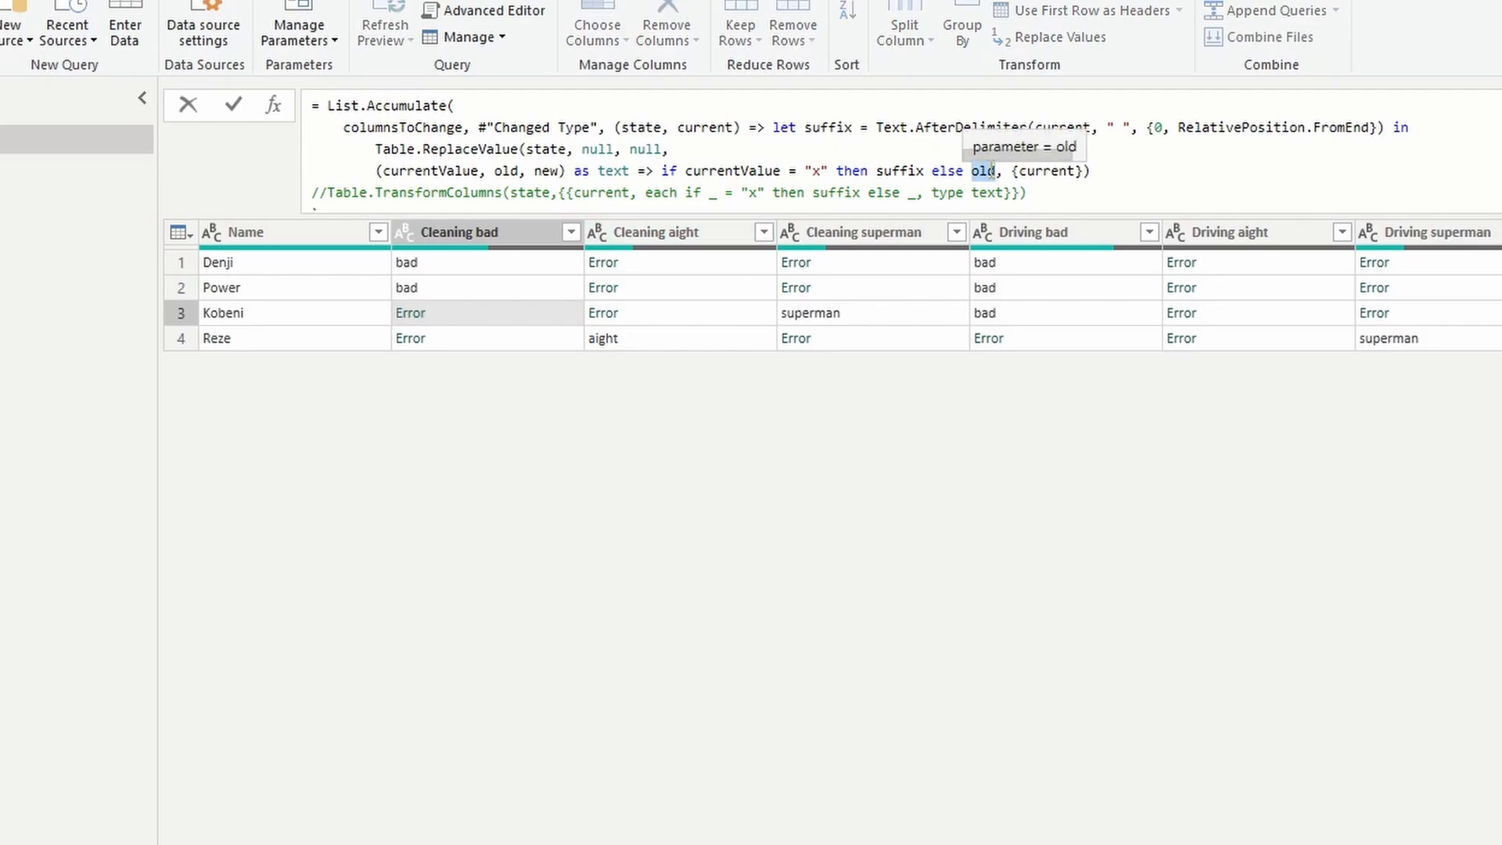
pyautogui.press('Delete')
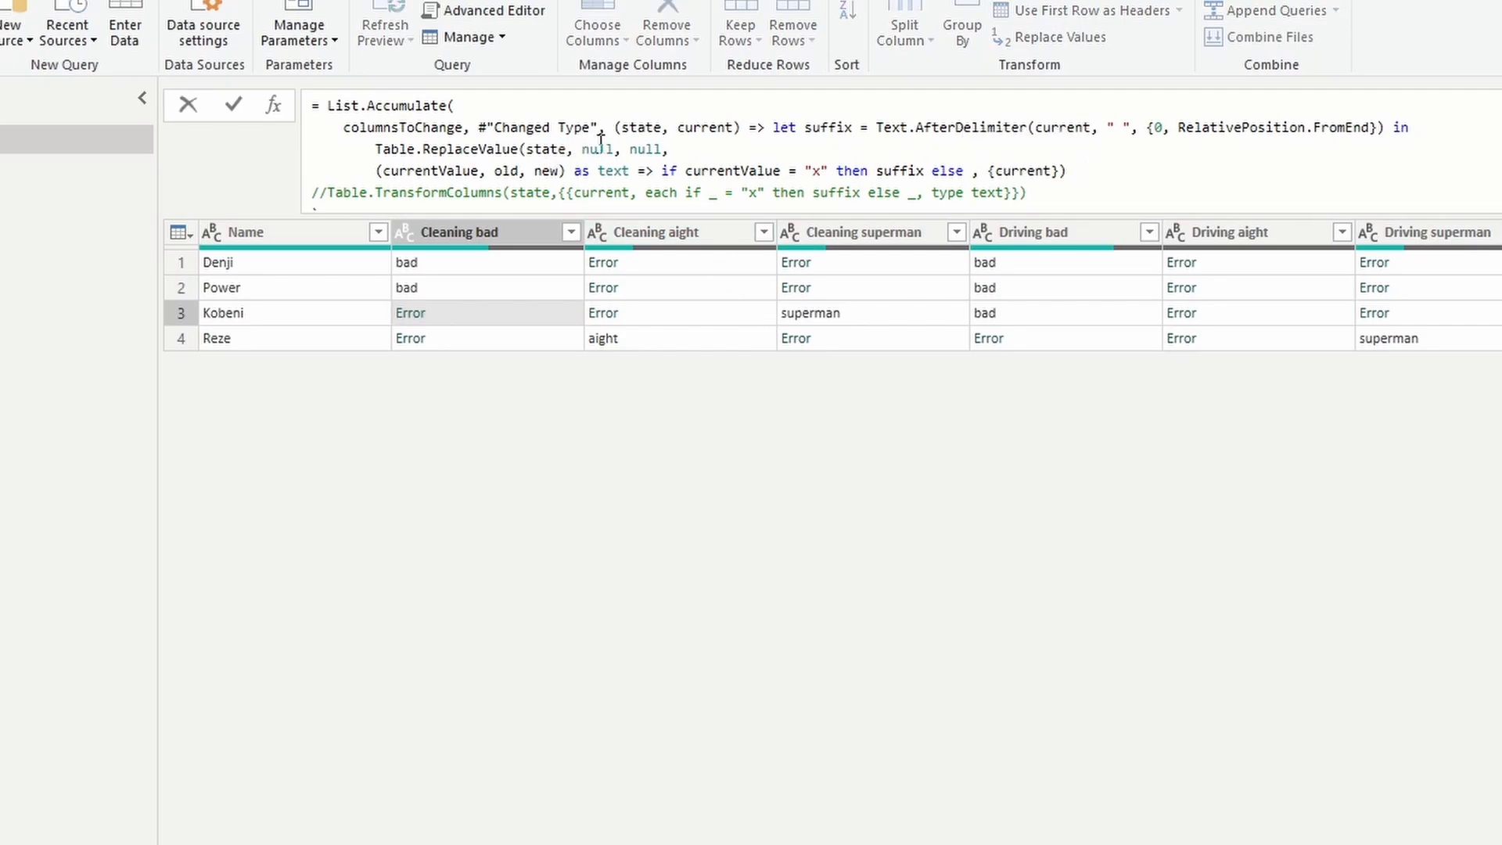
pyautogui.write('currentValue')
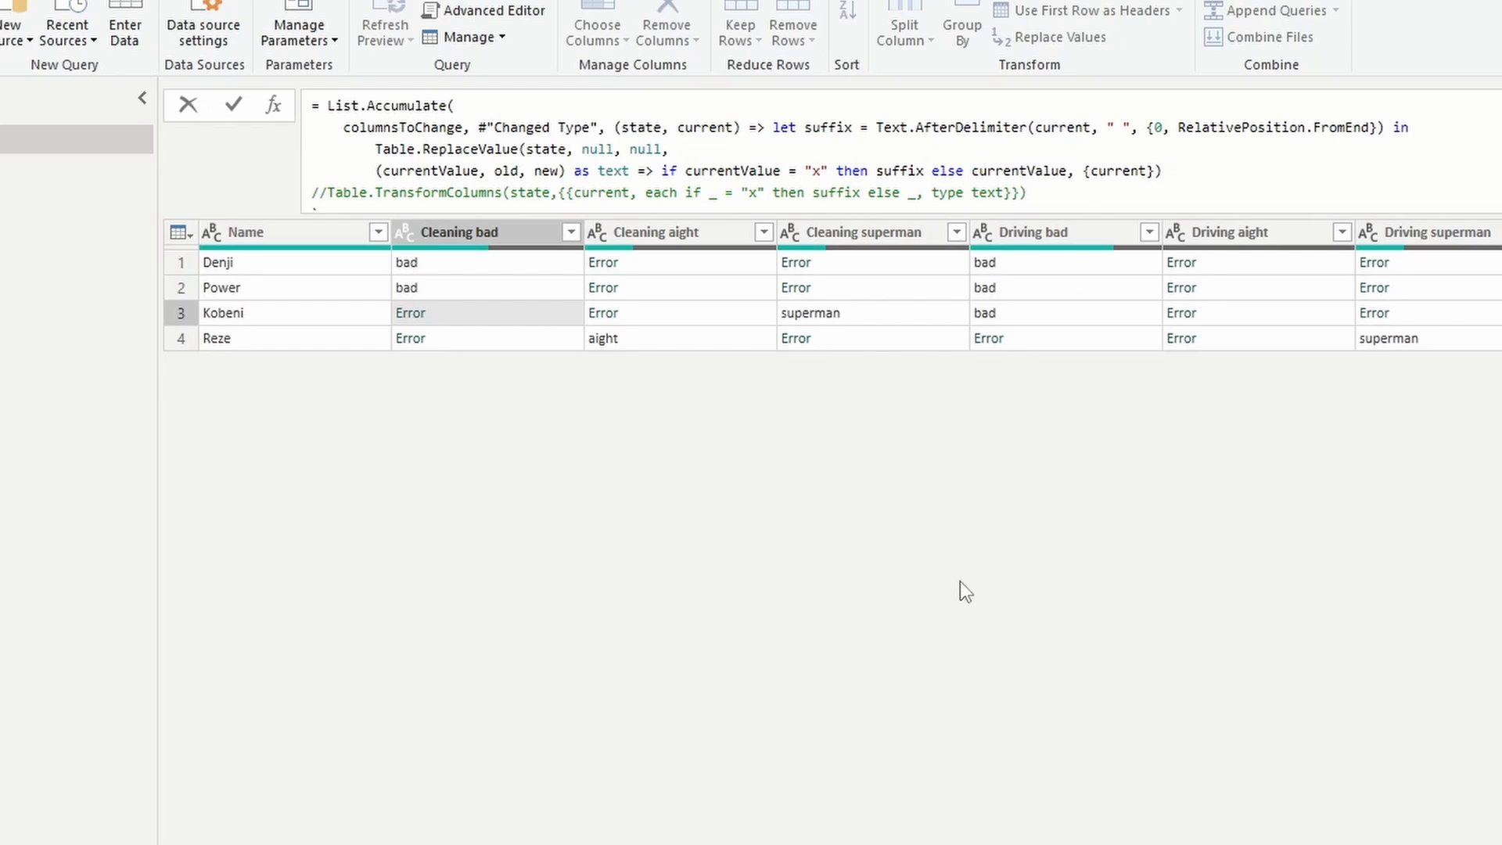
pyautogui.press('Return')
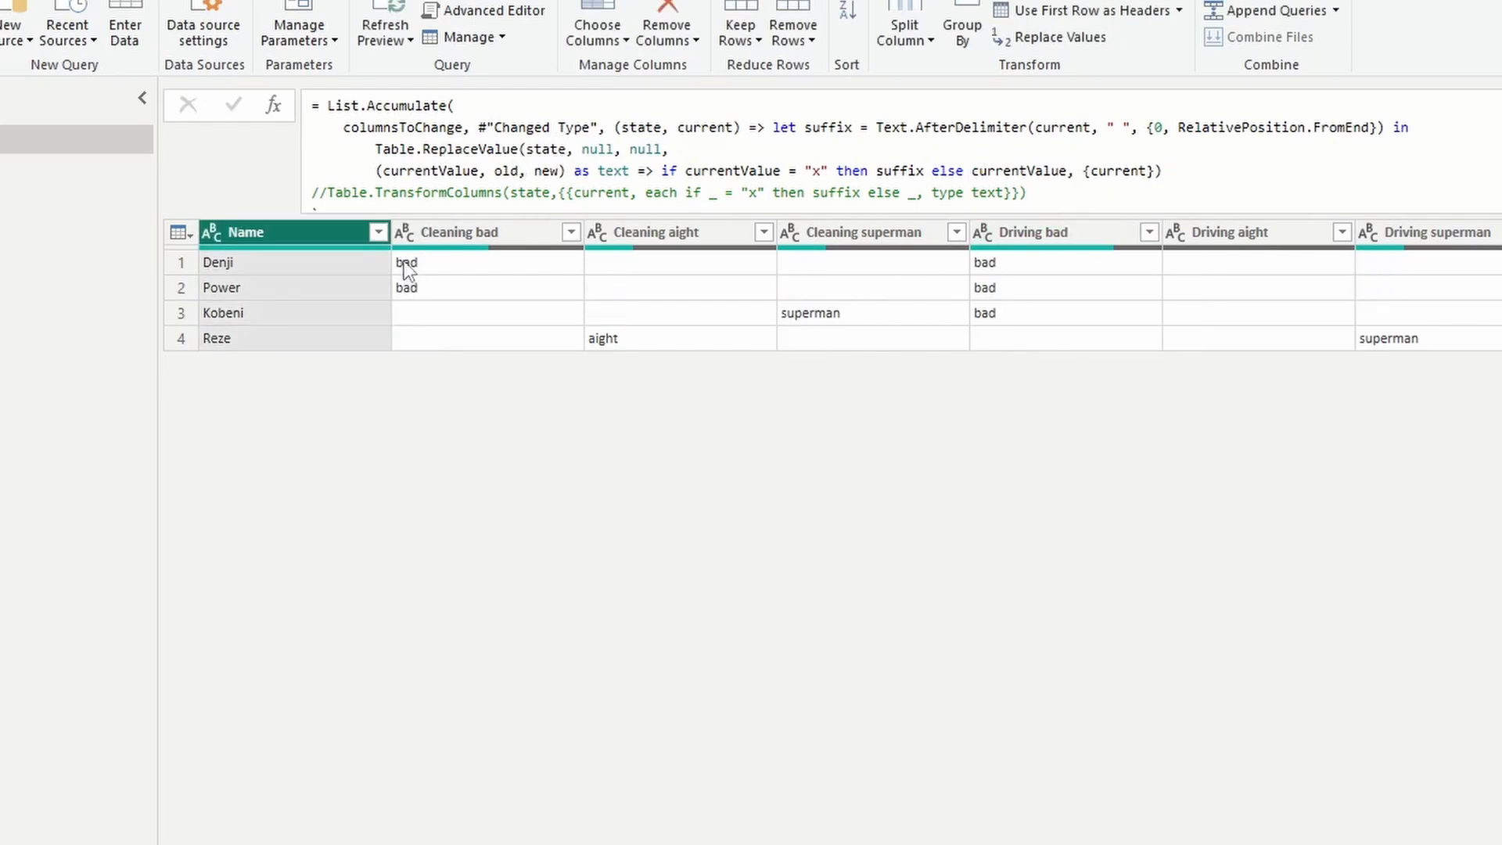
# Review the replacer's condition, suffix result, else value and {current} argument against the Cleaning columns.
pyautogui.moveTo(685, 171); pyautogui.dragTo(836, 171)
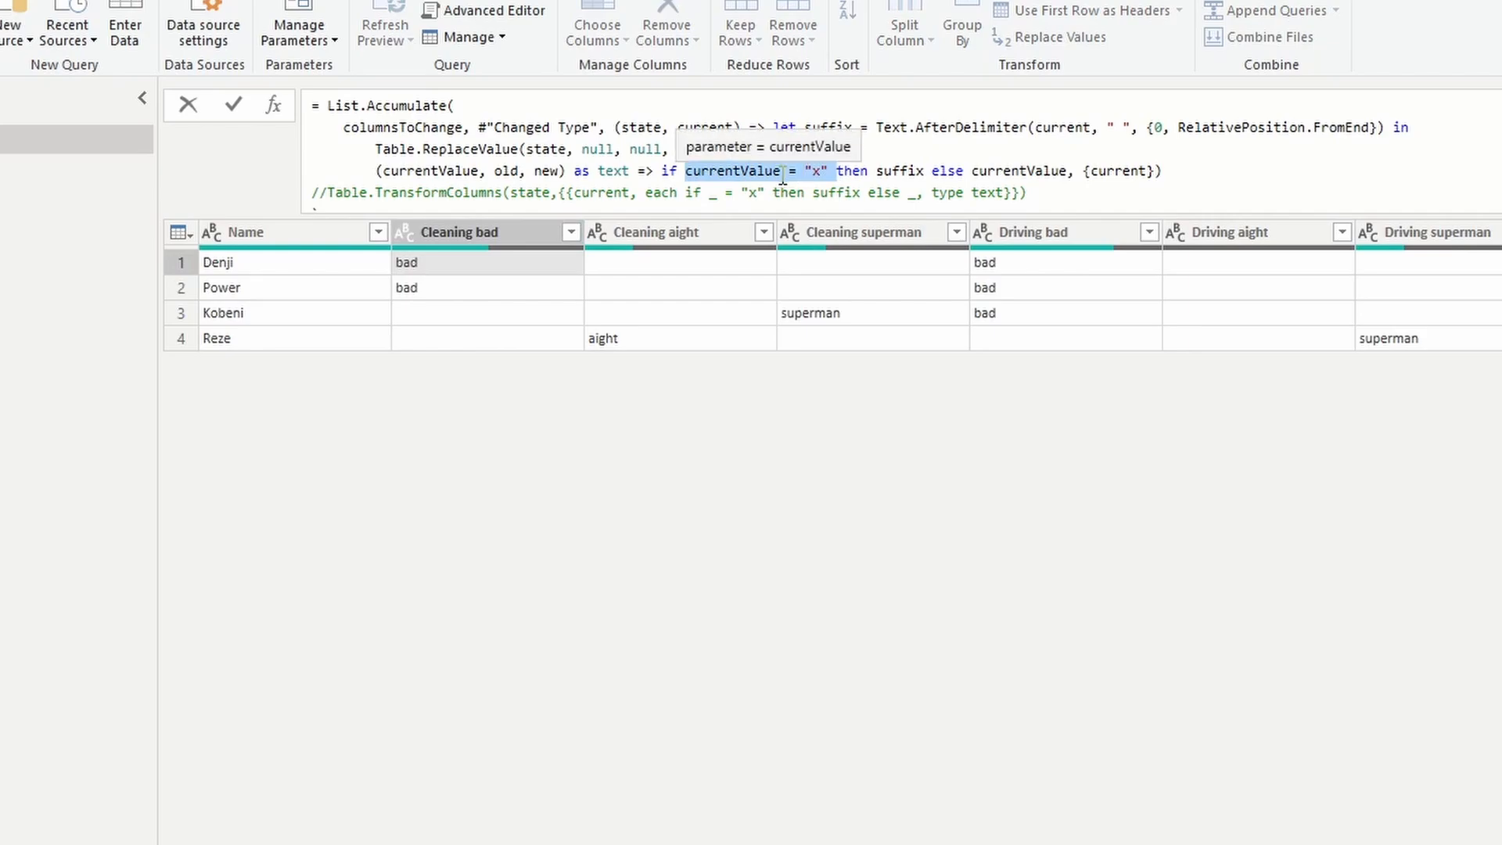
pyautogui.doubleClick(895, 169)
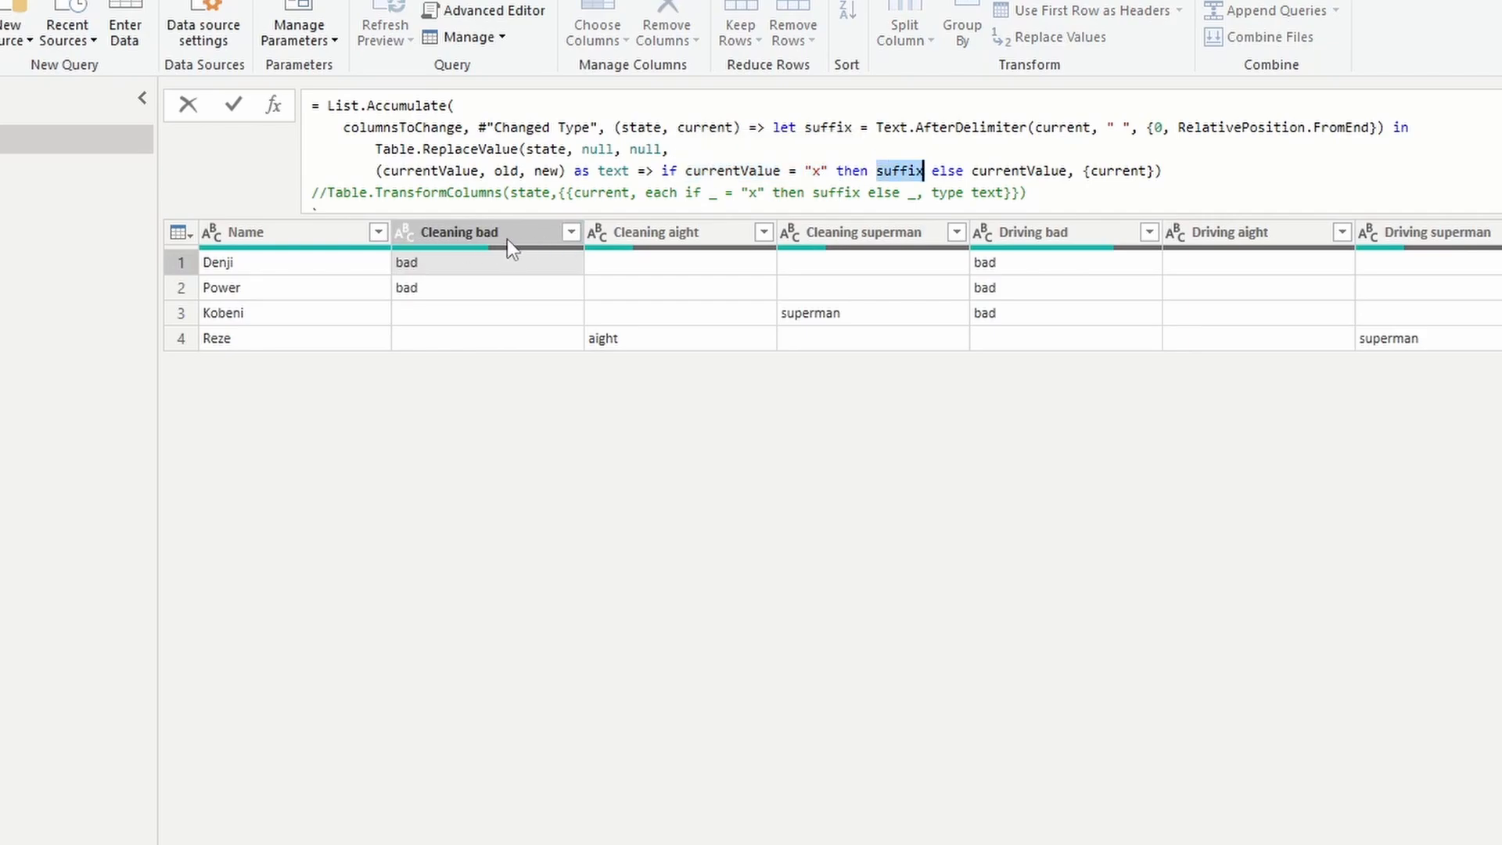
pyautogui.doubleClick(990, 170)
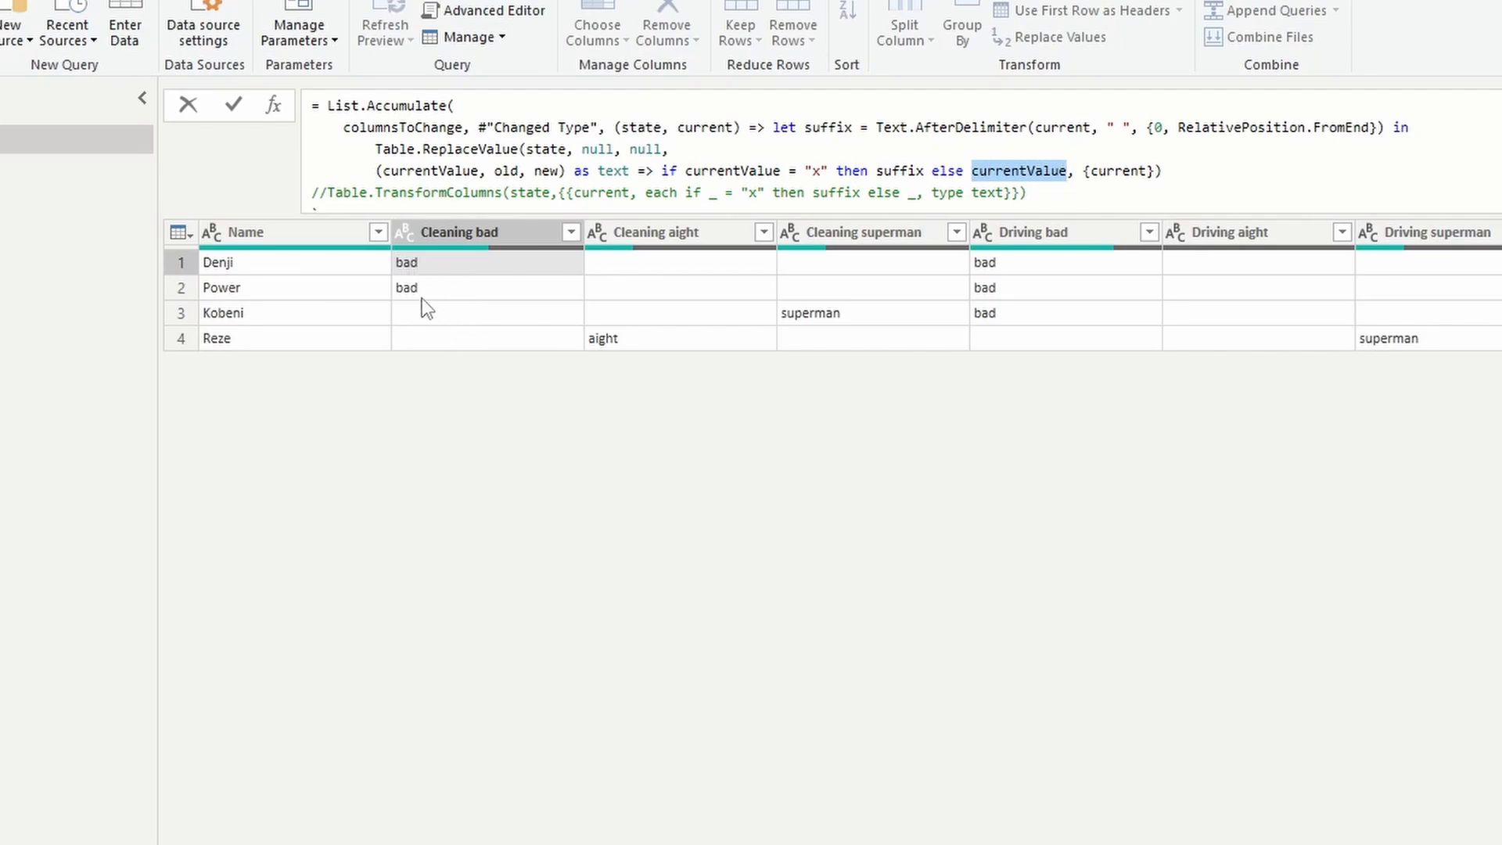
pyautogui.press('Return')
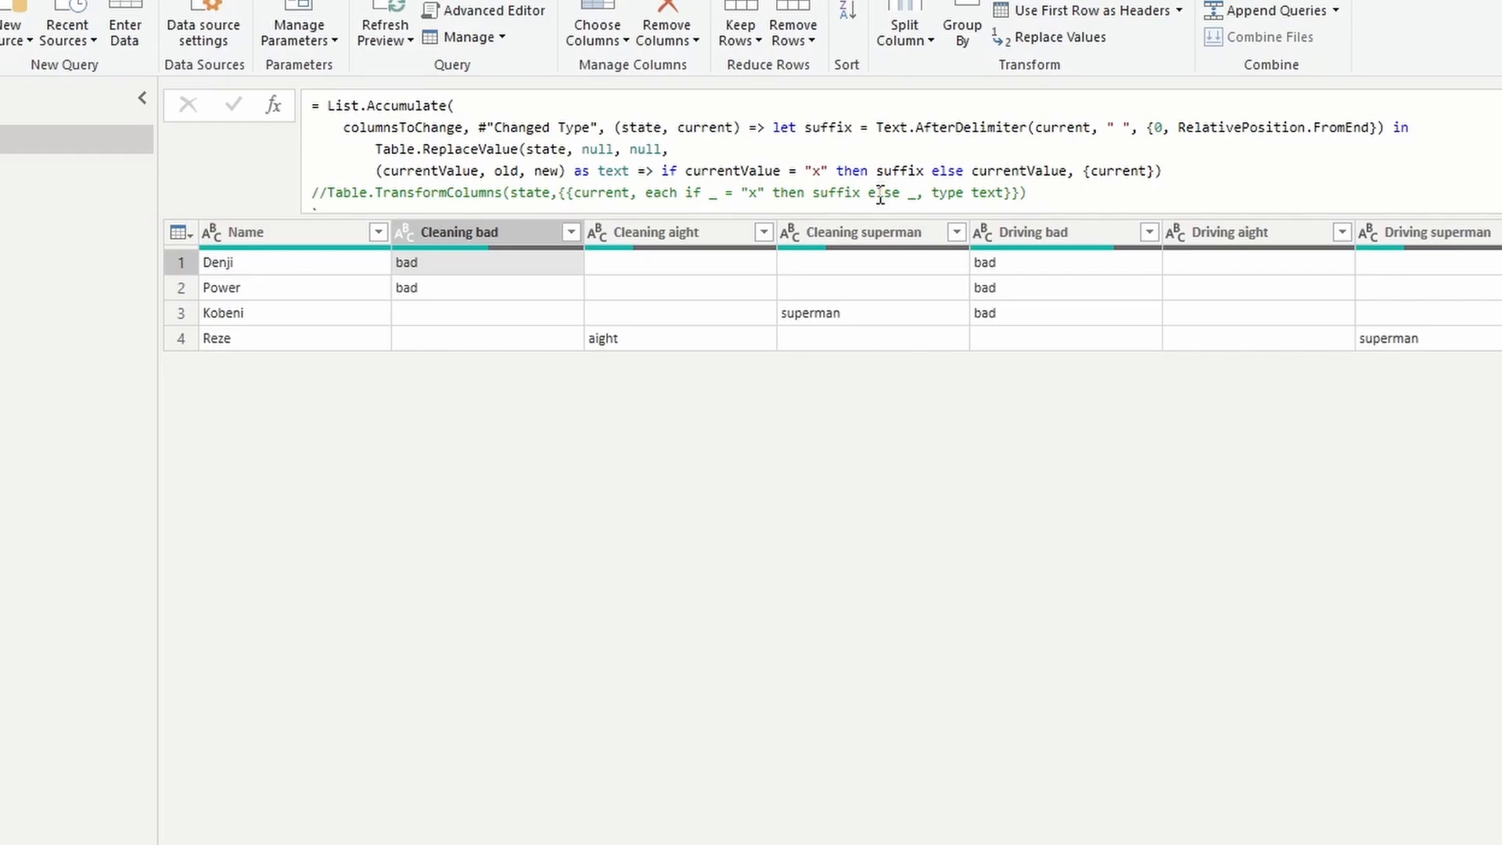
pyautogui.click(444, 229)
pyautogui.click(680, 232)
pyautogui.click(856, 233)
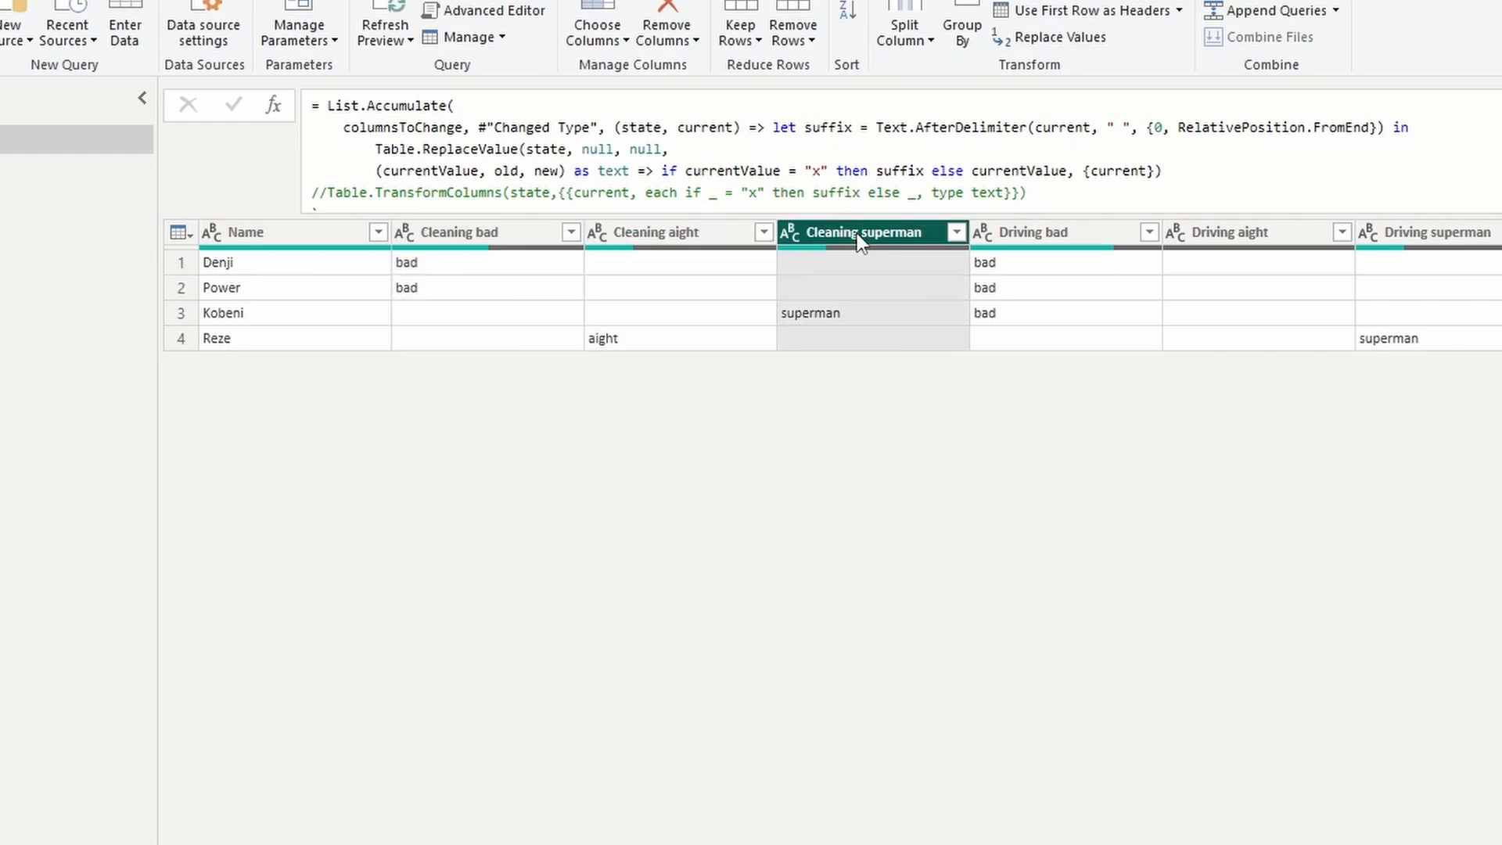
pyautogui.click(1101, 170)
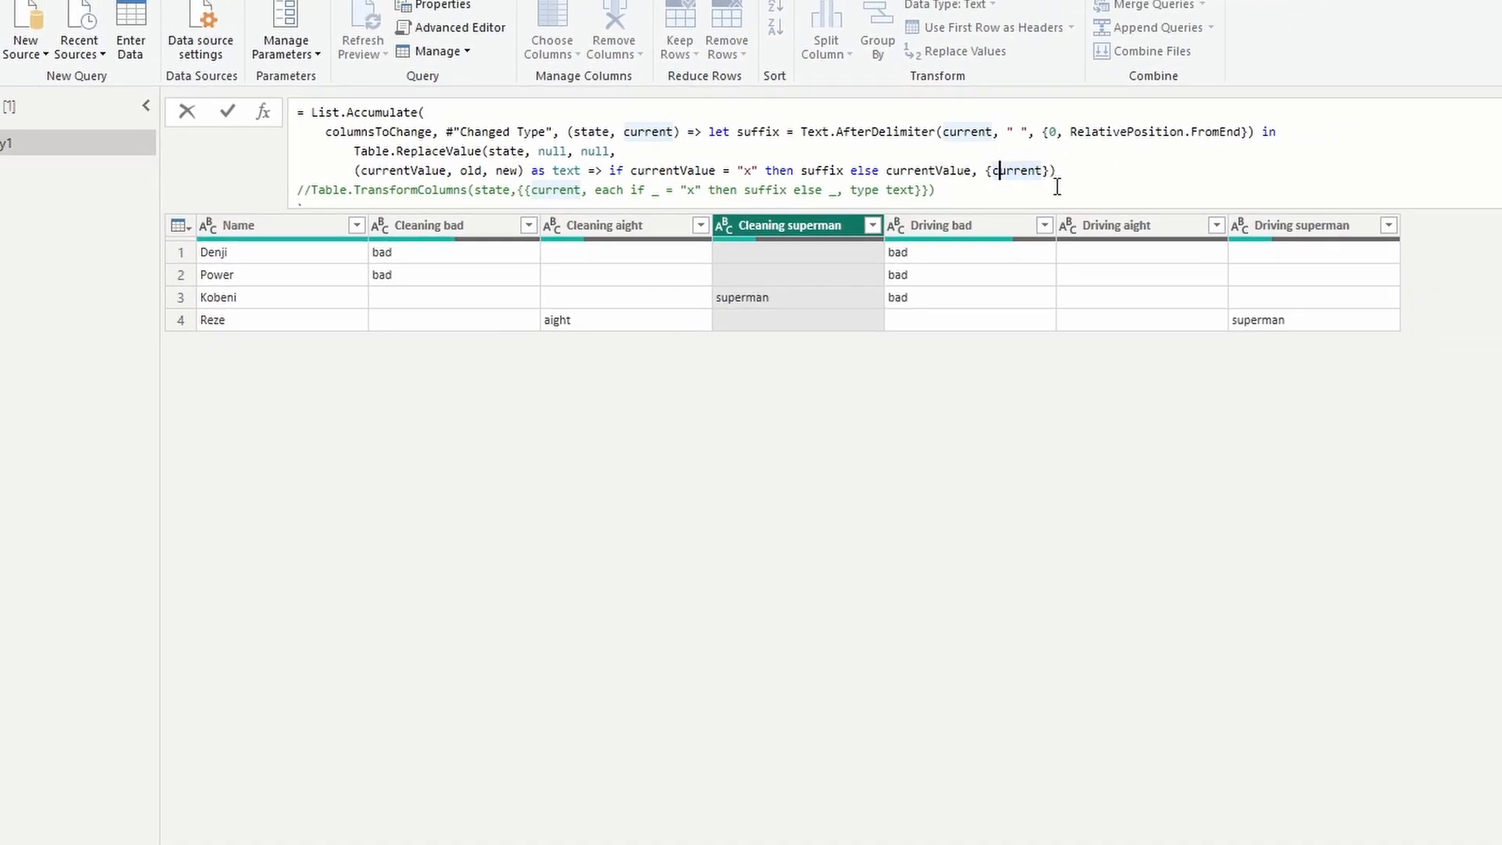
pyautogui.click(384, 216)
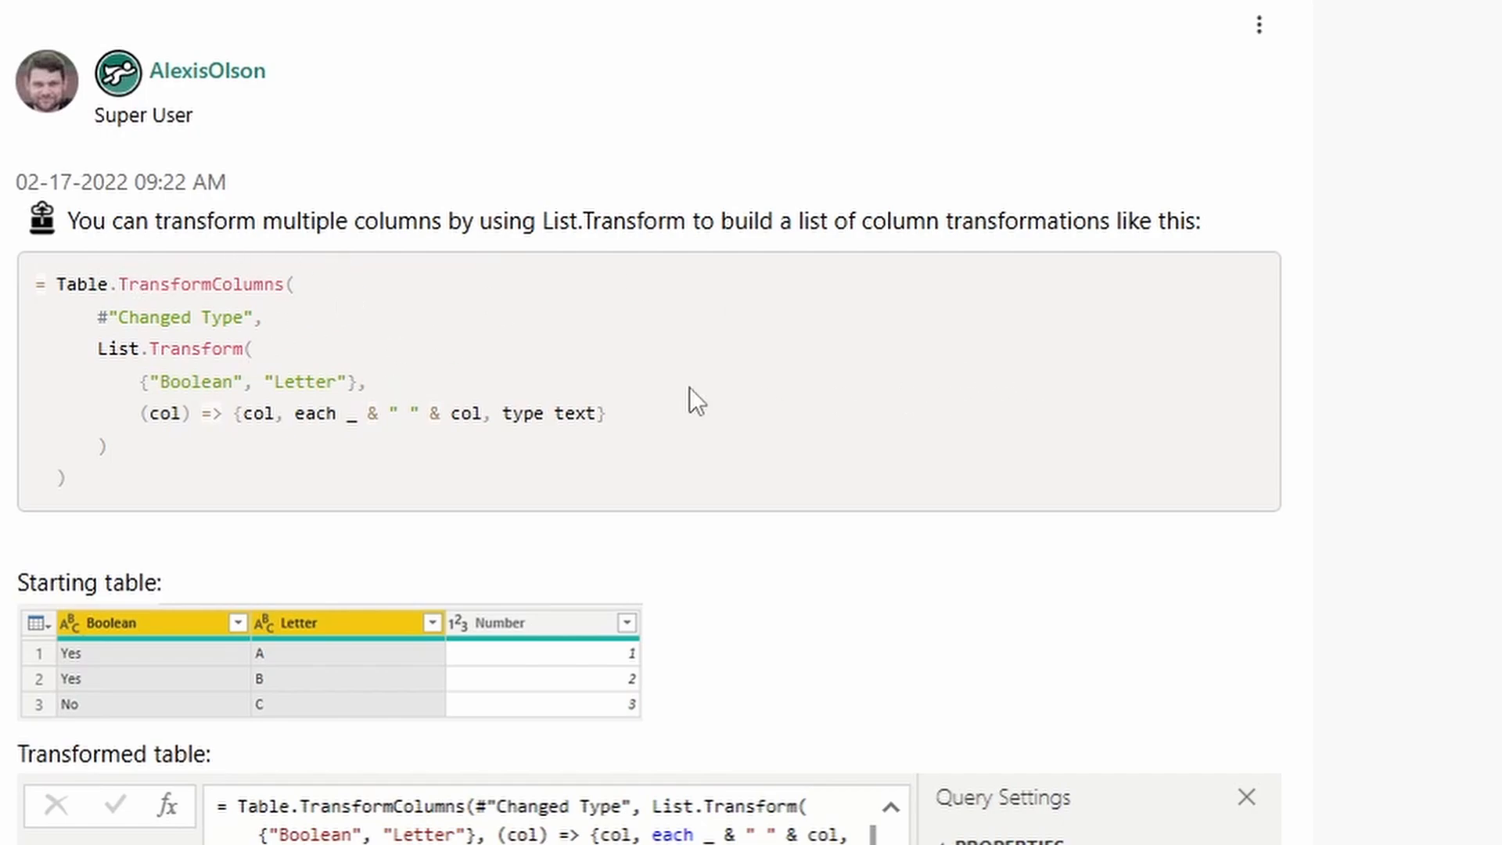
# In the forum post, examine the Table.TransformColumns code that builds its column transformations with List.Transform.
pyautogui.moveTo(98, 284); pyautogui.dragTo(253, 275)
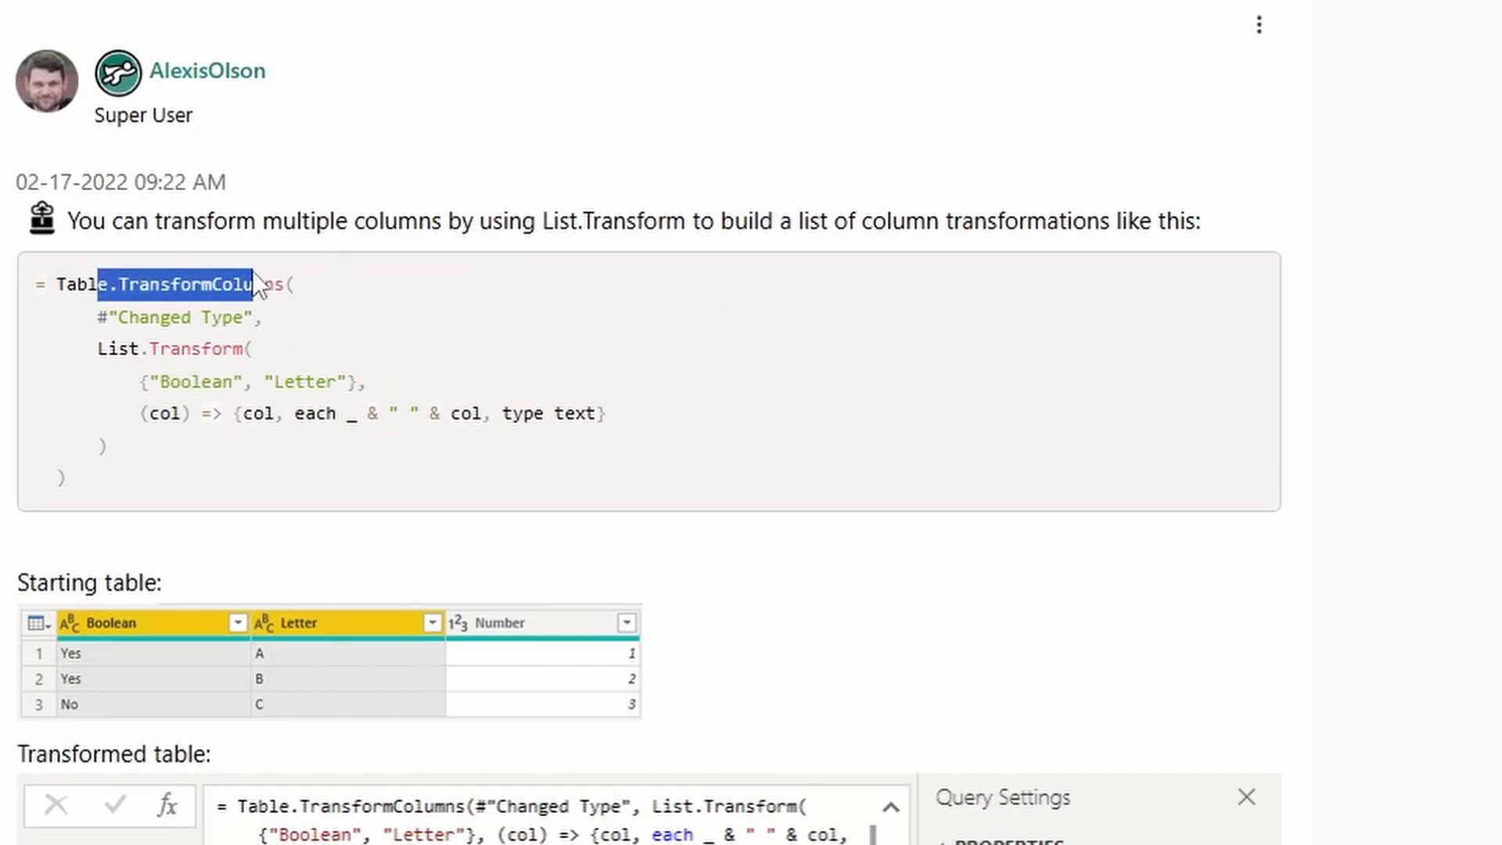
pyautogui.click(636, 442)
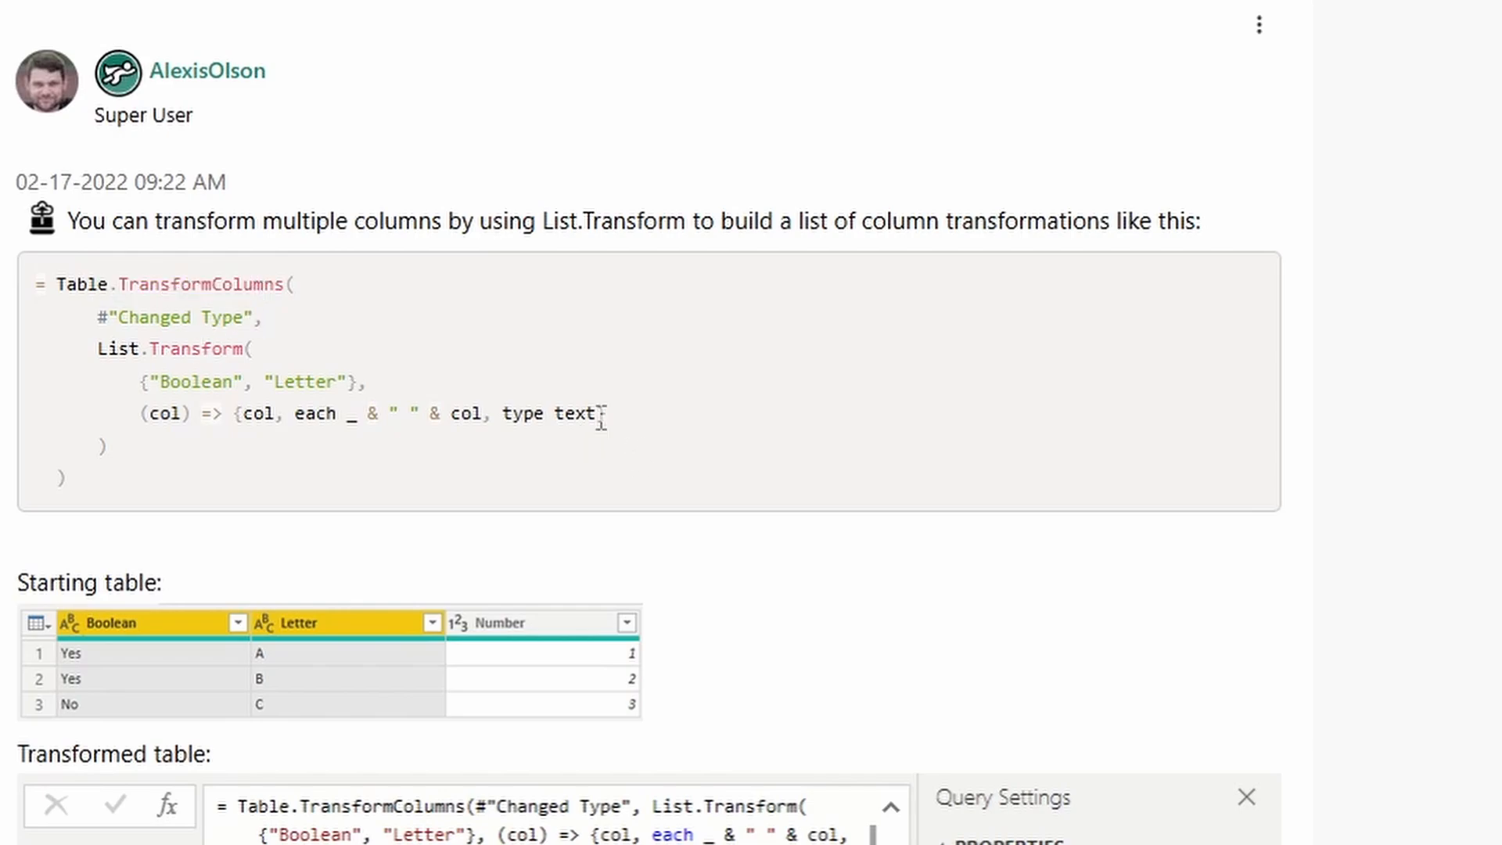
pyautogui.moveTo(242, 414); pyautogui.dragTo(606, 413)
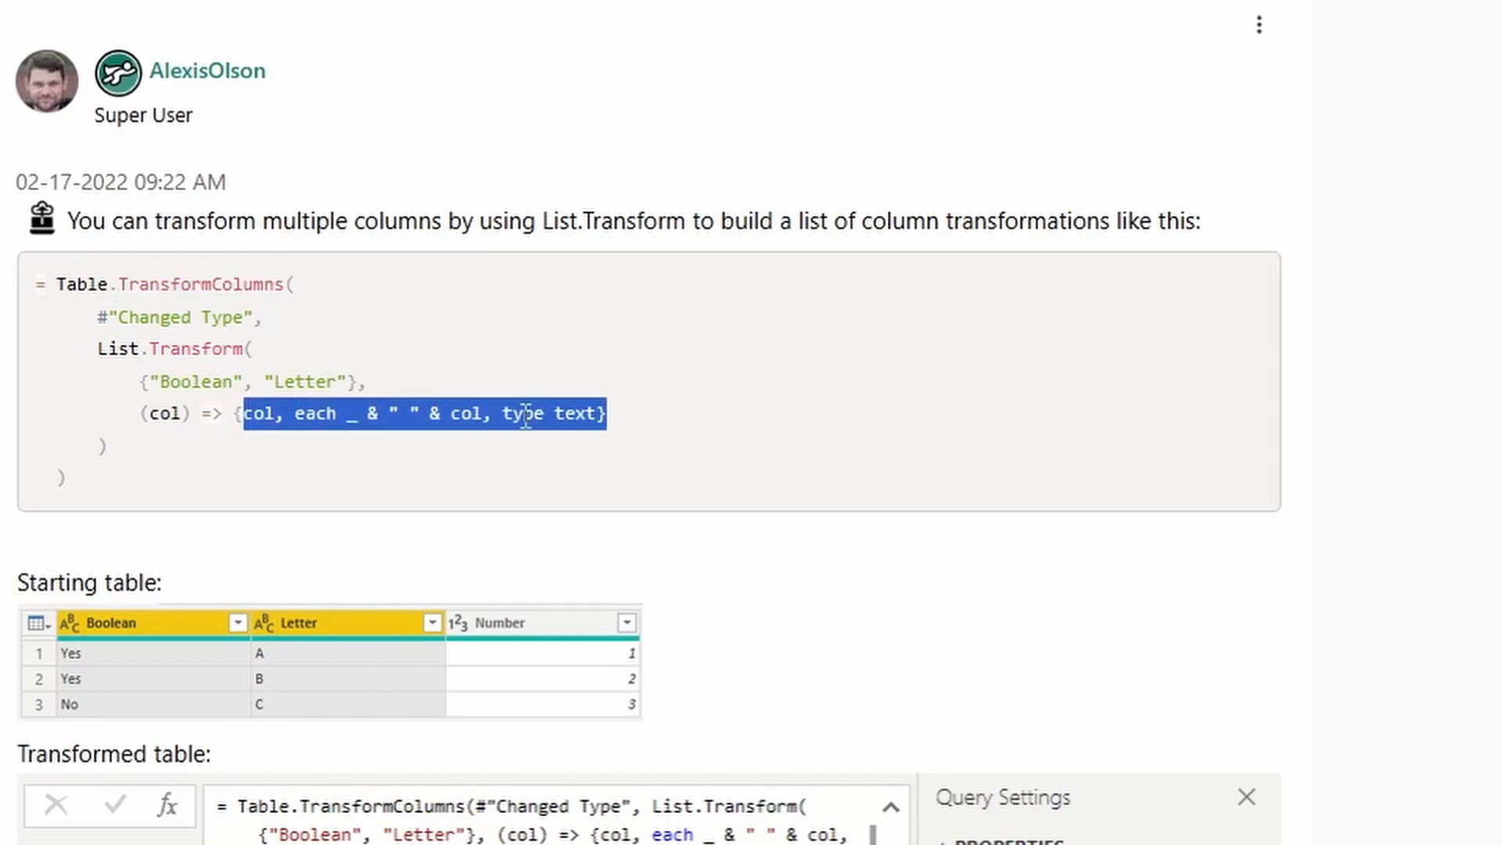
pyautogui.click(392, 453)
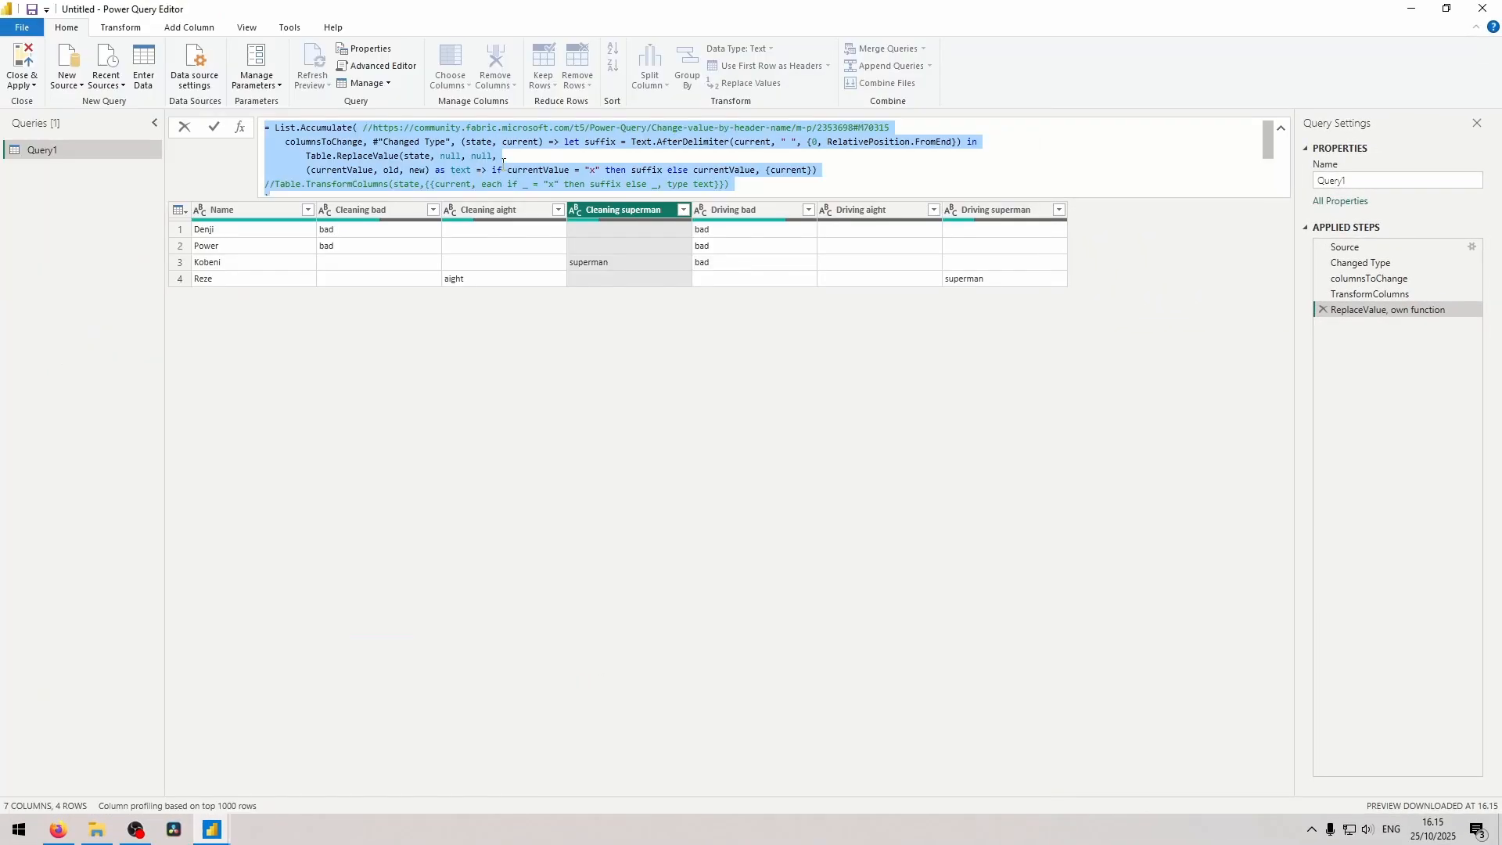
# Back in Power Query Editor, review the custom replacer function in the "ReplaceValue, own function" step.
pyautogui.click(313, 170)
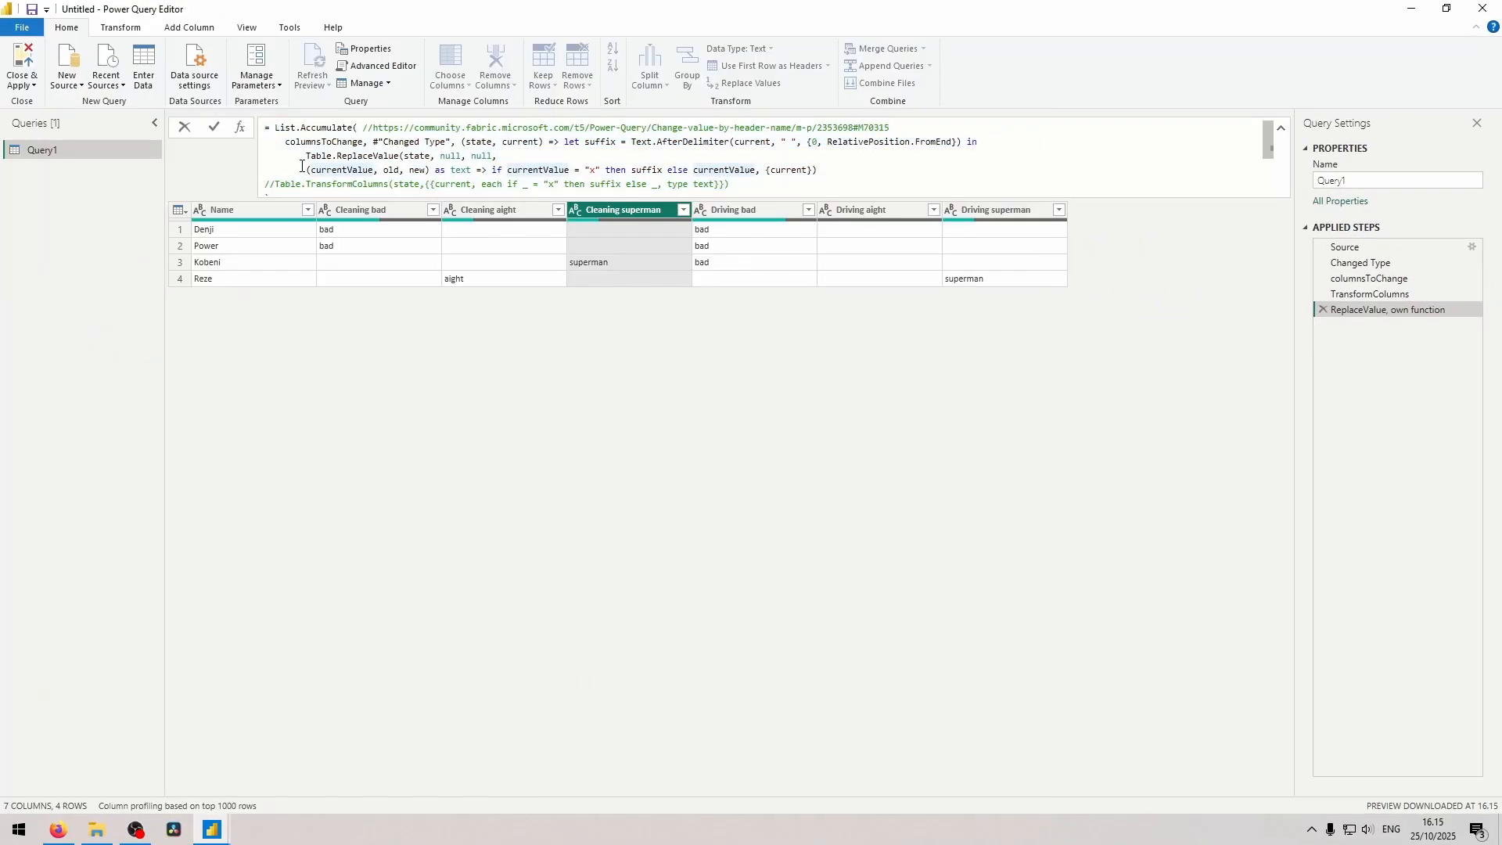
pyautogui.moveTo(306, 169); pyautogui.dragTo(628, 170)
pyautogui.click(685, 348)
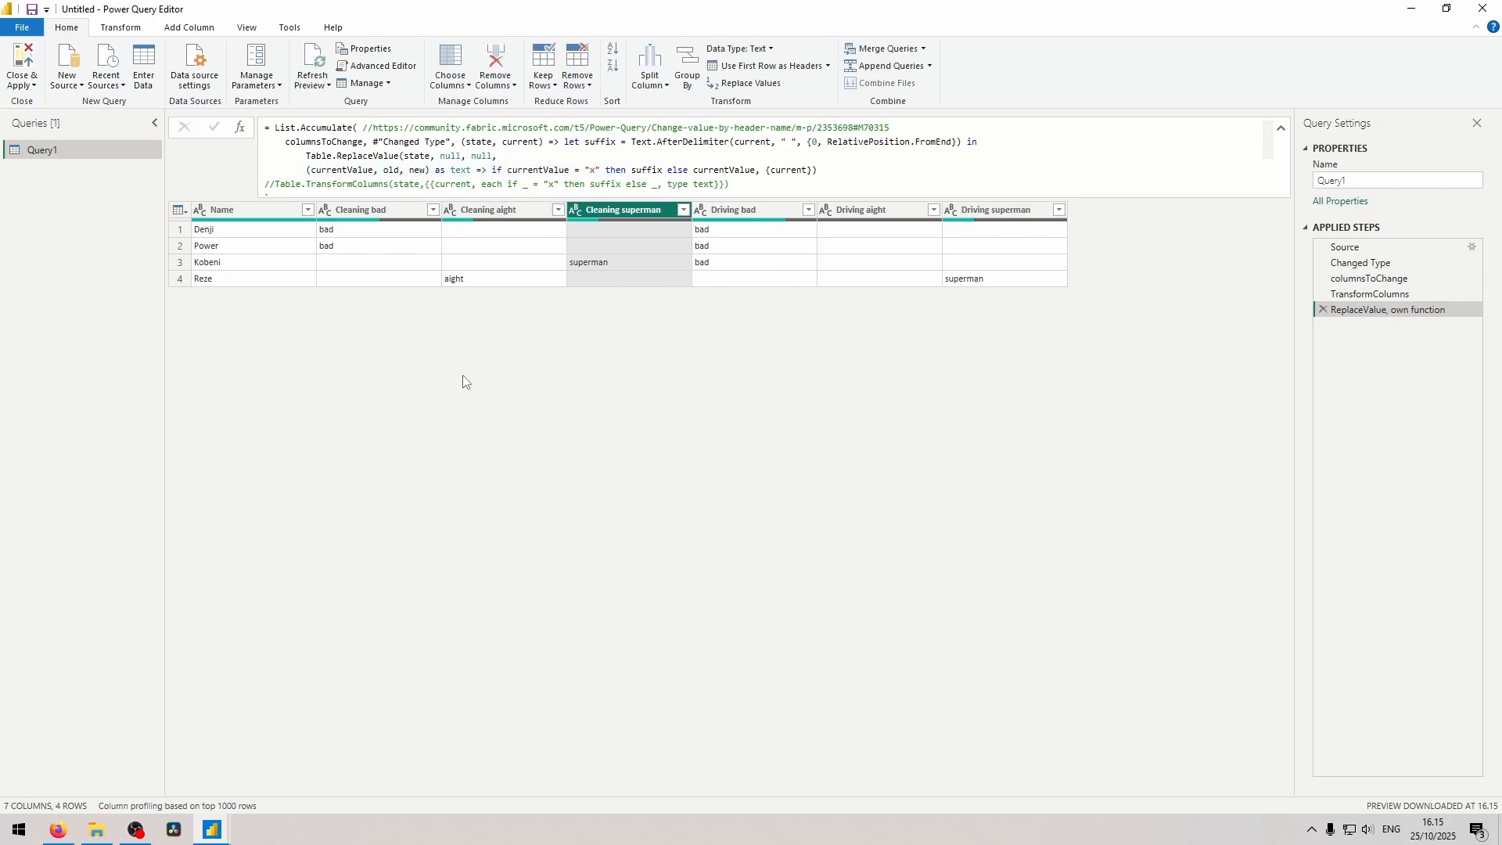
# In the "ReplaceValue, ReplaceText" step, apply the copied formula and set Table.ReplaceValue's old value to "x" and new value to suffix.
pyautogui.click(914, 181)
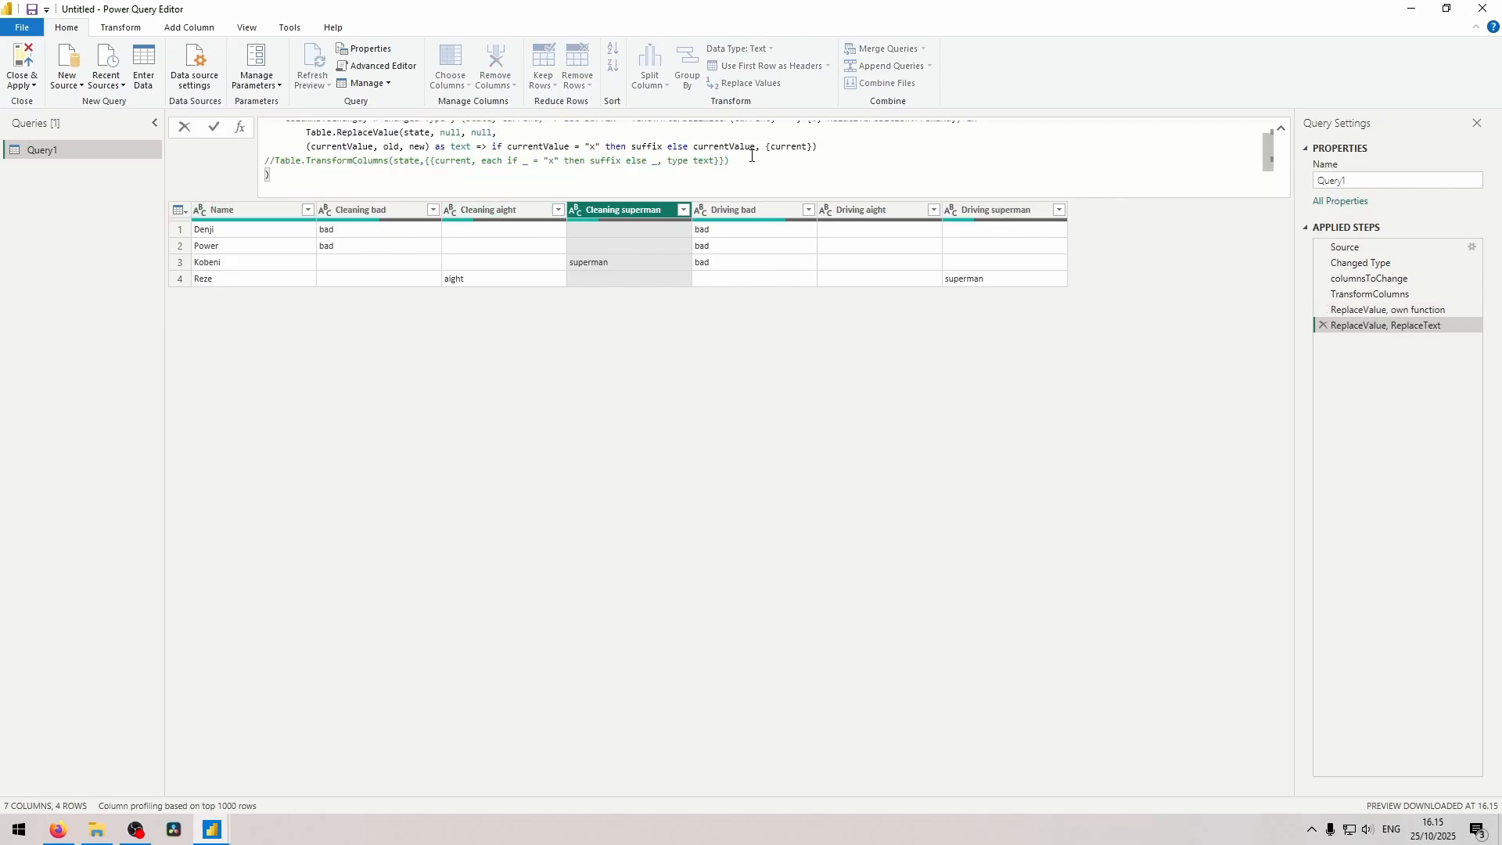
pyautogui.press('Return')
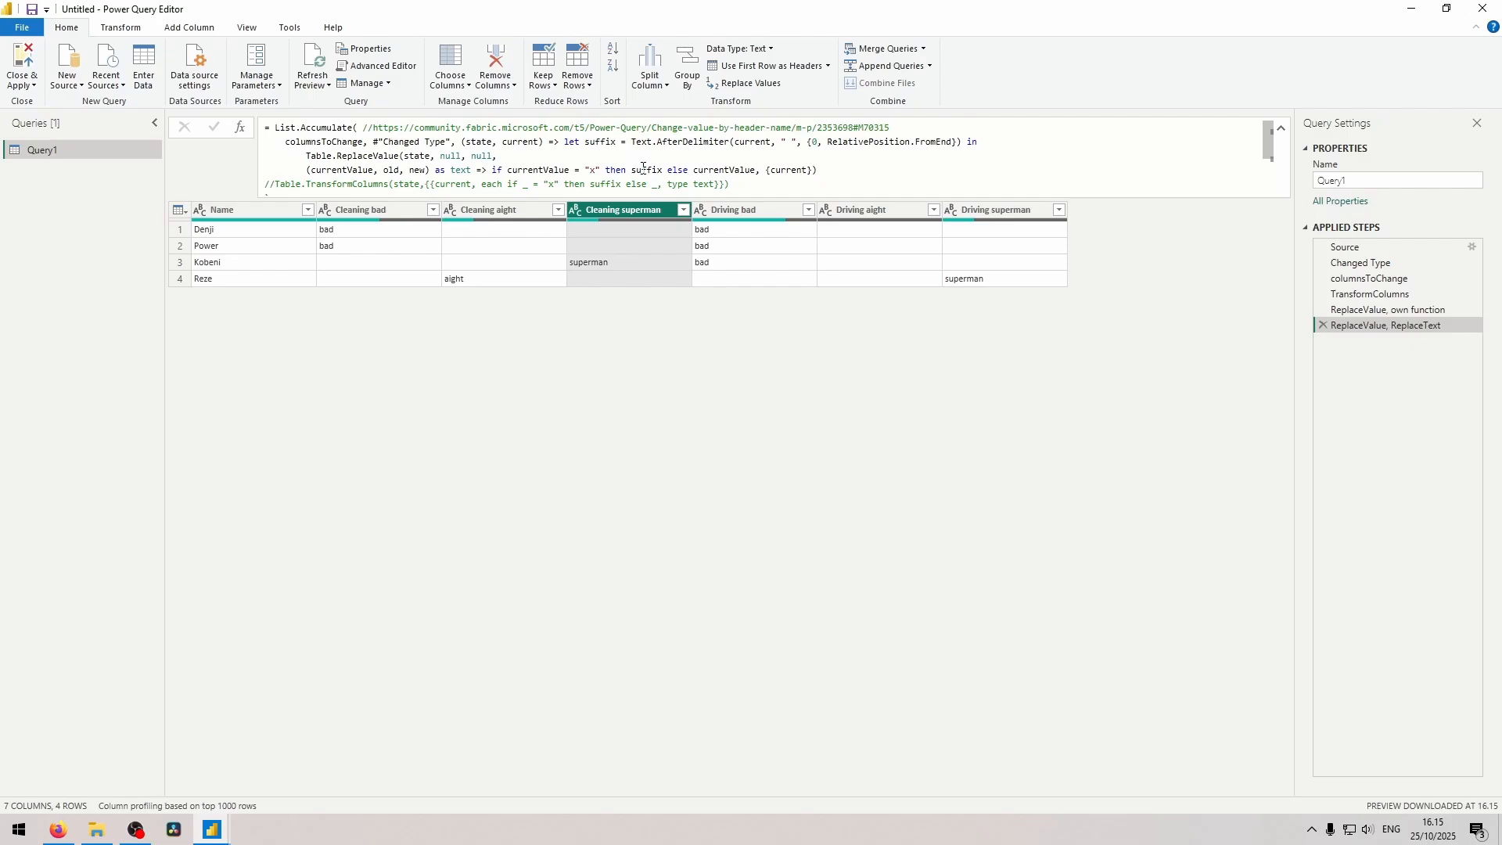
pyautogui.doubleClick(446, 156)
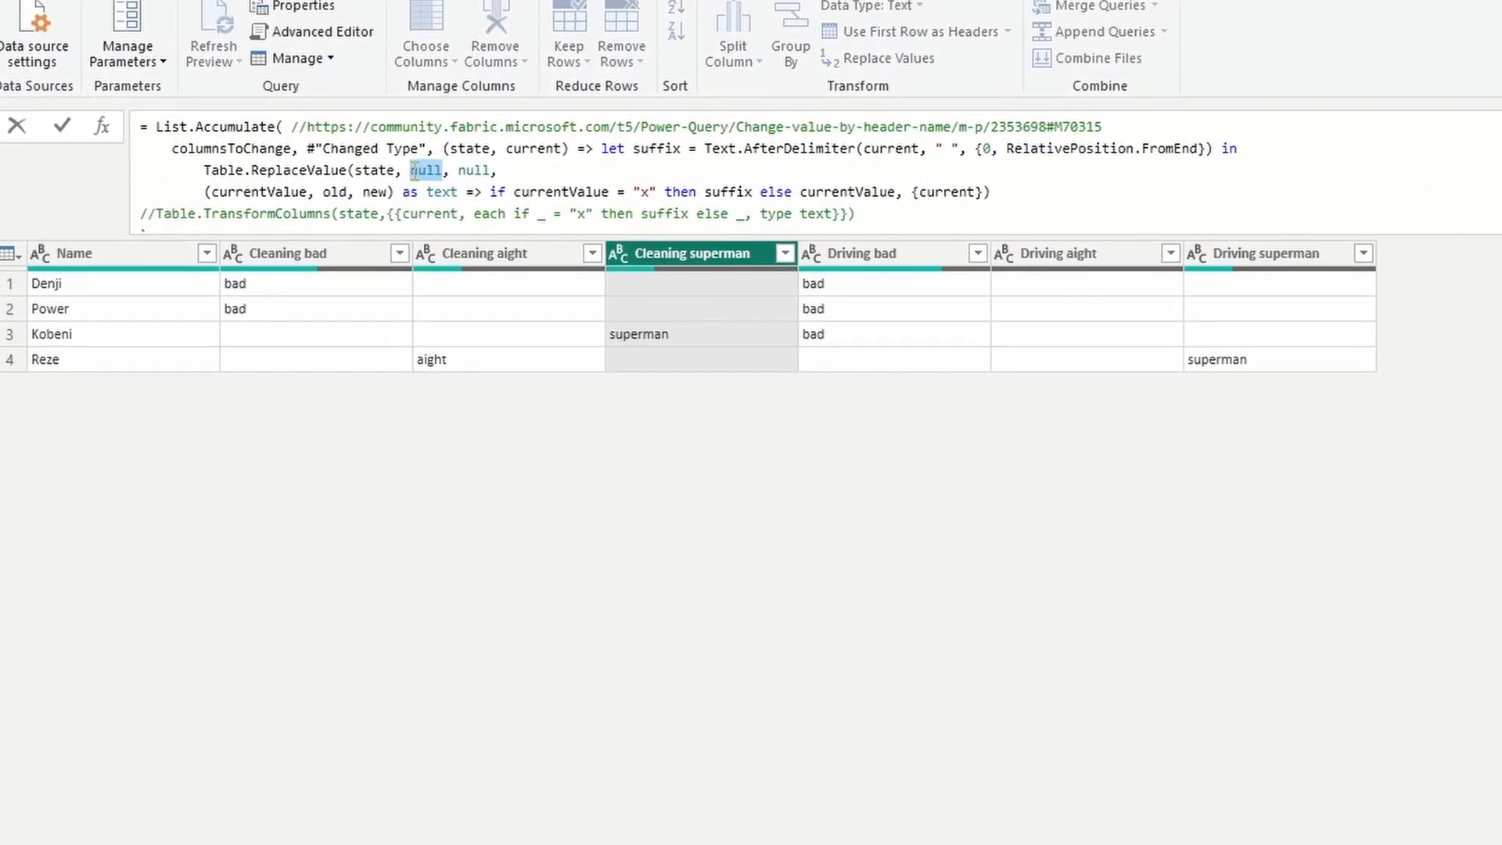
pyautogui.press('BackSpace')
pyautogui.write('"x"')
pyautogui.moveTo(503, 171); pyautogui.dragTo(459, 173)
pyautogui.press('BackSpace')
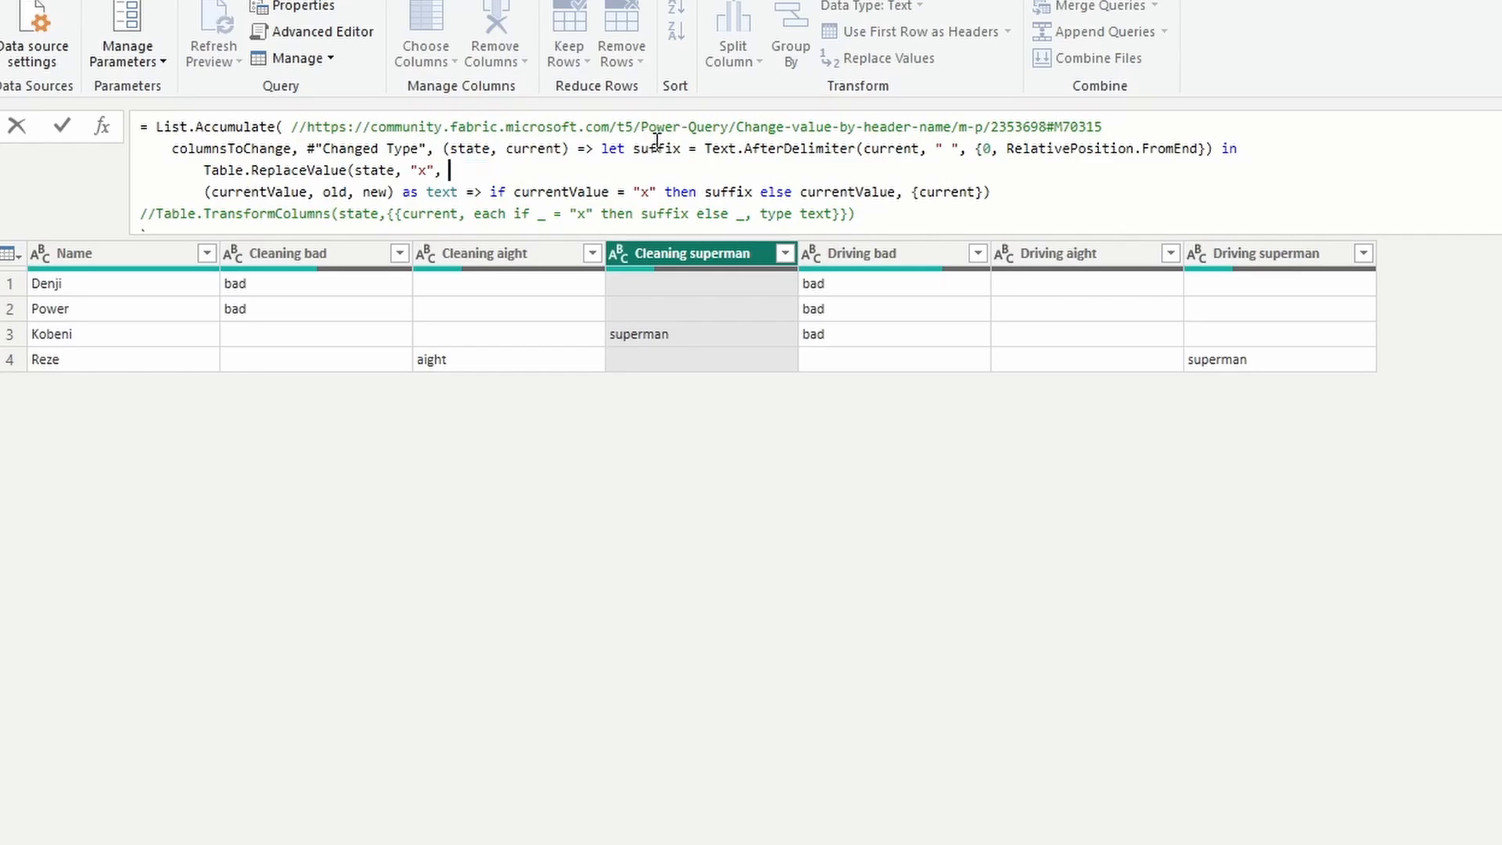
pyautogui.write('suffix')
# Replace the custom replacer function with Replacer.ReplaceText and apply the formula.
pyautogui.moveTo(205, 192); pyautogui.dragTo(896, 191)
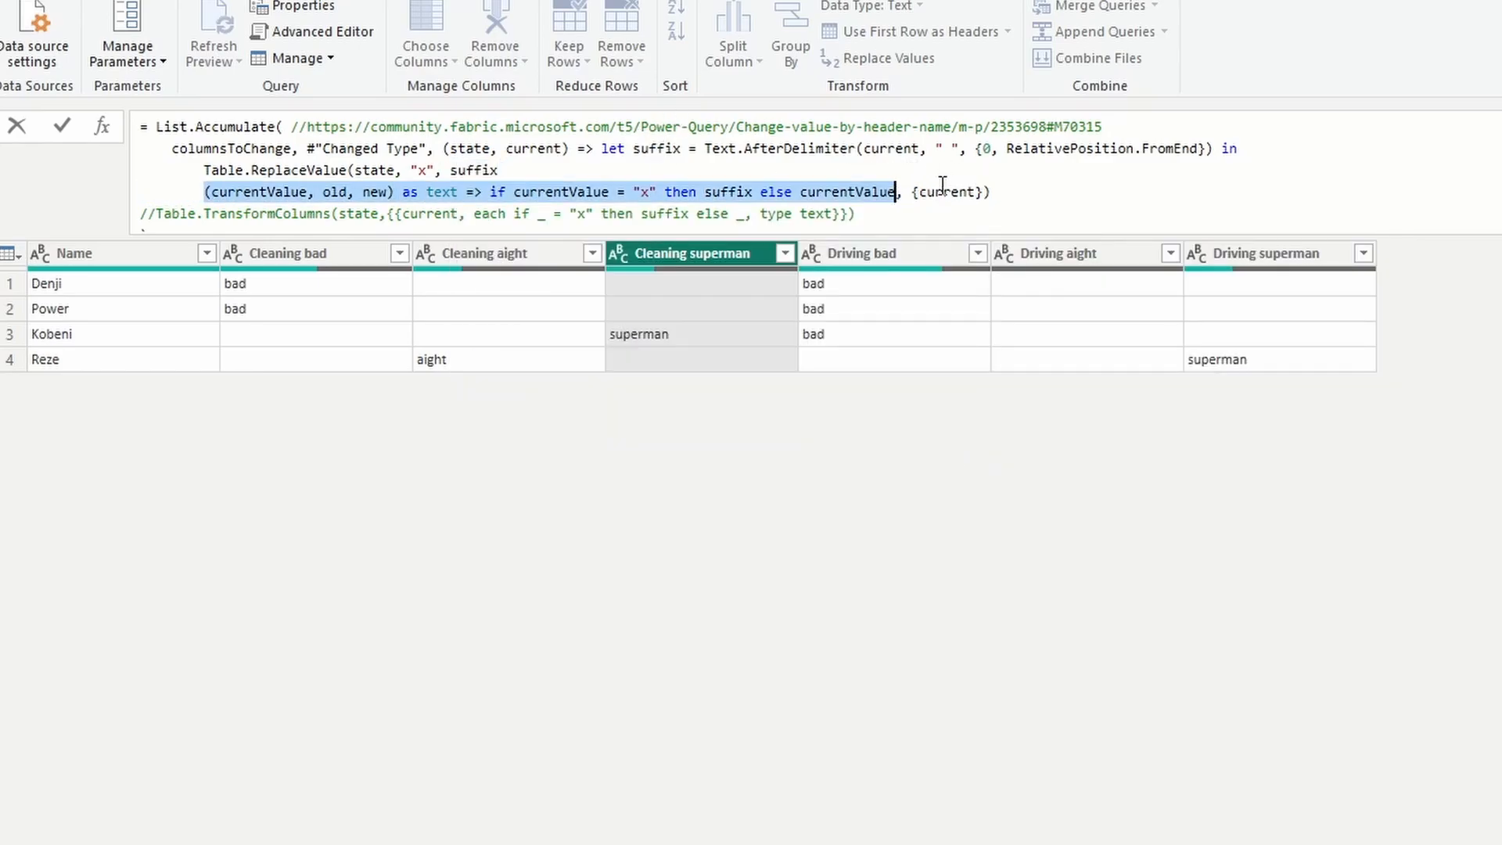
pyautogui.press('BackSpace')
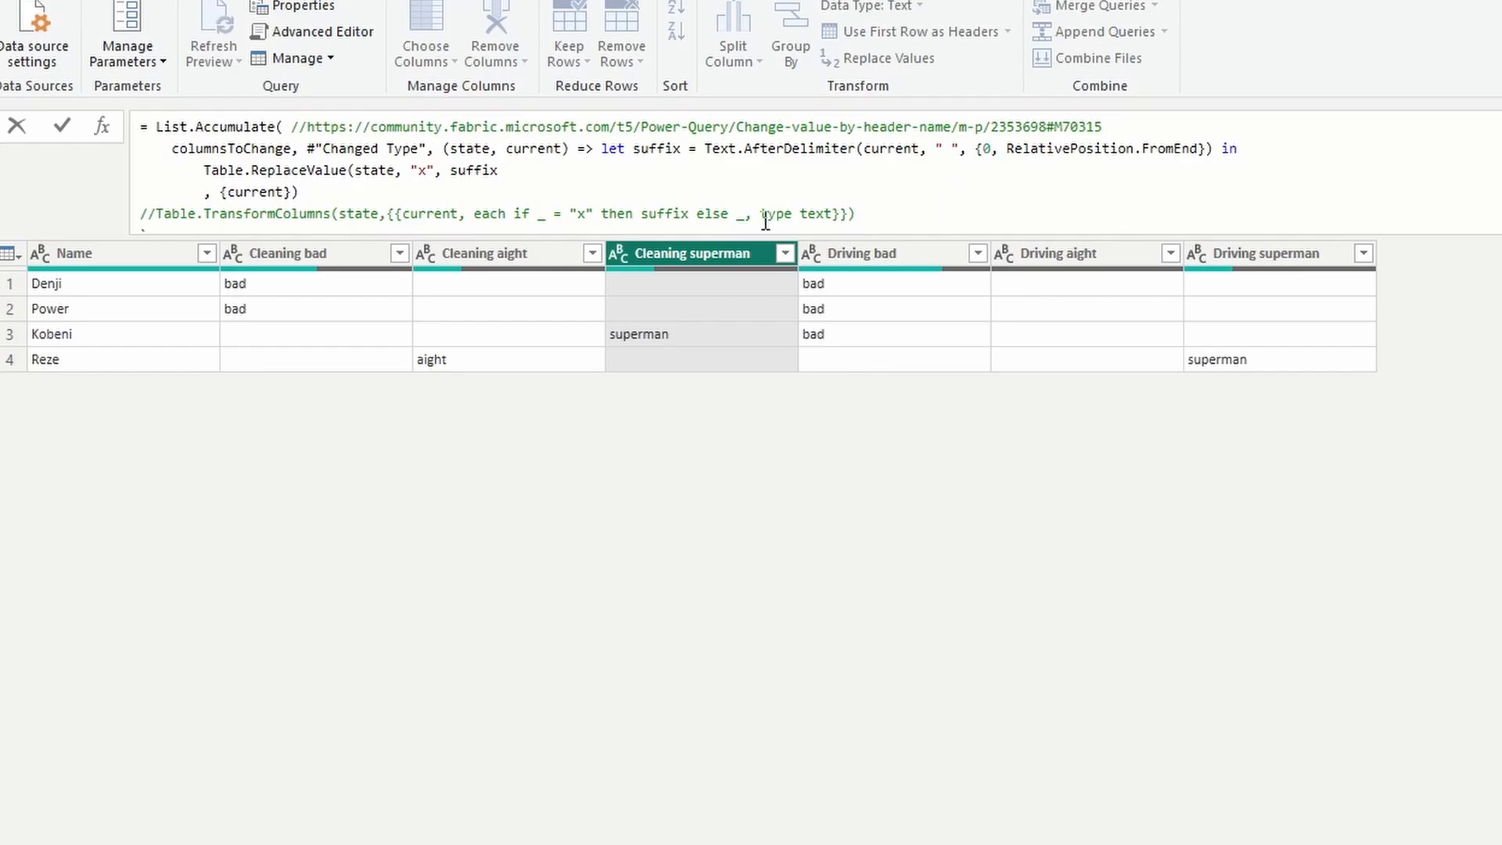
pyautogui.write('replac')
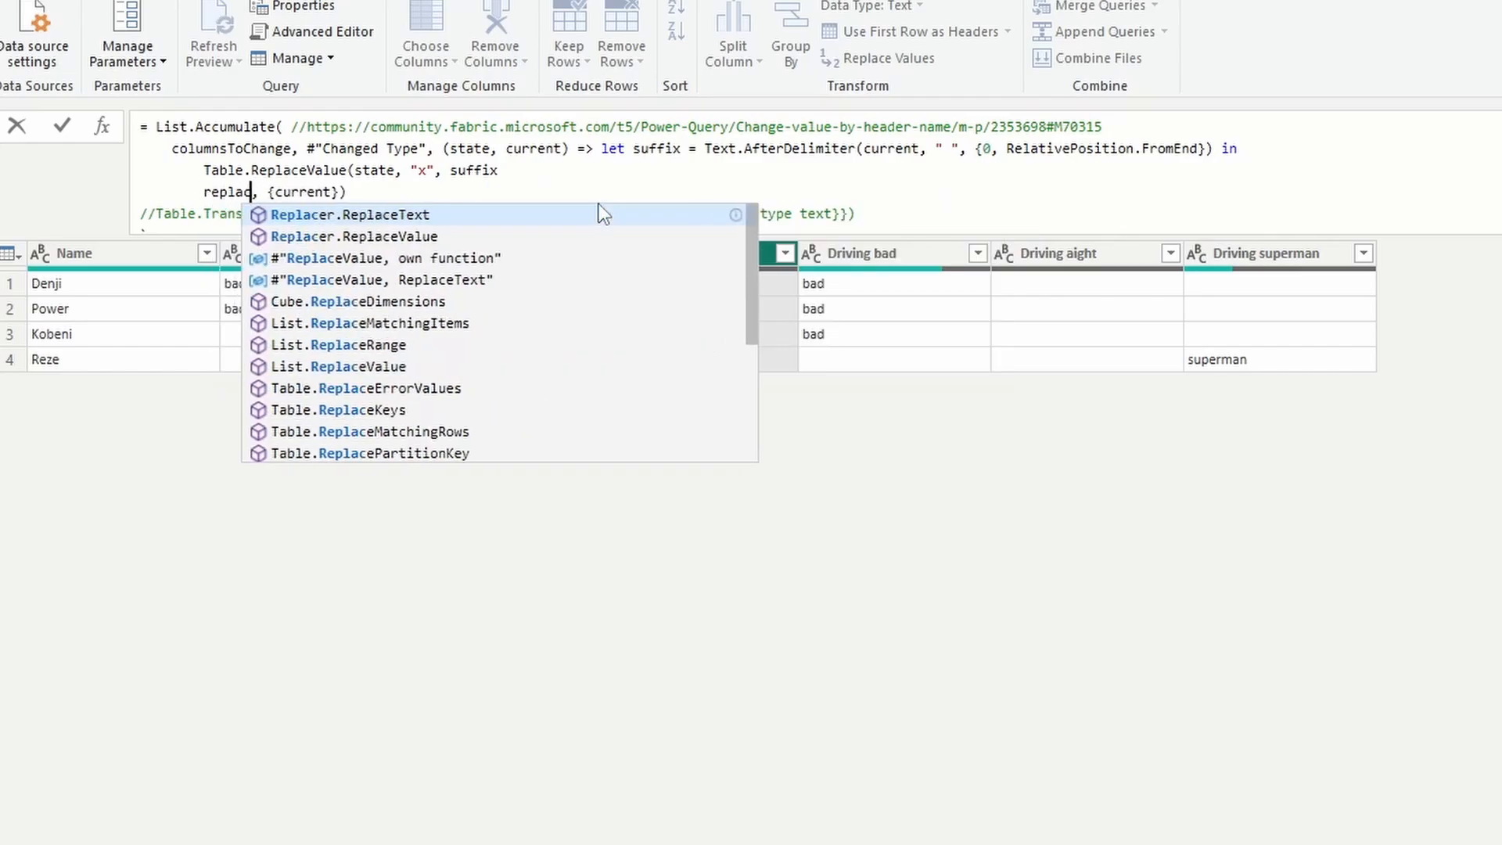
pyautogui.press('Tab')
pyautogui.press('Return')
# Add the missing comma after suffix in Table.ReplaceValue and apply the formula.
pyautogui.click(535, 170)
pyautogui.write(',')
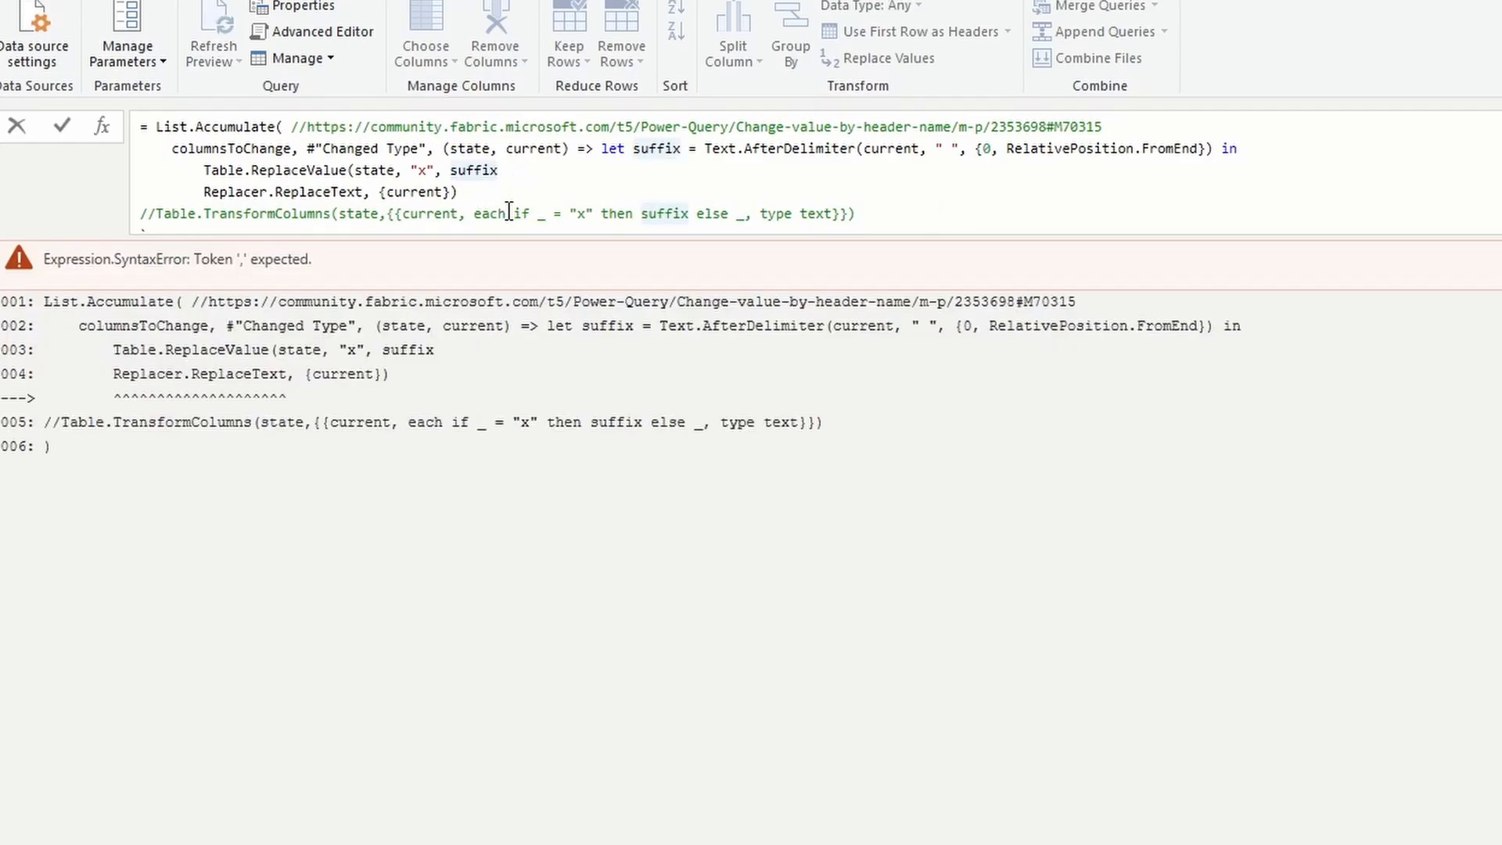
pyautogui.press('Return')
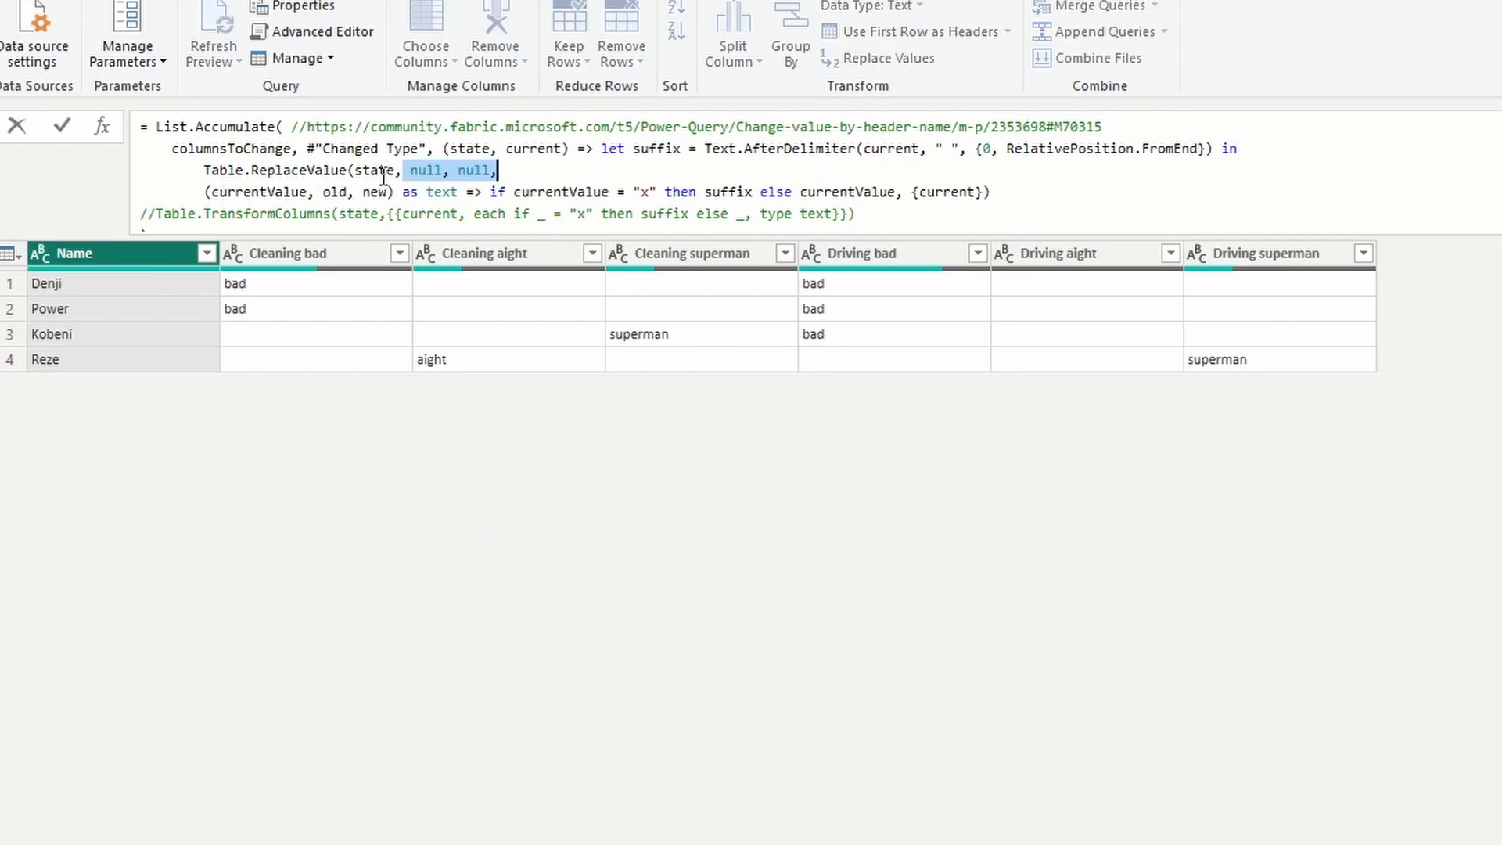
# Compare the null arguments and custom replacer of the "ReplaceValue, own function" step with the "ReplaceValue, ReplaceText" step.
pyautogui.click(383, 171)
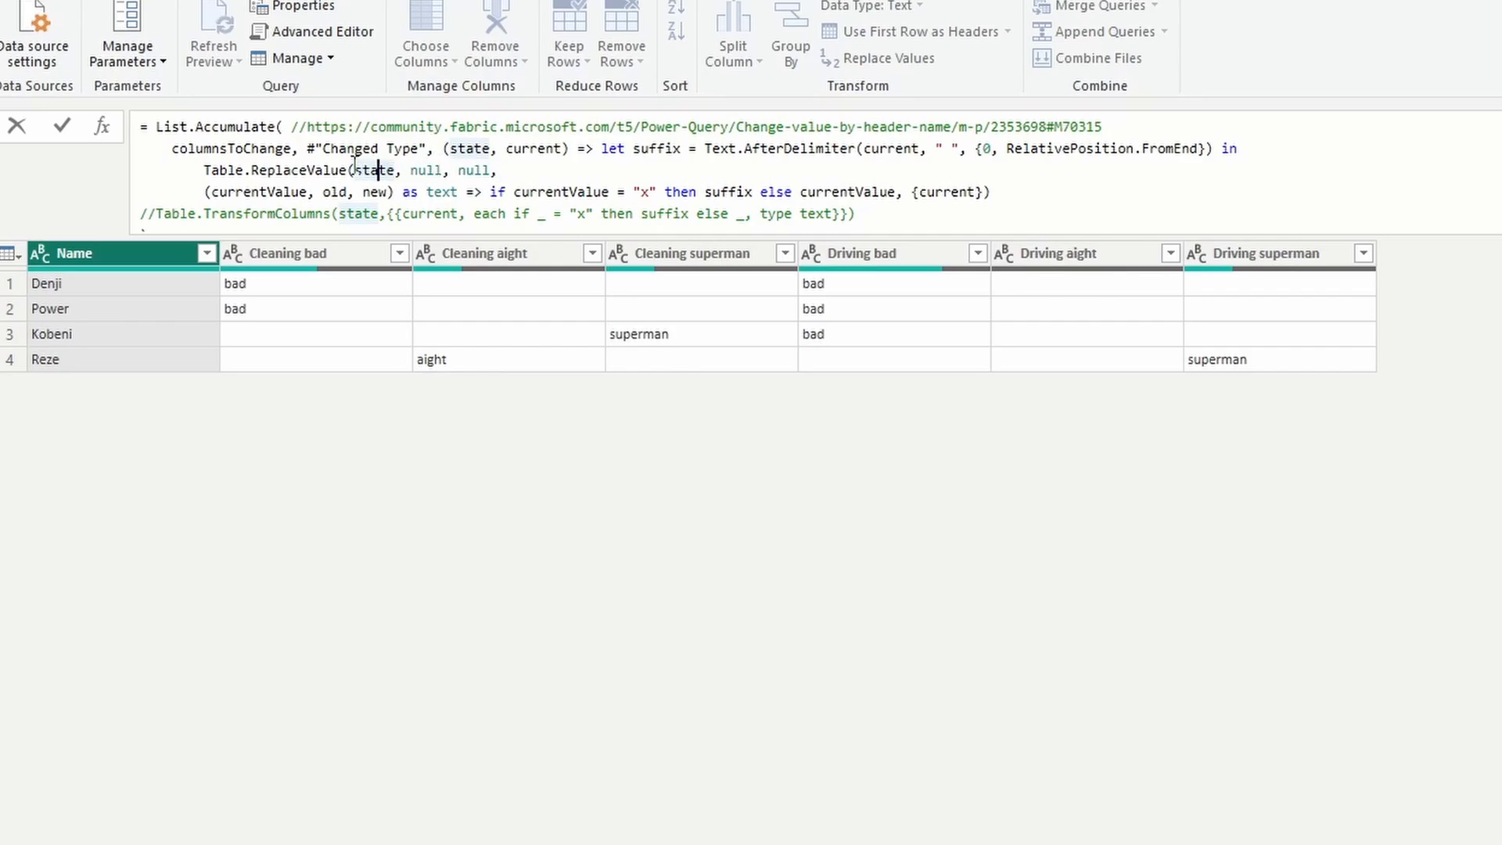
pyautogui.moveTo(275, 192); pyautogui.dragTo(553, 192)
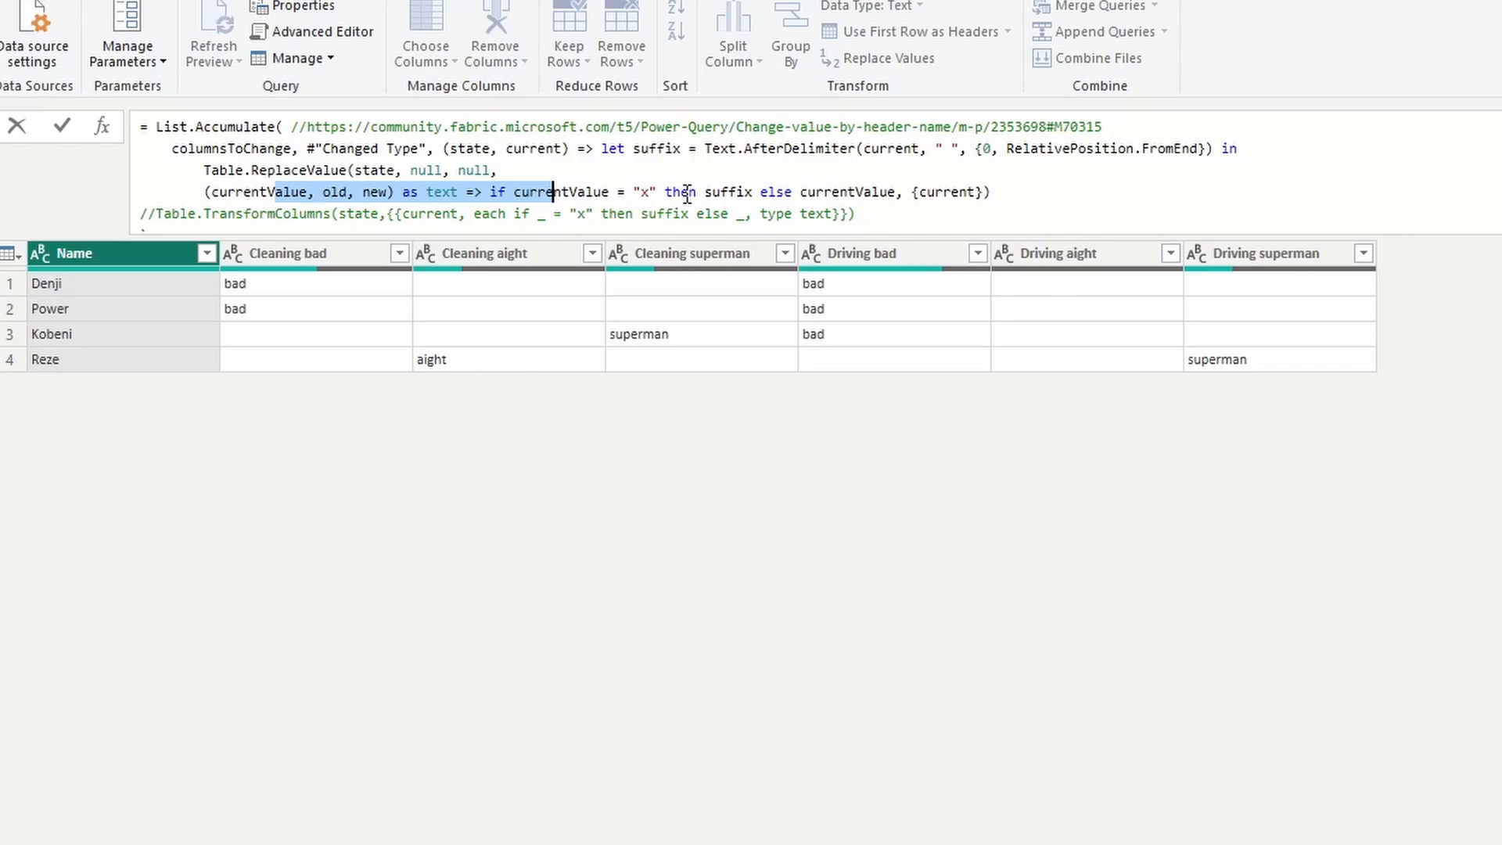
pyautogui.click(1388, 325)
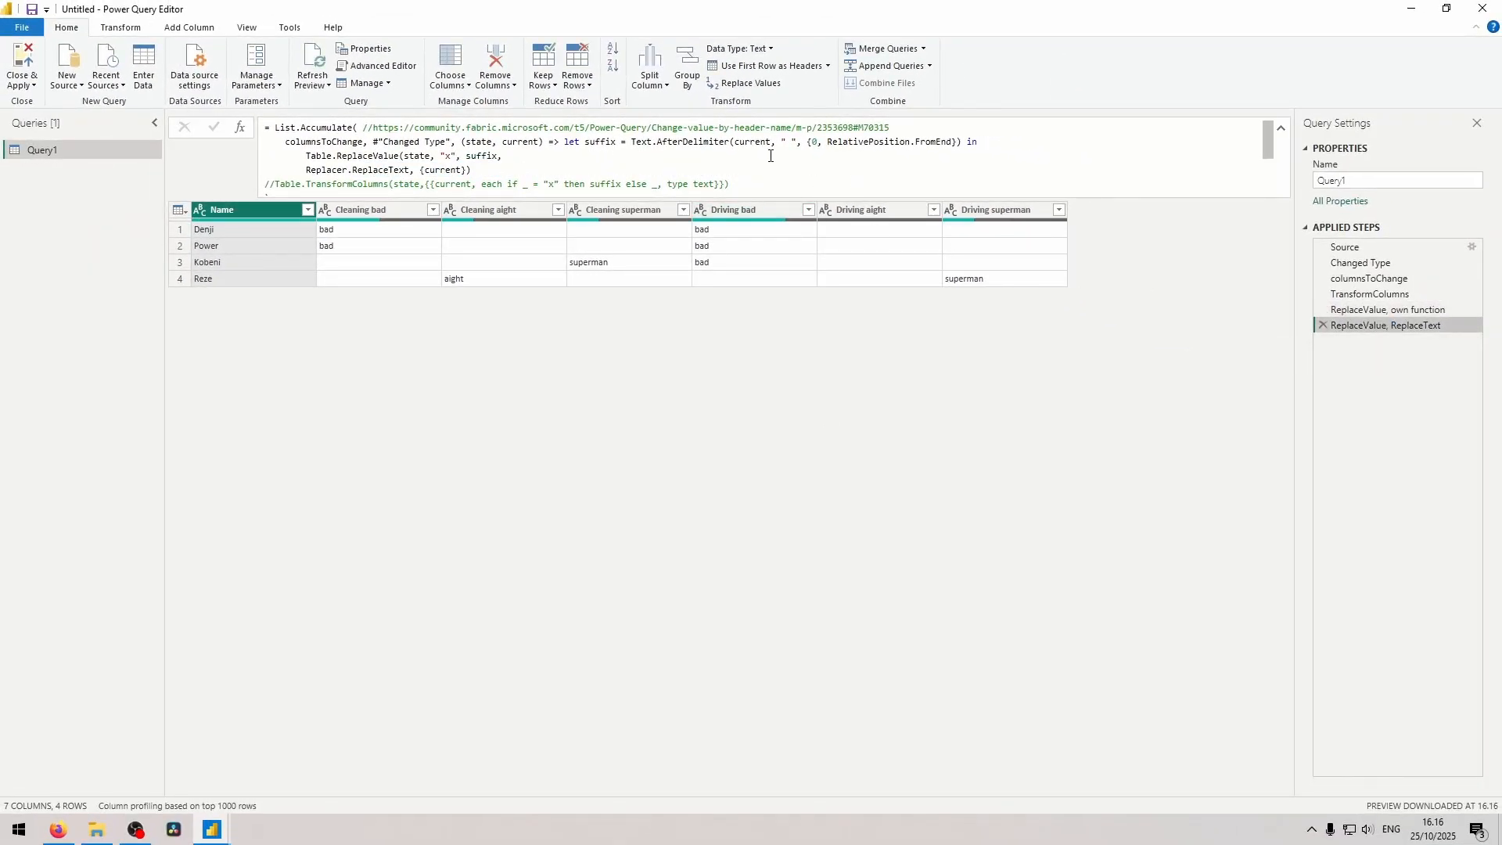